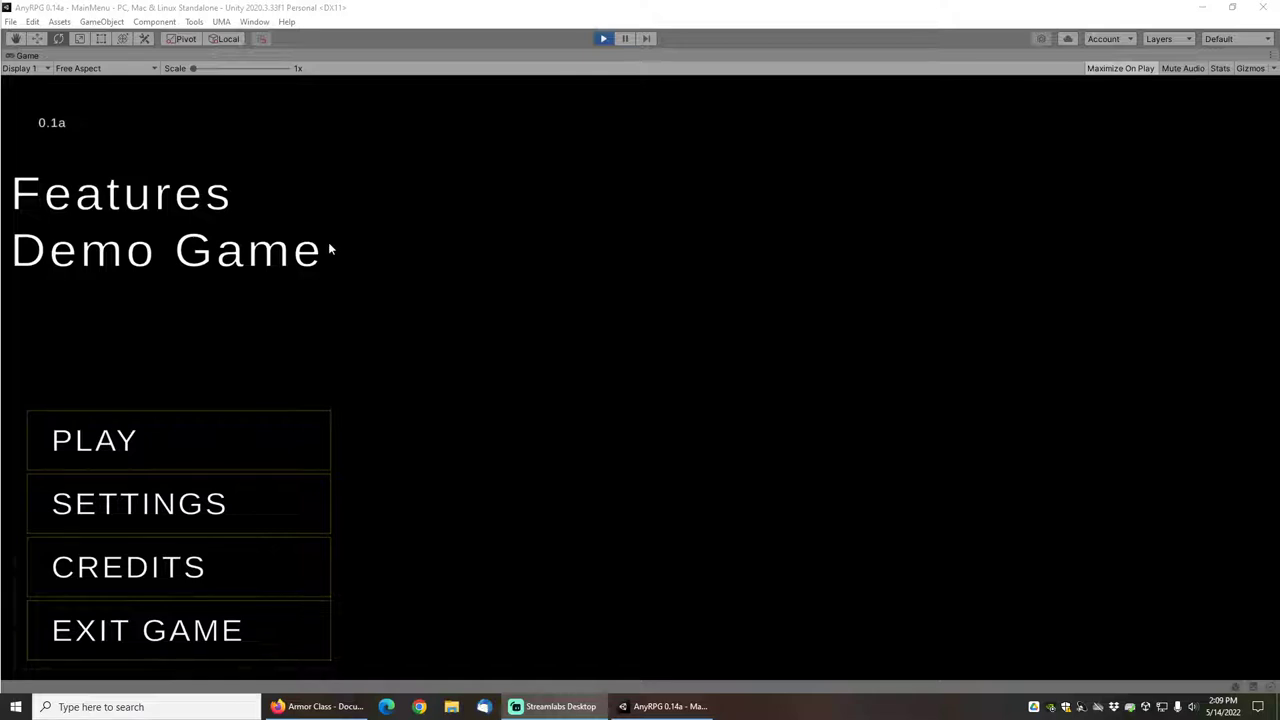
Step: Preview the Plate and Leather saved characters on the load screen, then view the Armor Class docs in Firefox
click(163, 439)
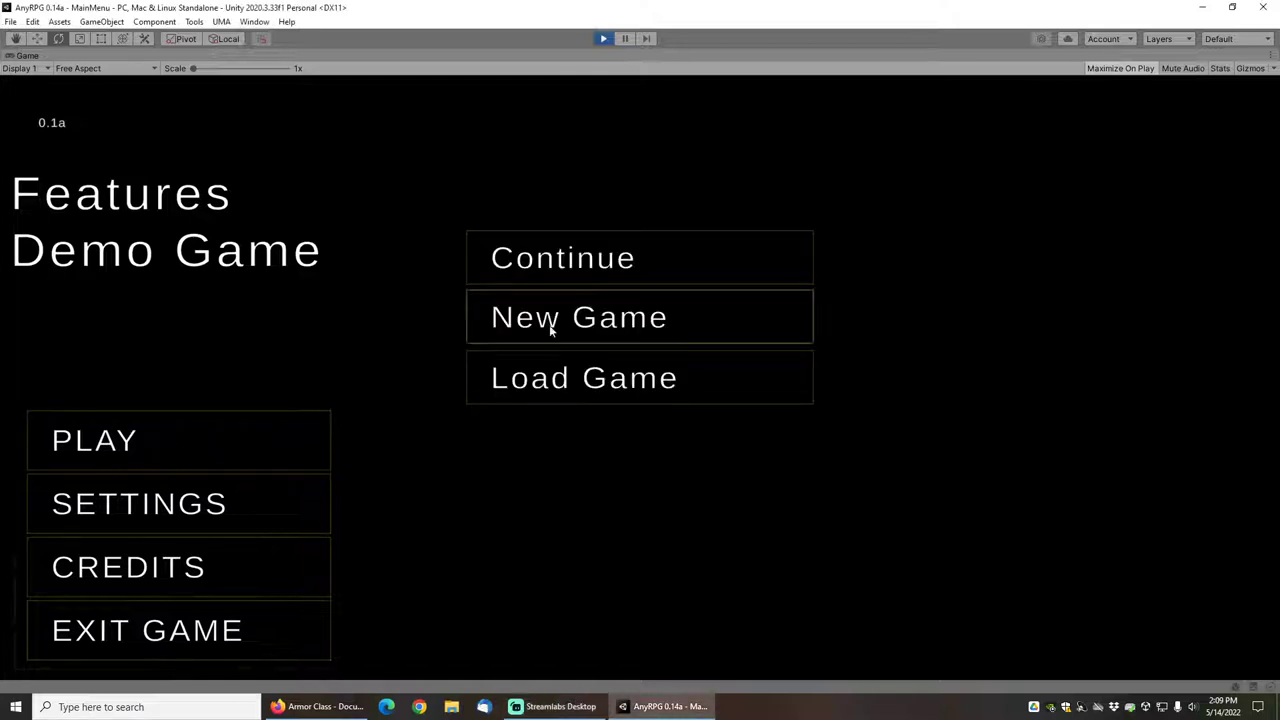
click(551, 385)
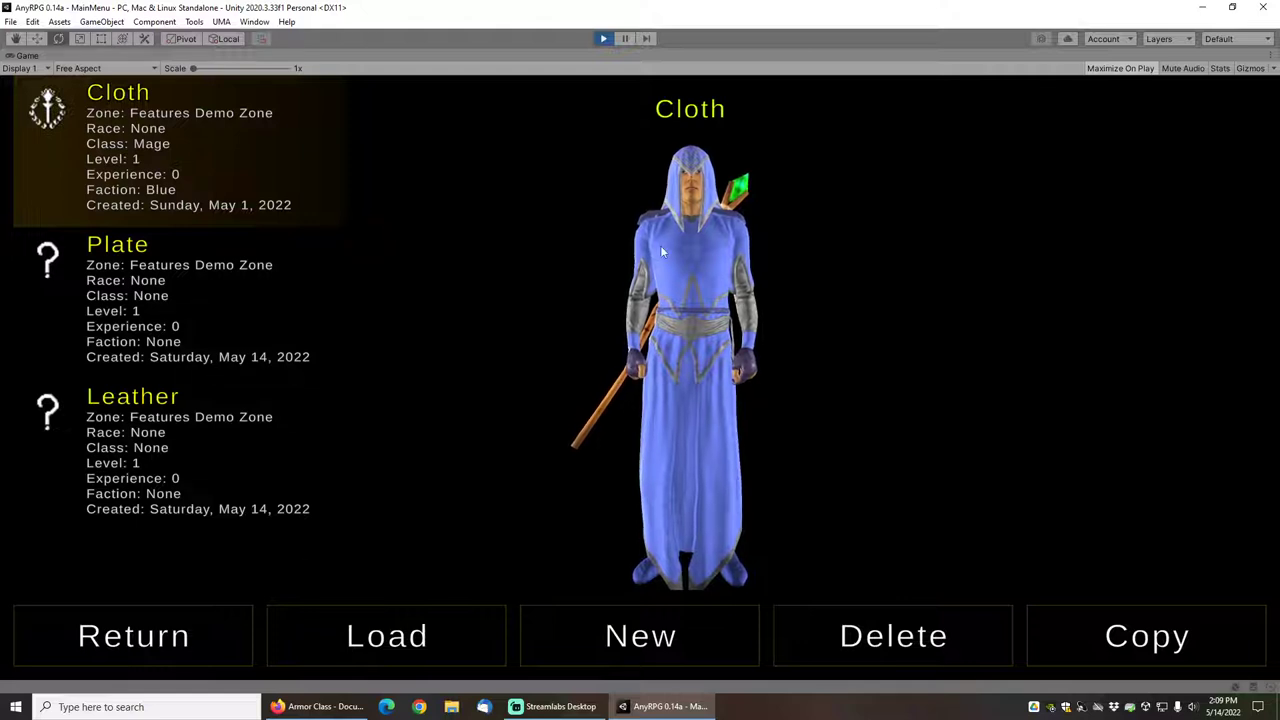
click(209, 318)
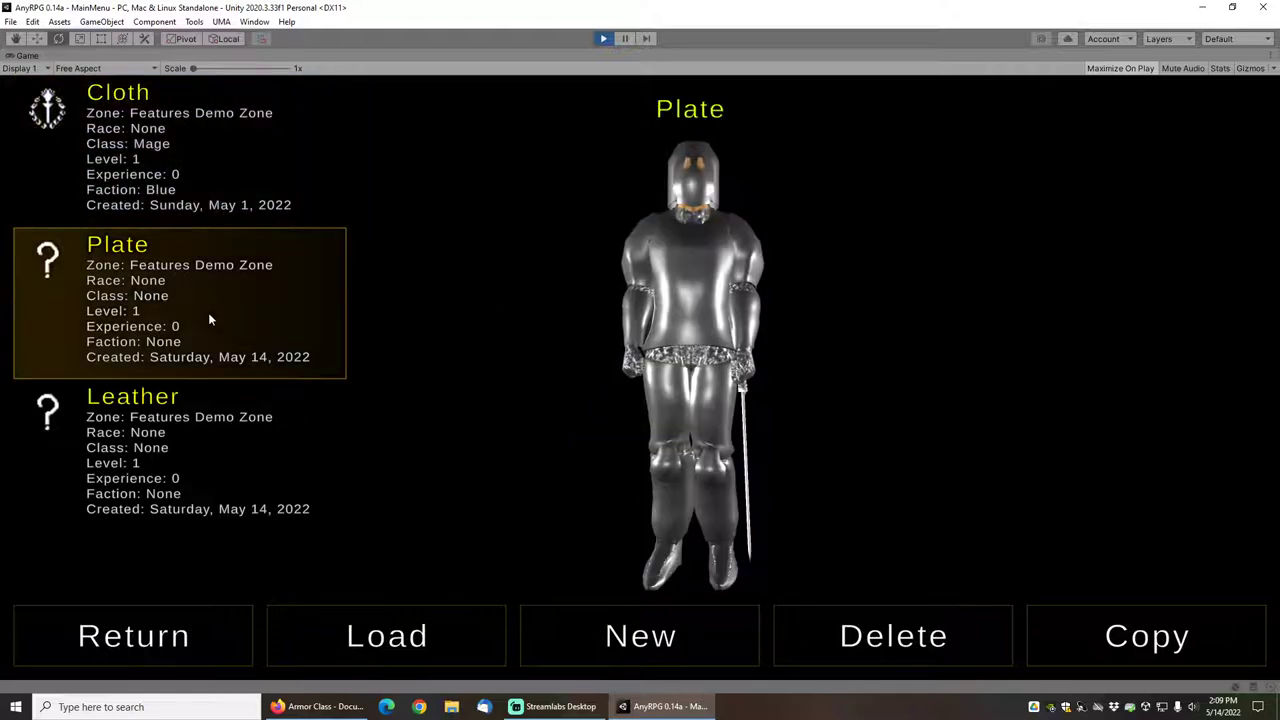
click(324, 449)
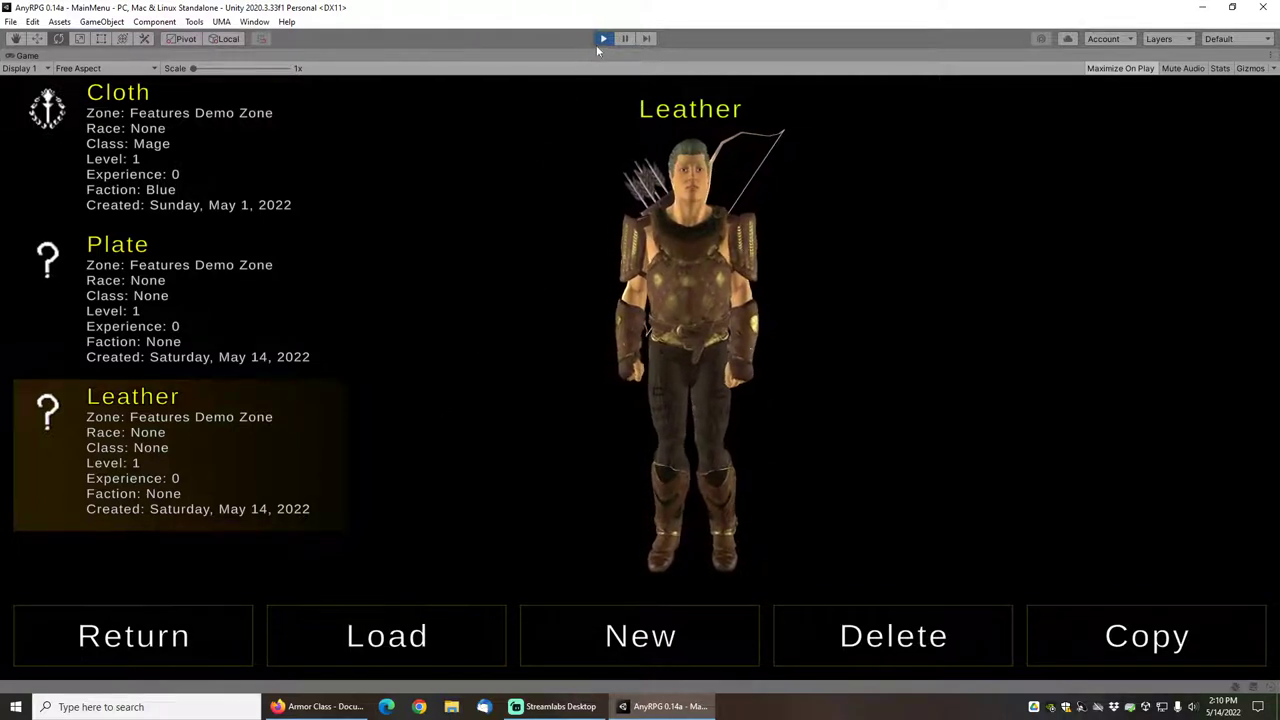
click(318, 706)
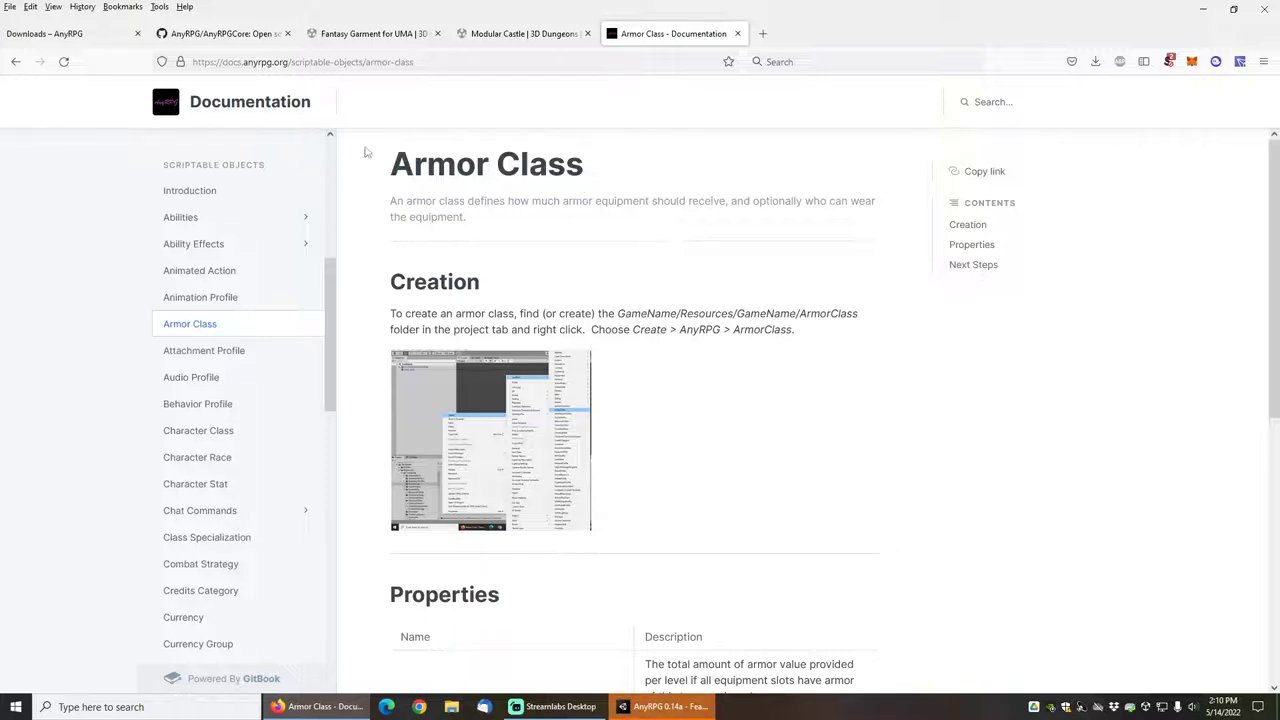
Step: Browse the Fantasy Garment and Modular Castle store pages, AnyRPG downloads (0.14.2a) and the AnyRPGCore GitHub repo
click(381, 35)
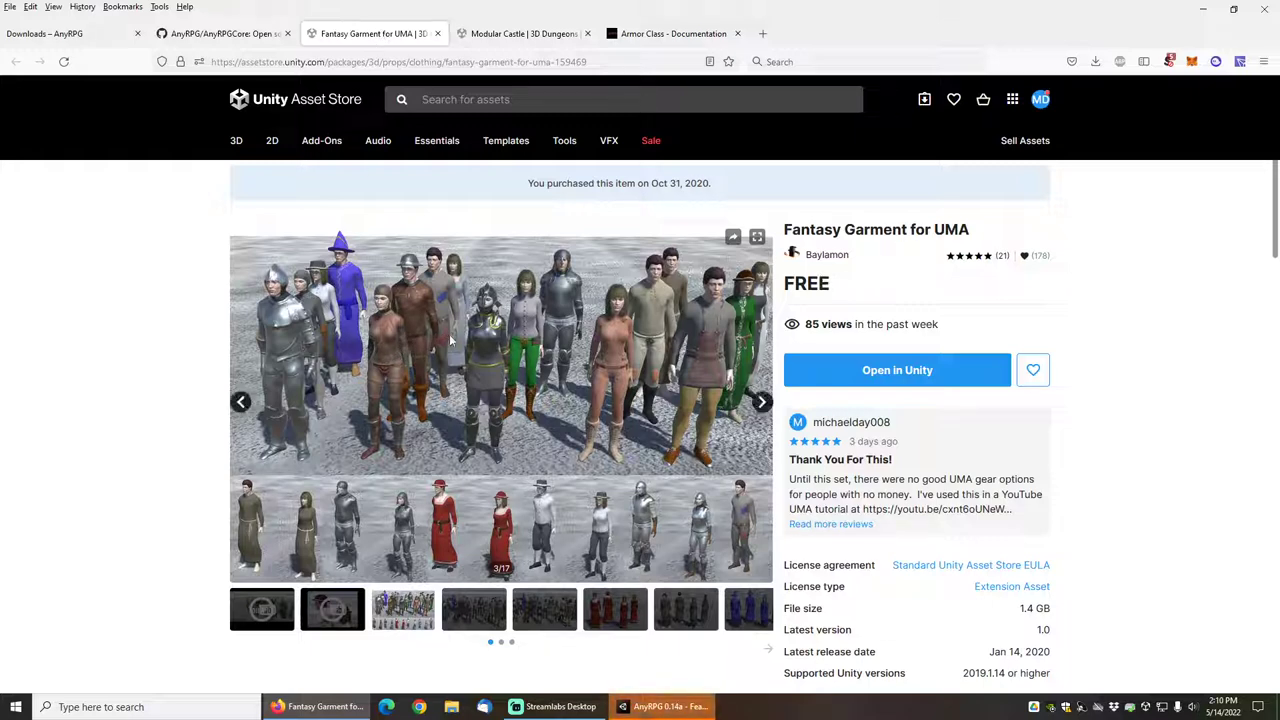
click(520, 33)
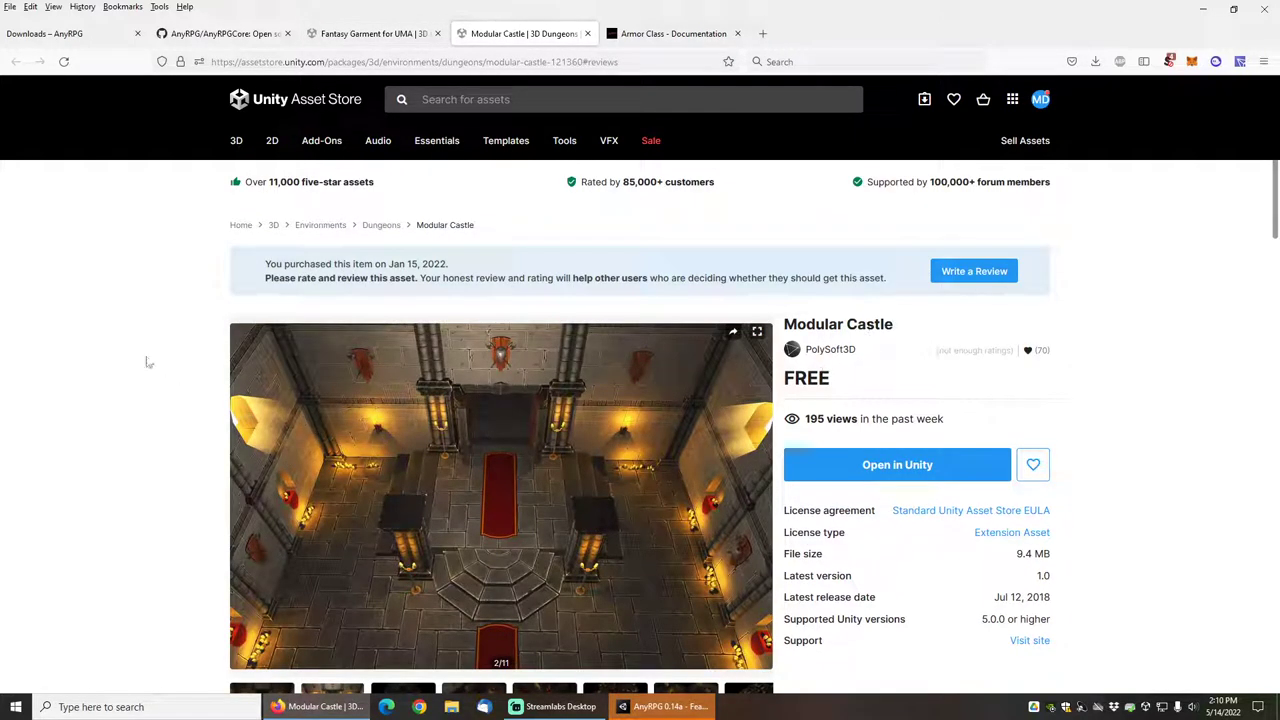
click(85, 40)
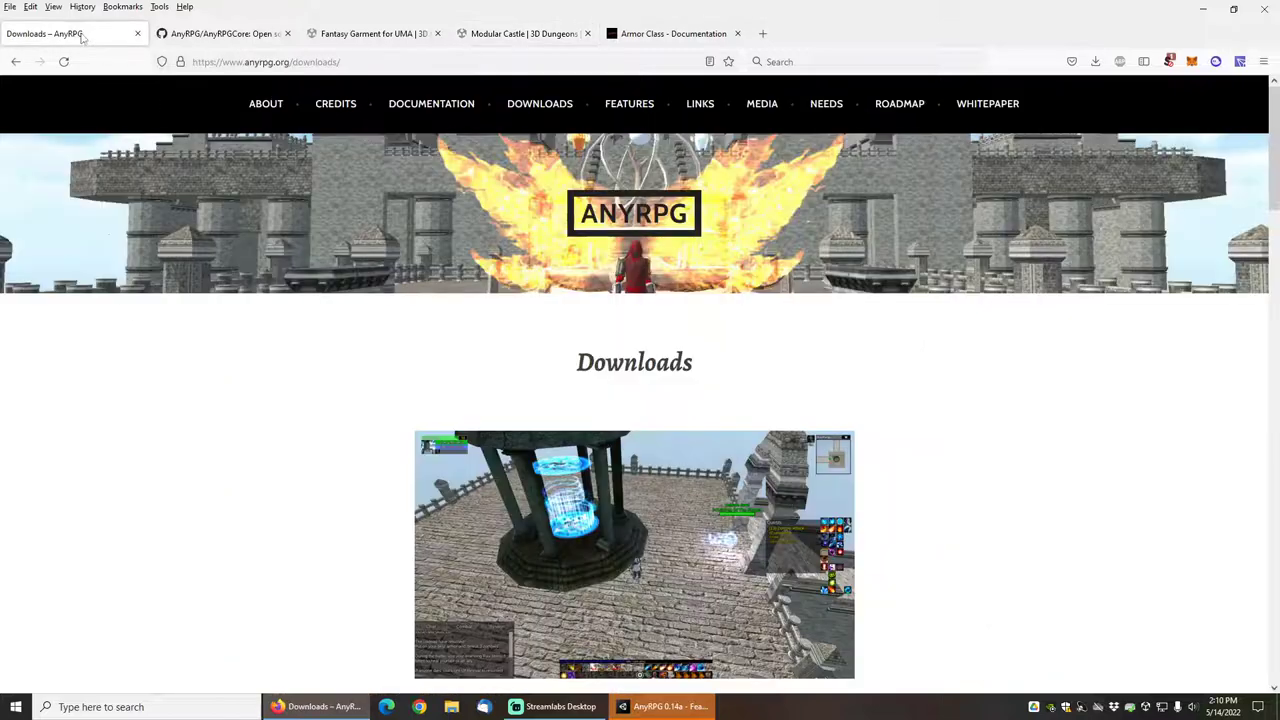
scroll(153, 417, down, 8)
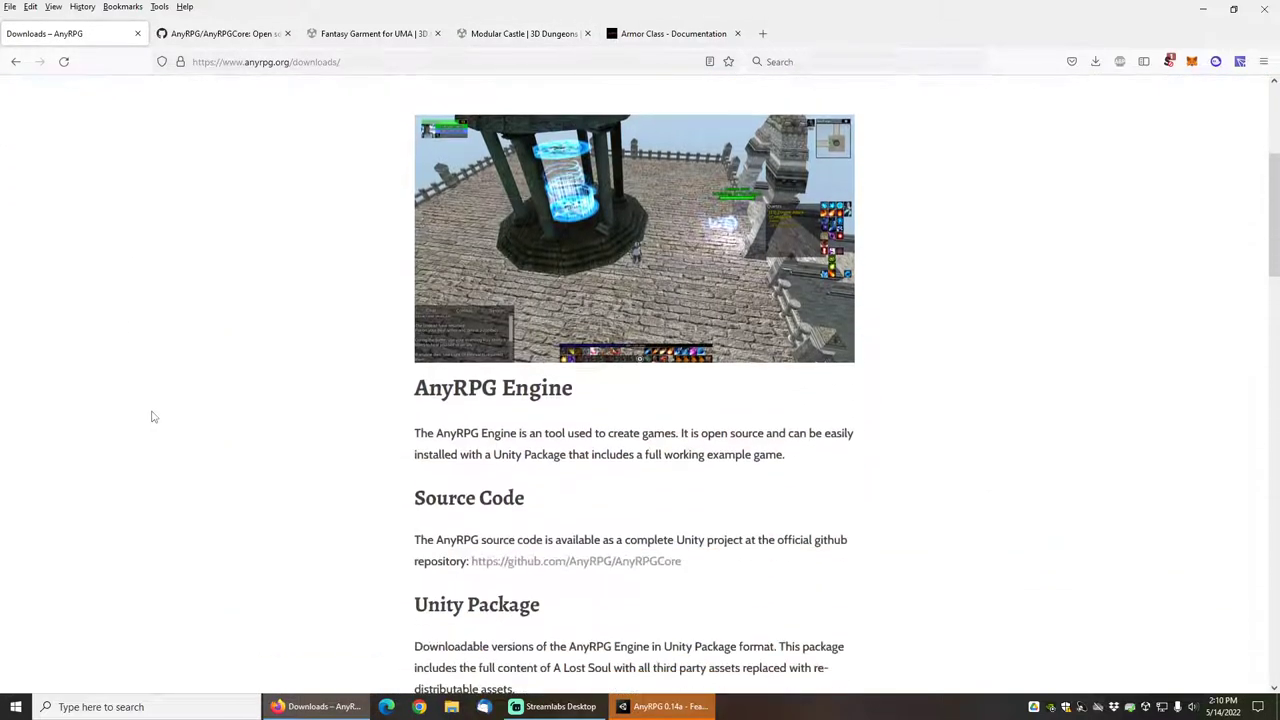
scroll(153, 417, down, 1)
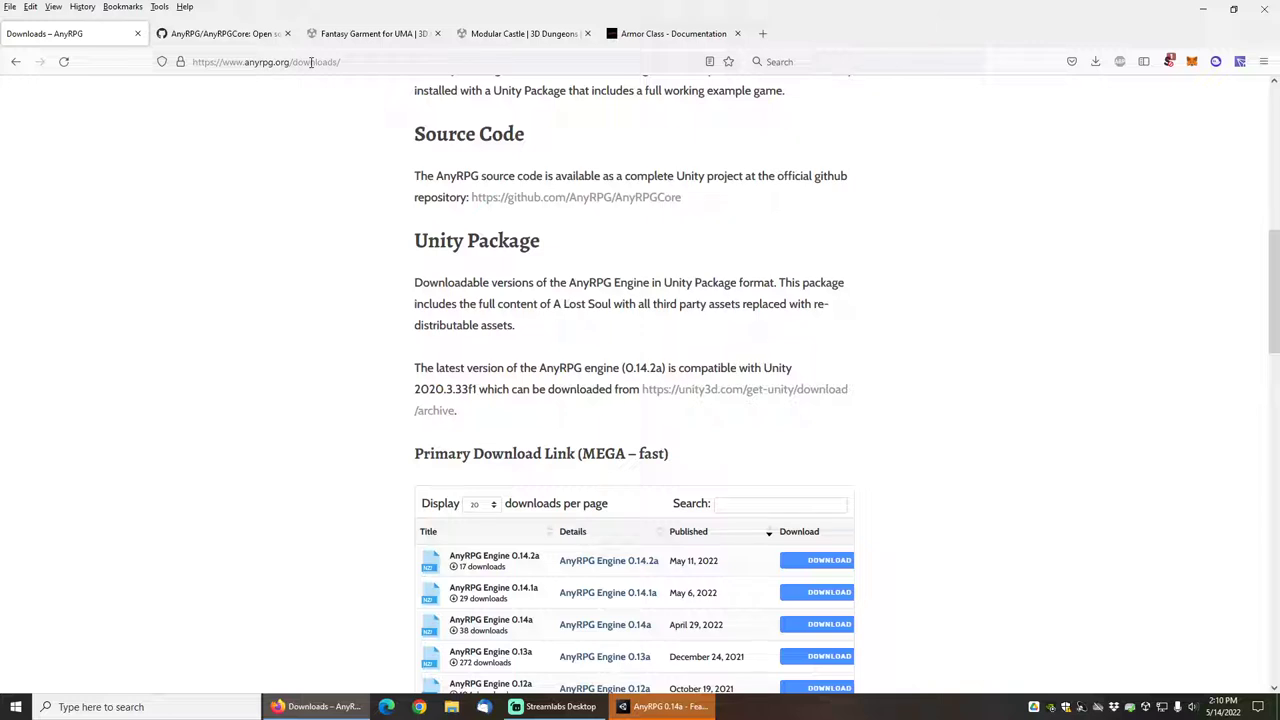
click(229, 36)
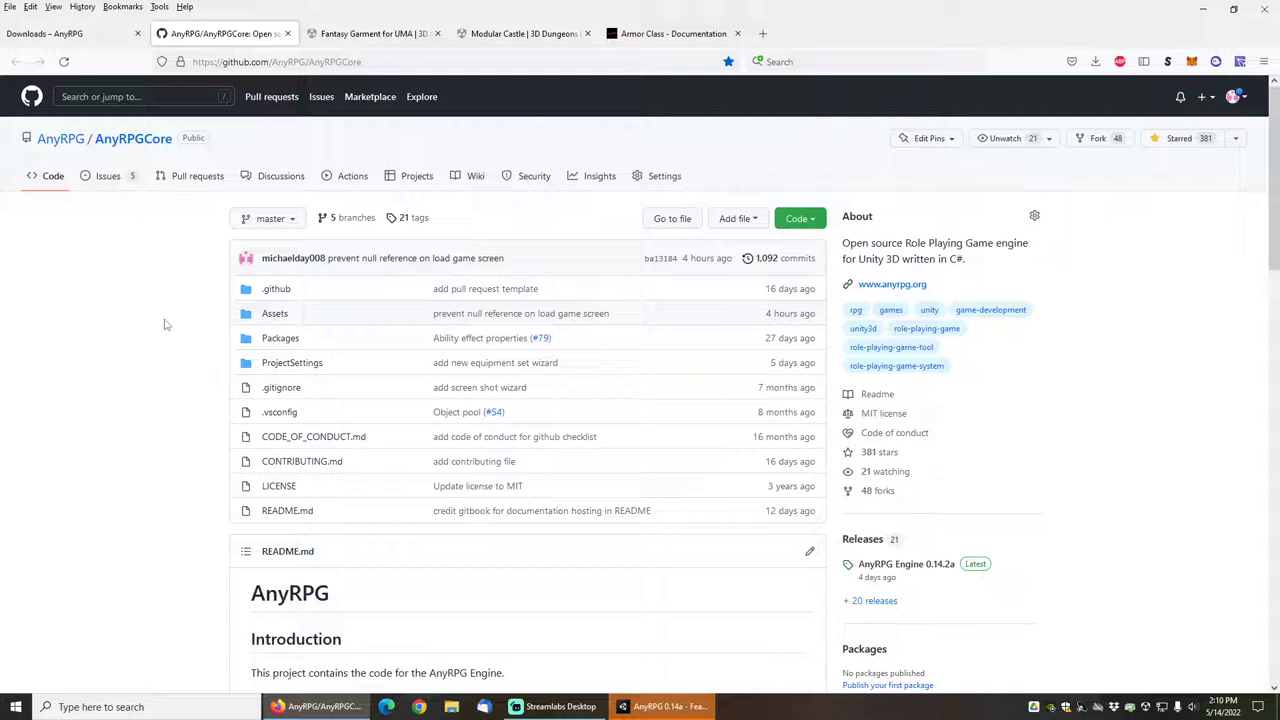
Step: Back in Unity, open the import/Modular Castle/DemoScene folder containing castleDemo
click(663, 708)
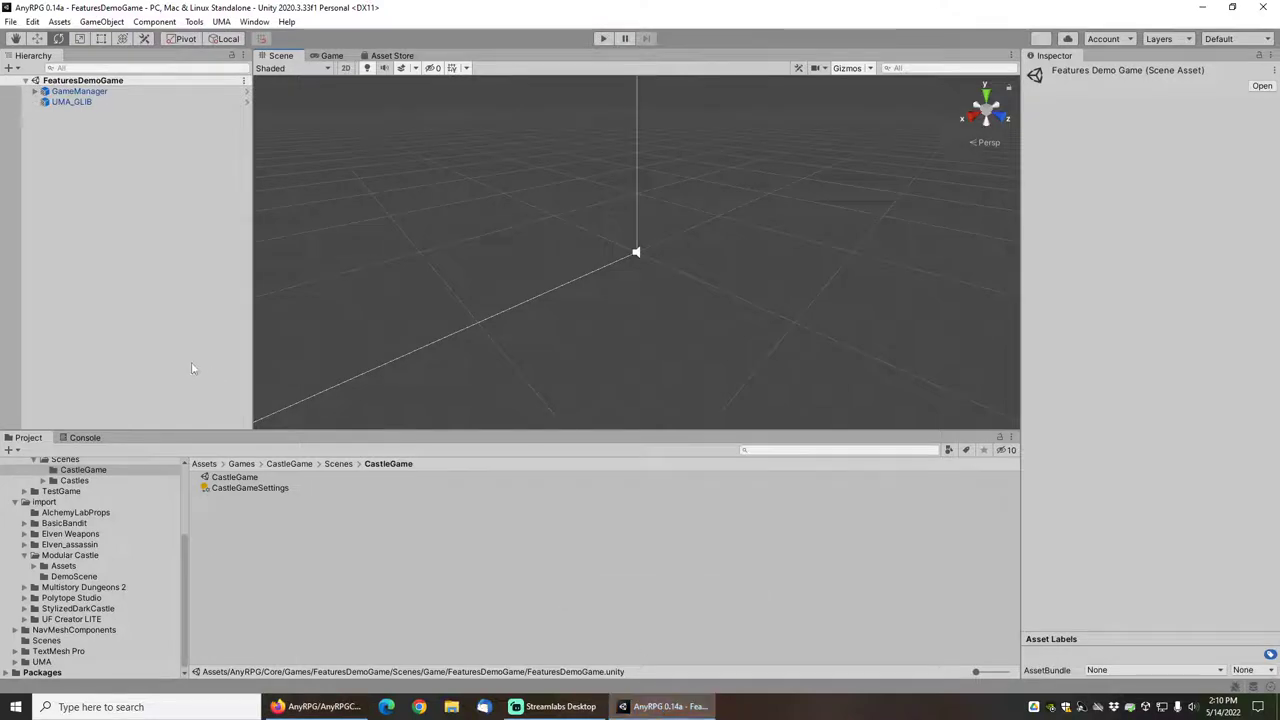
drag(181, 582, 184, 545)
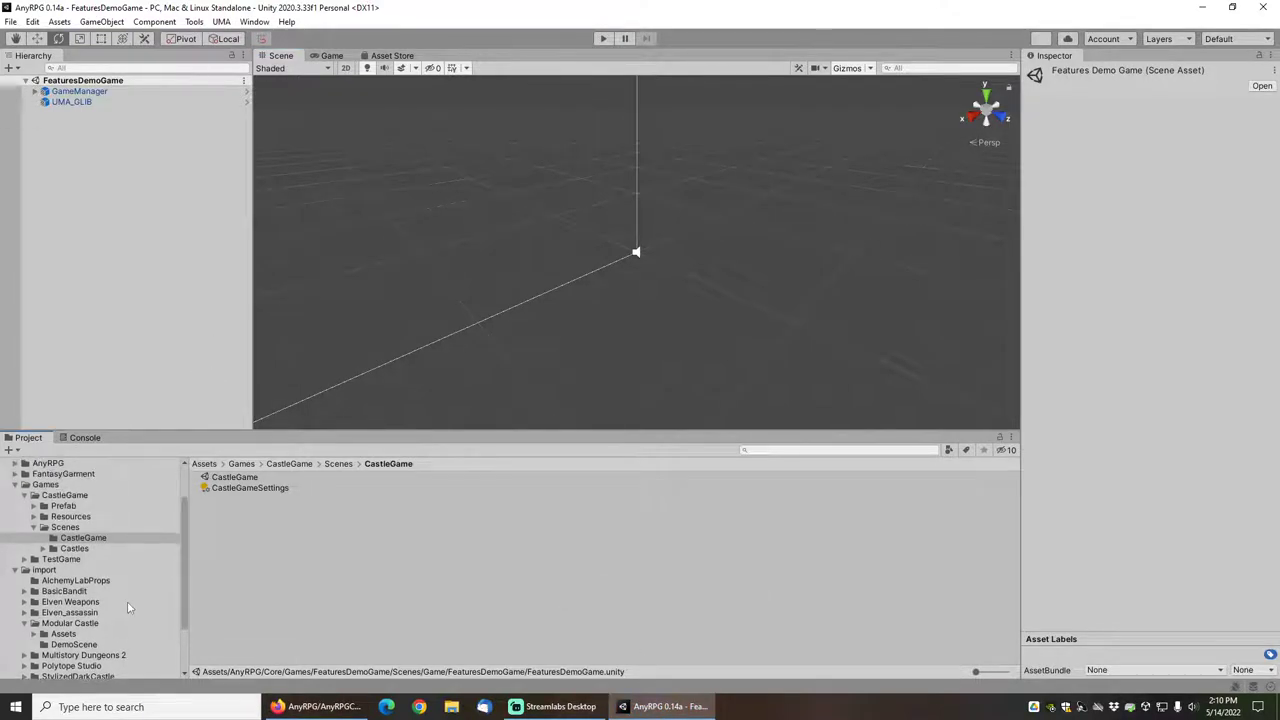
scroll(127, 601, down, 3)
click(88, 573)
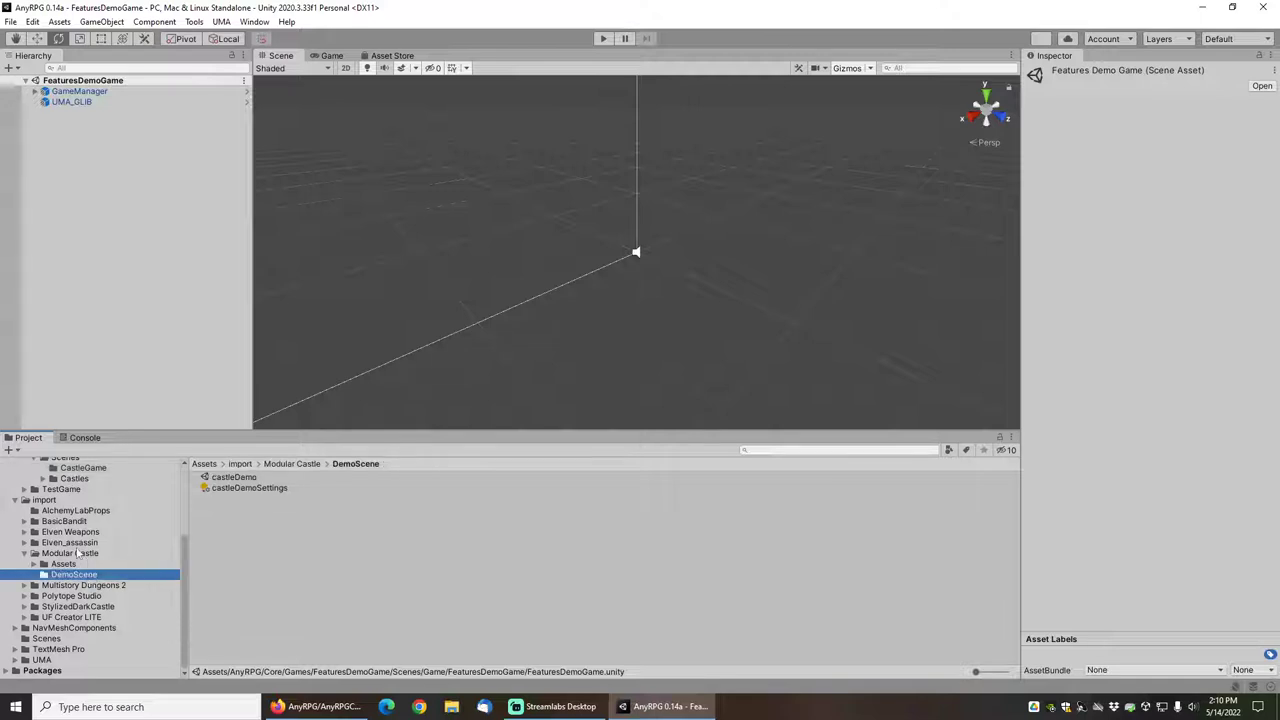
Step: In the AnyRPG New Game Wizard, set it to copy castleDemo with a test name, then cancel
click(195, 22)
mouse_move(220, 37)
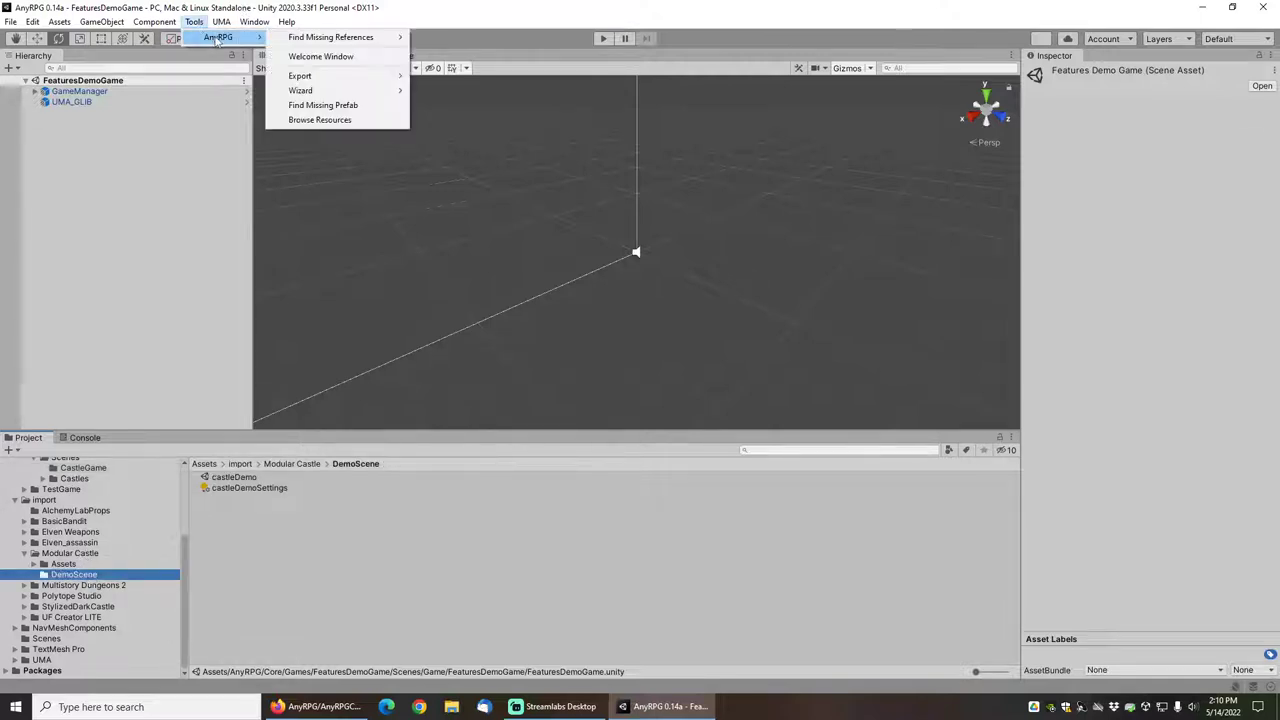
mouse_move(330, 92)
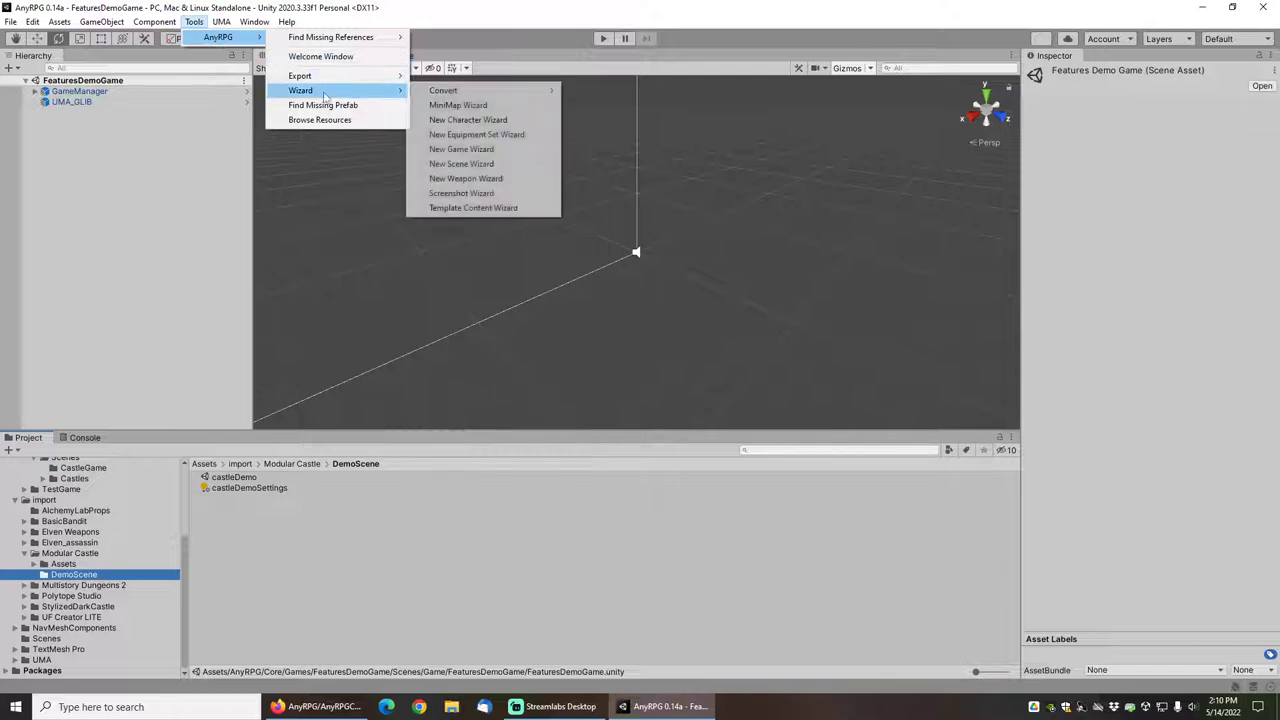
click(476, 166)
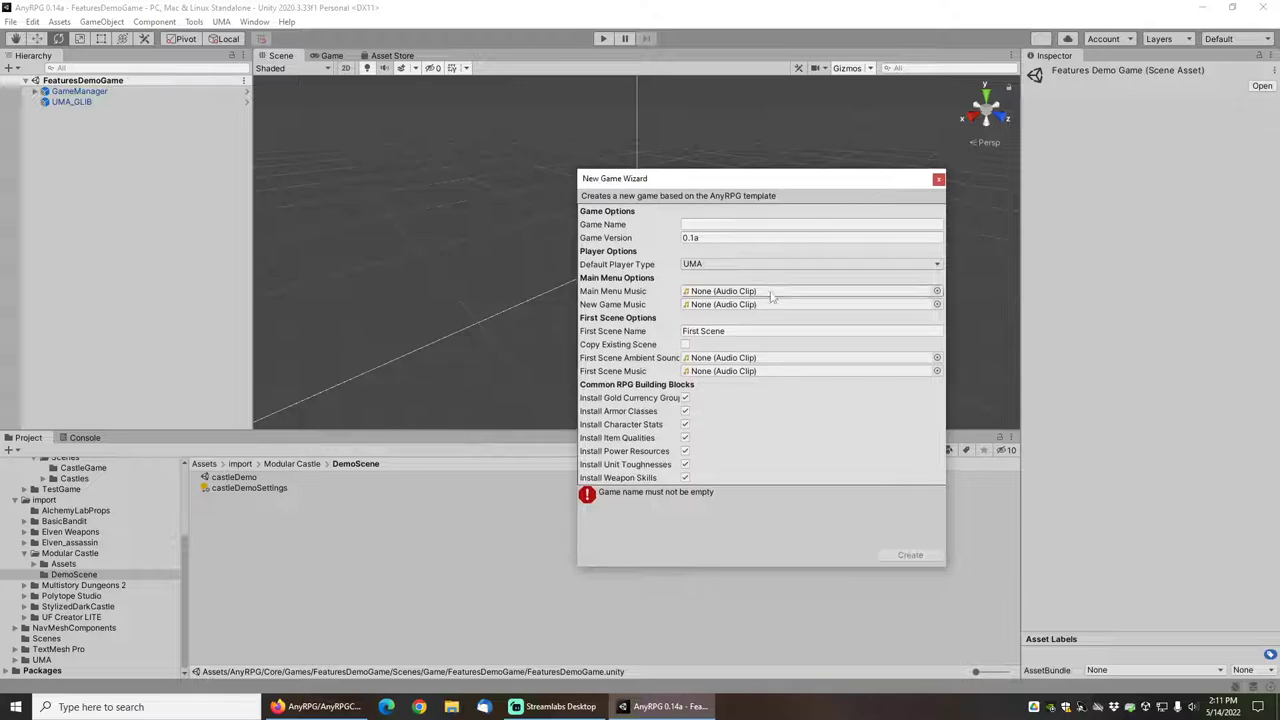
click(685, 345)
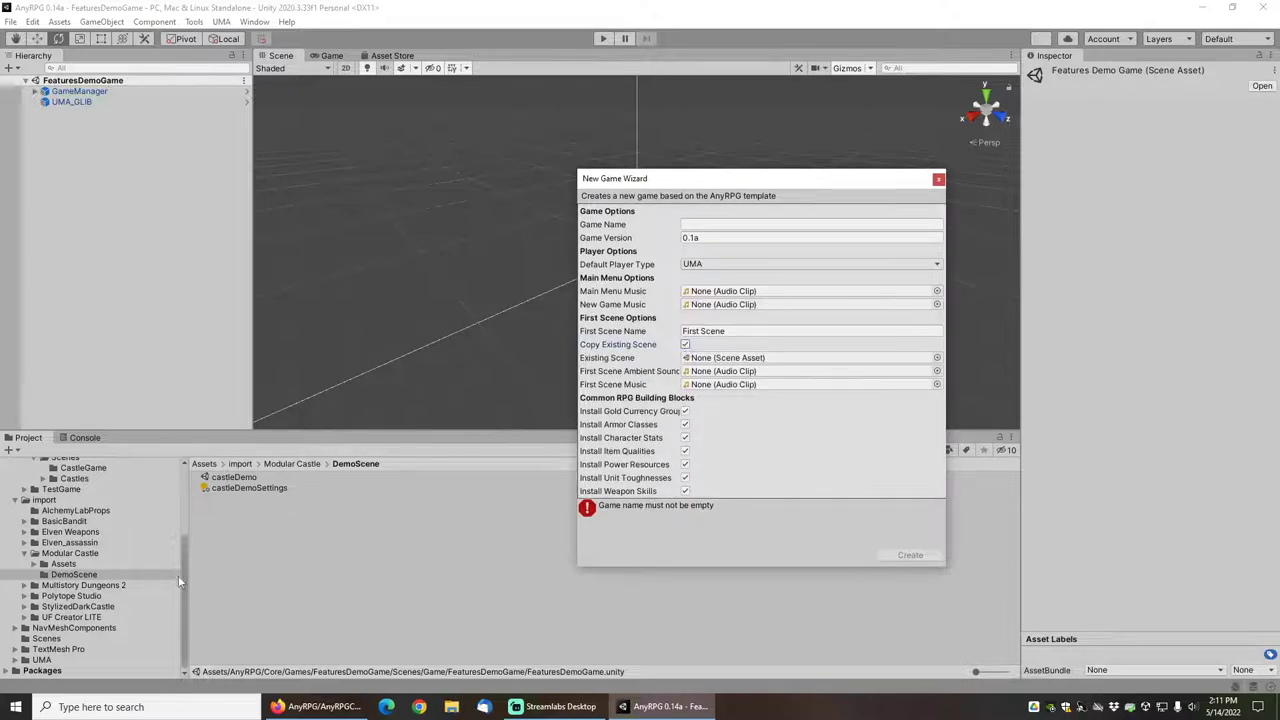
drag(236, 478, 714, 357)
click(714, 224)
text(sdfsd)
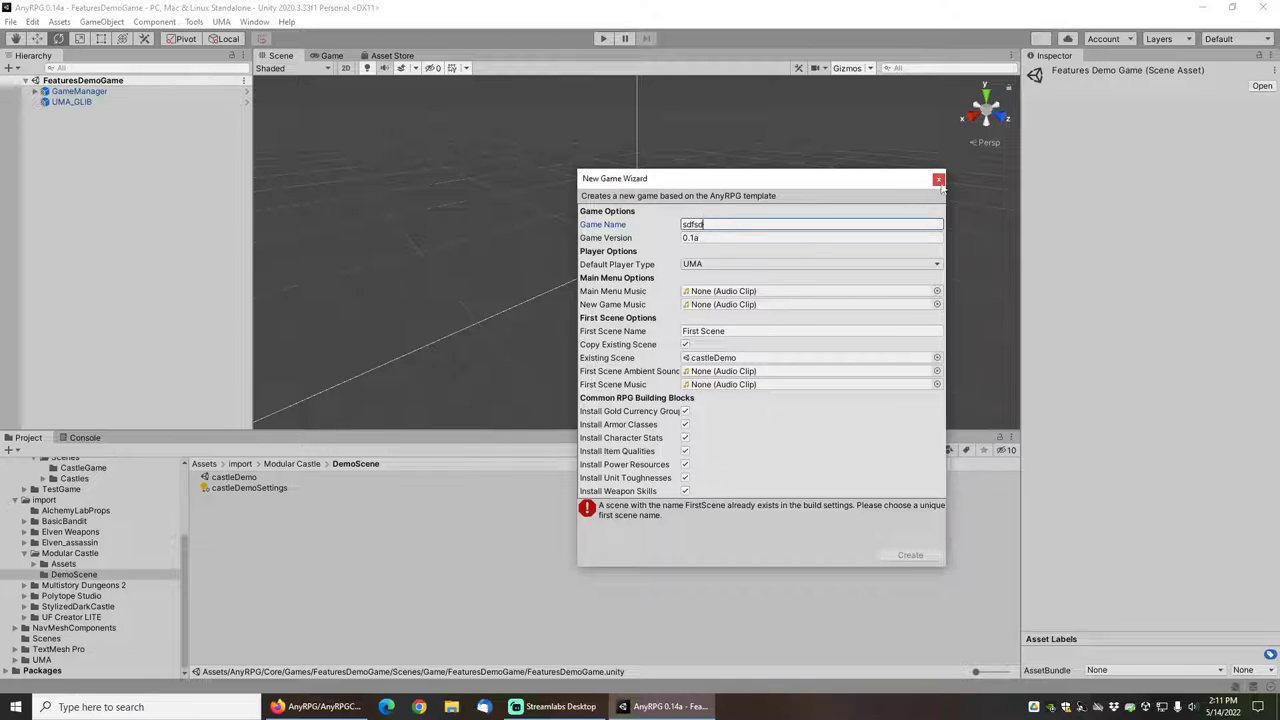
click(939, 181)
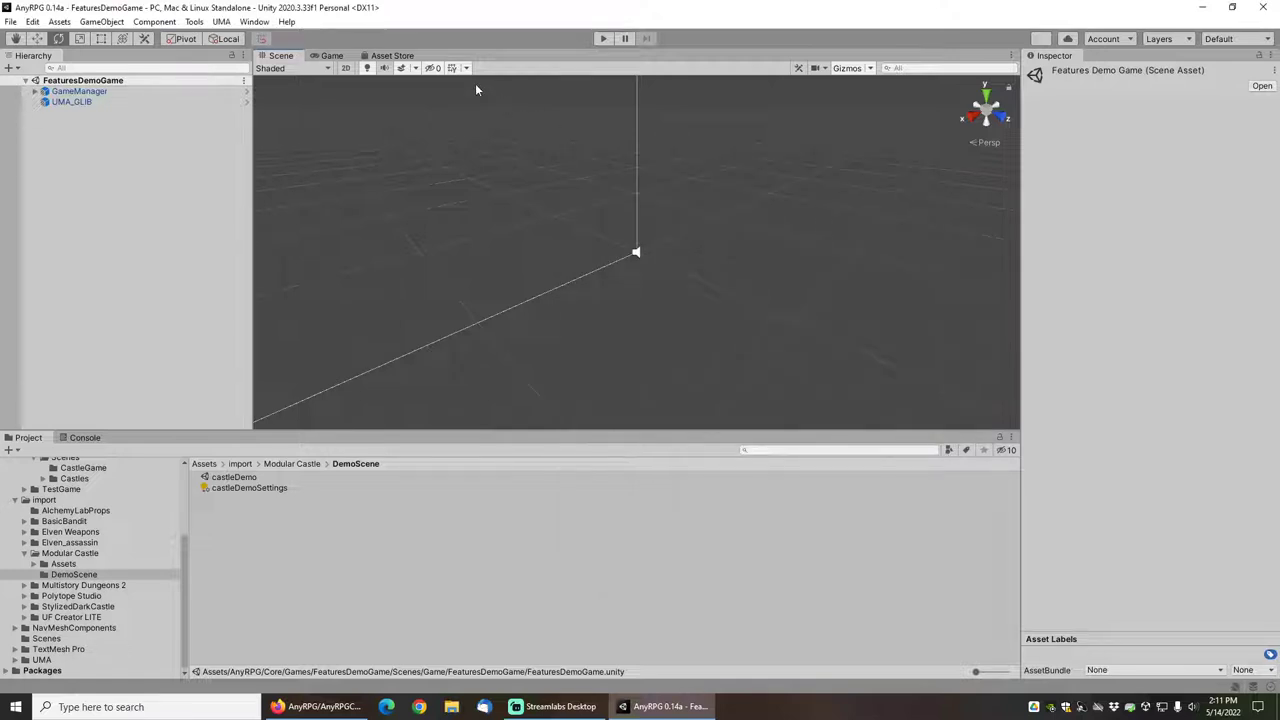
click(197, 25)
mouse_move(218, 40)
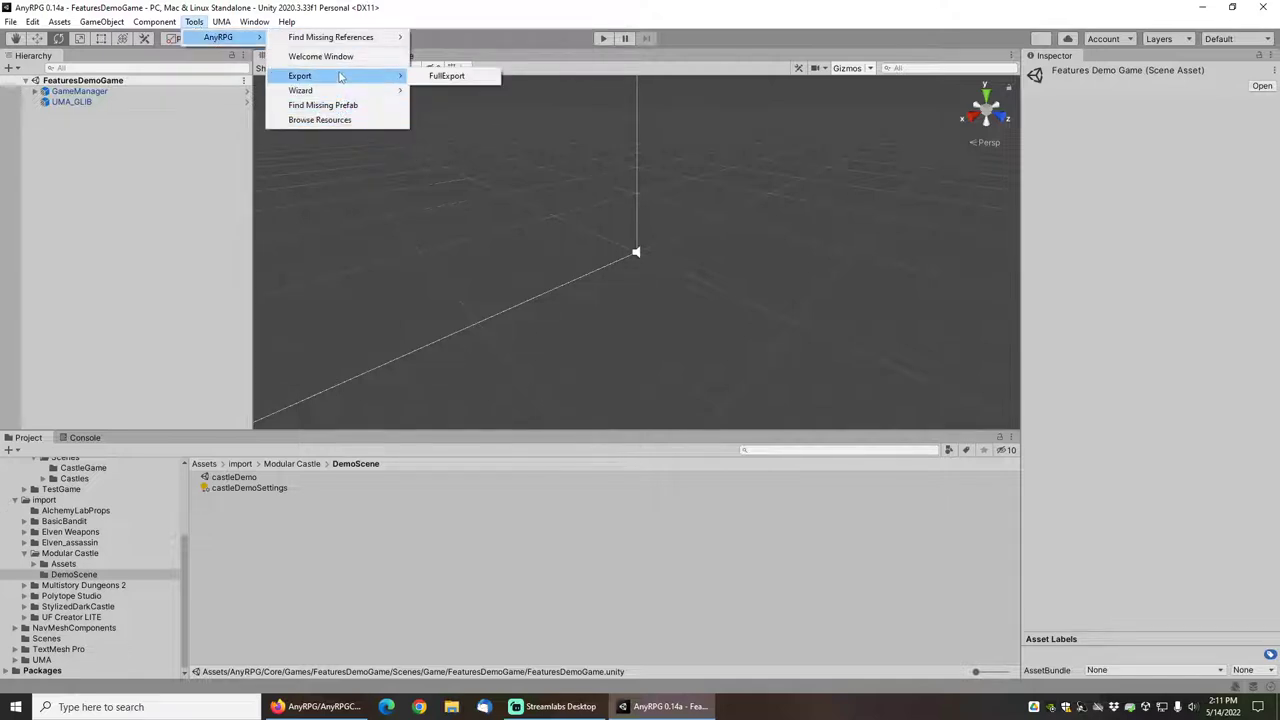
mouse_move(343, 92)
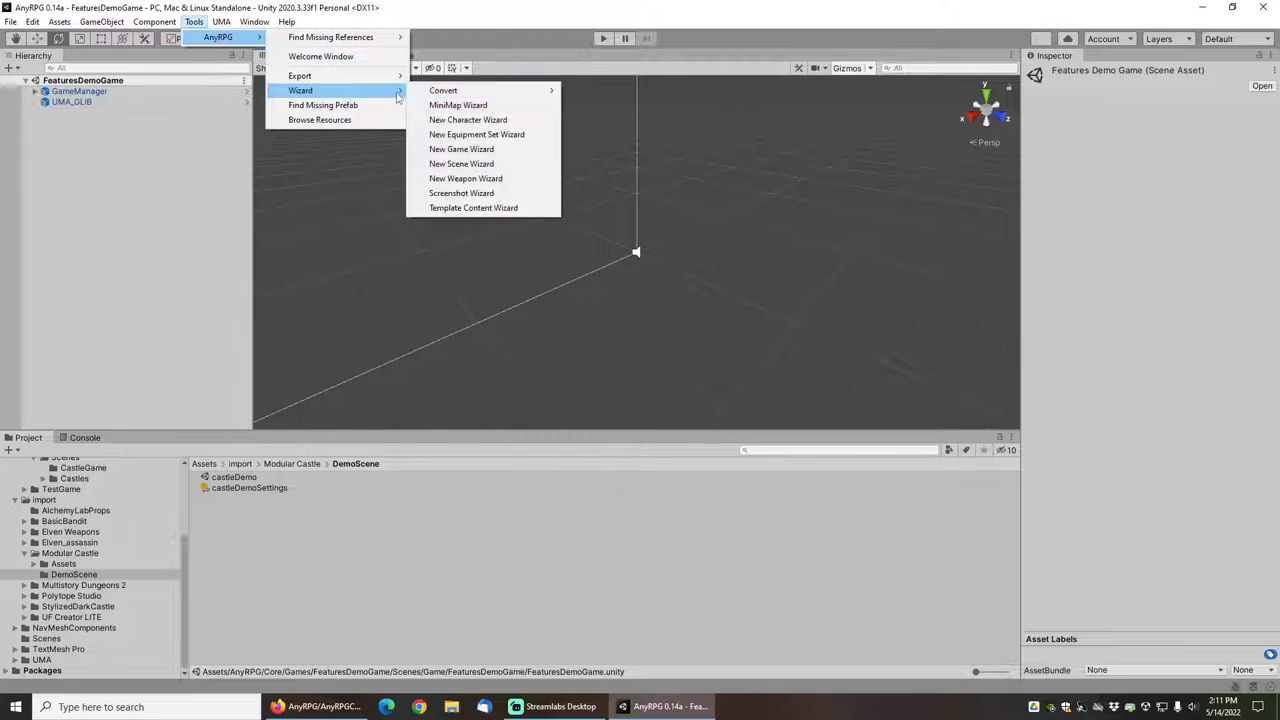
click(460, 207)
click(535, 300)
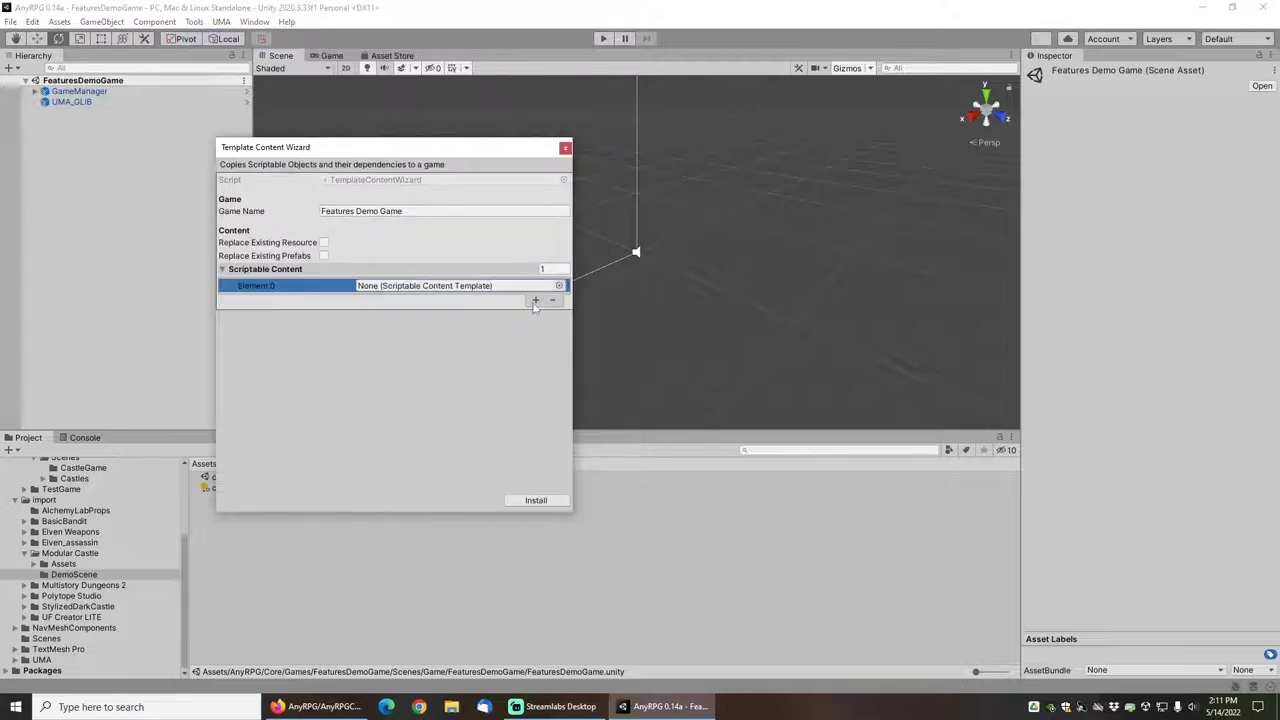
click(535, 313)
click(559, 286)
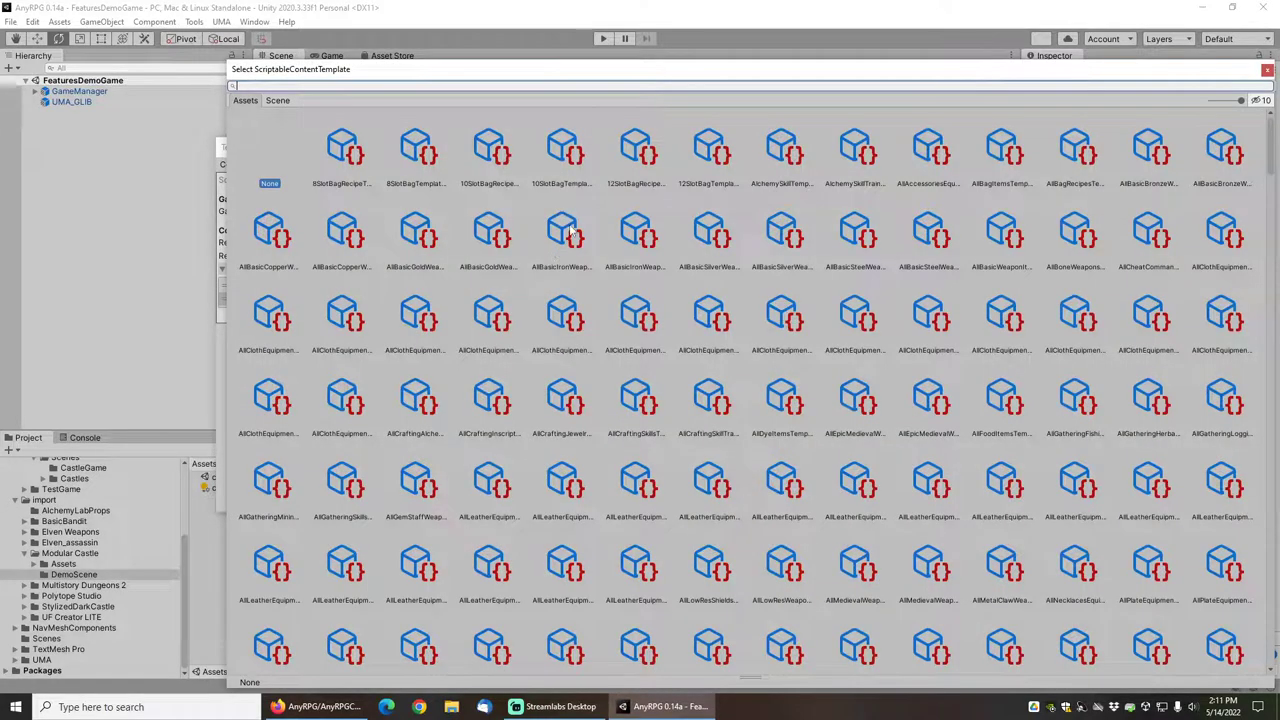
text(vendor)
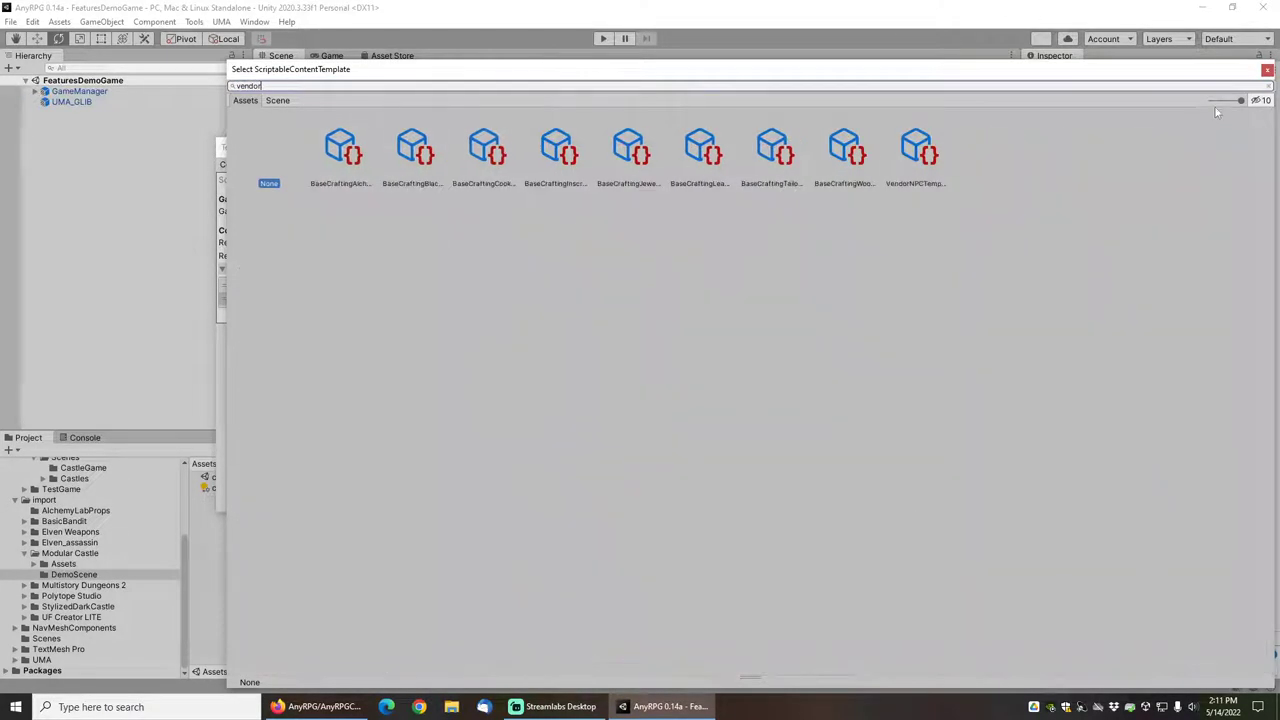
drag(1242, 101, 1152, 107)
click(304, 210)
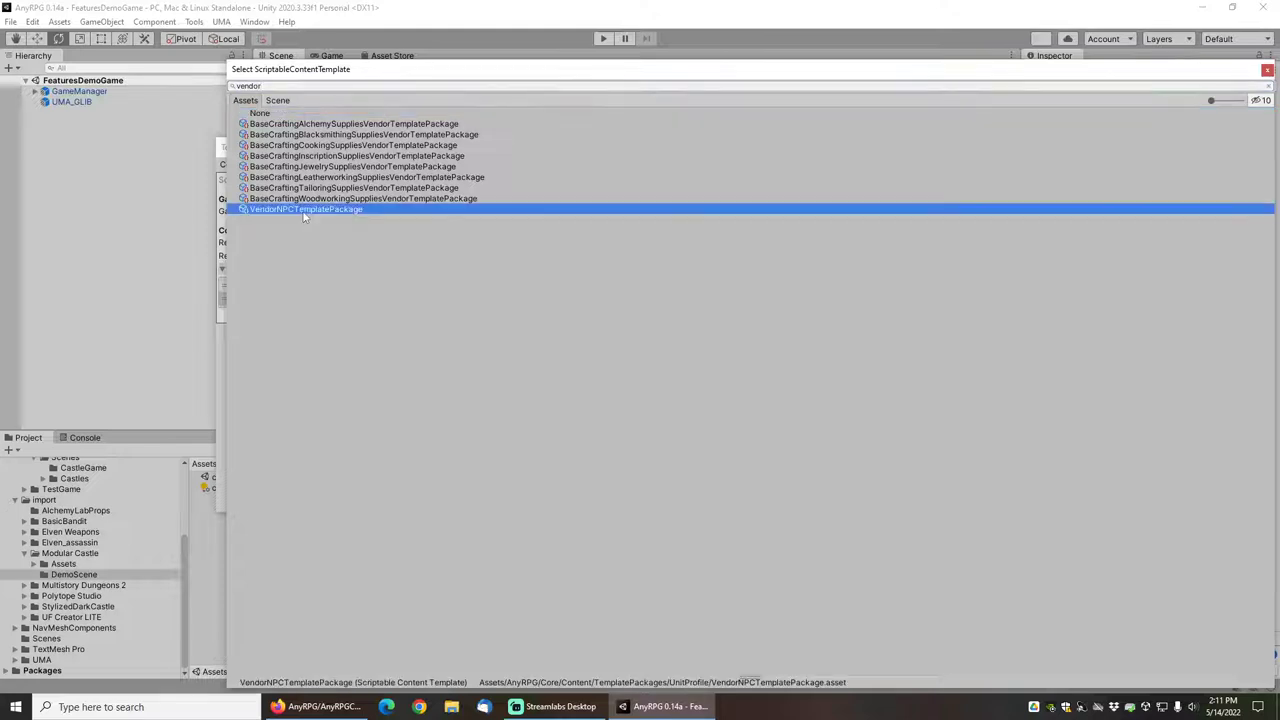
double_click(325, 212)
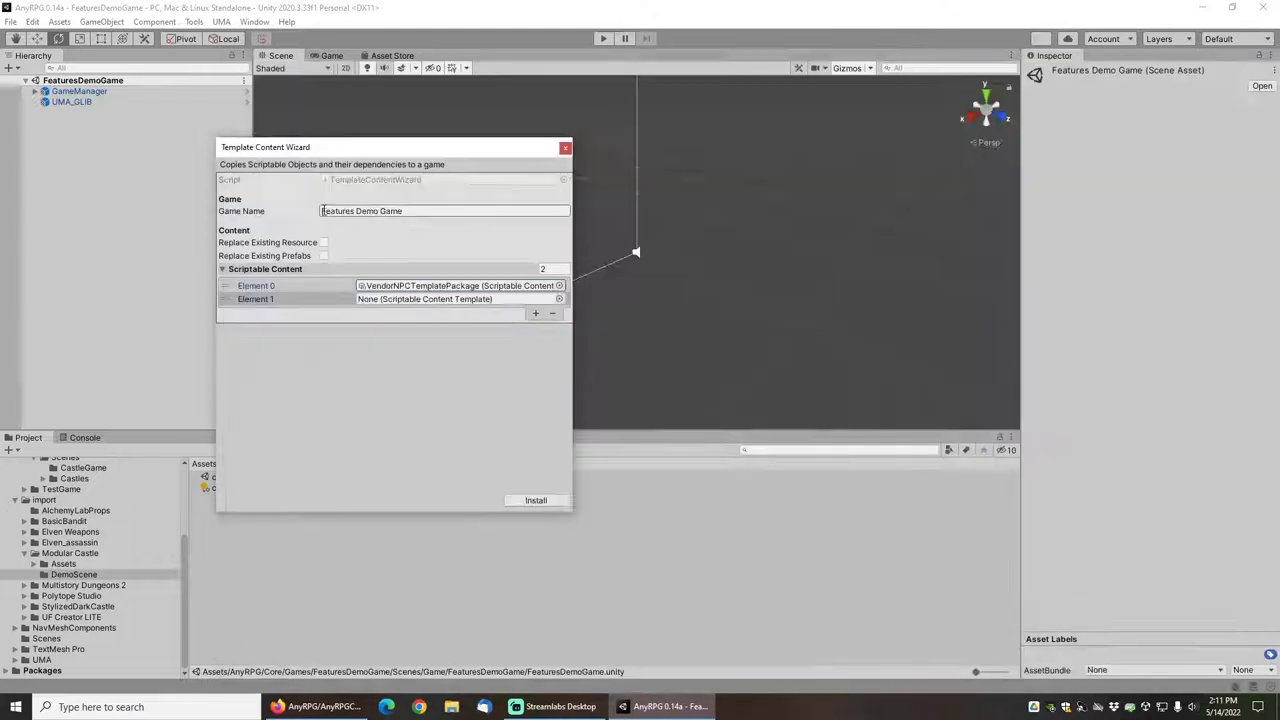
click(558, 299)
text(warr)
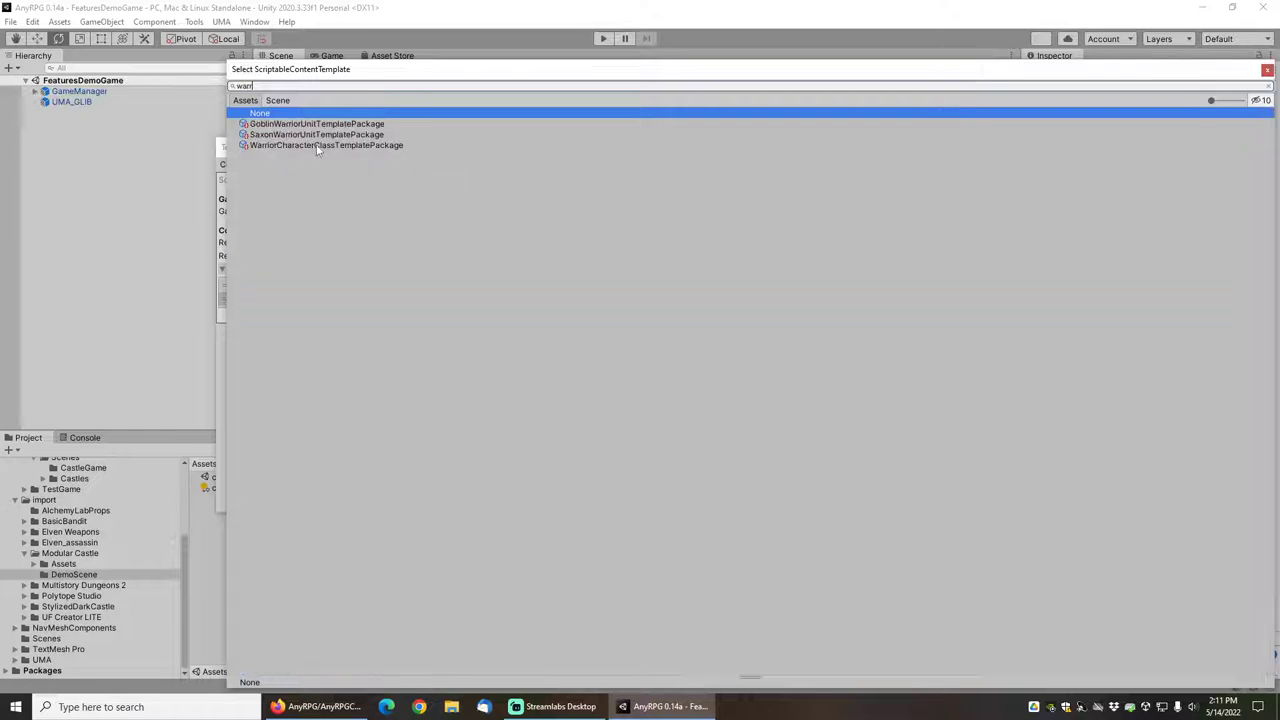
double_click(310, 145)
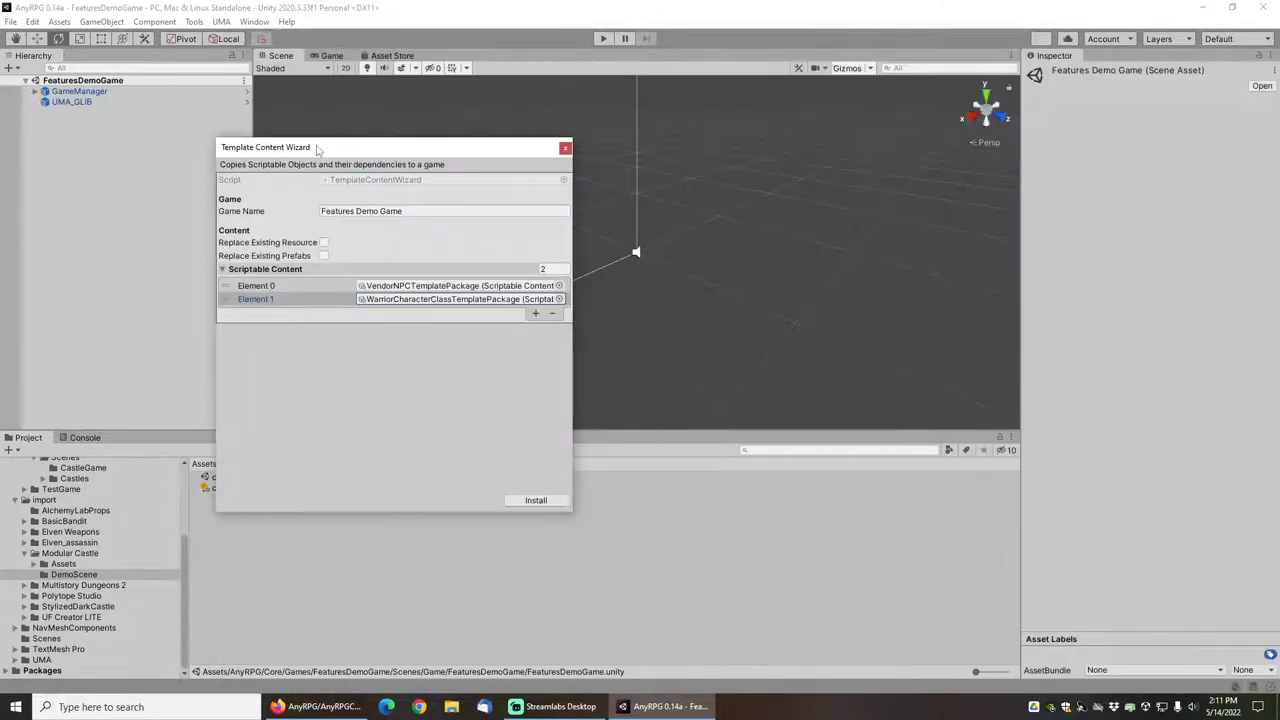
click(565, 149)
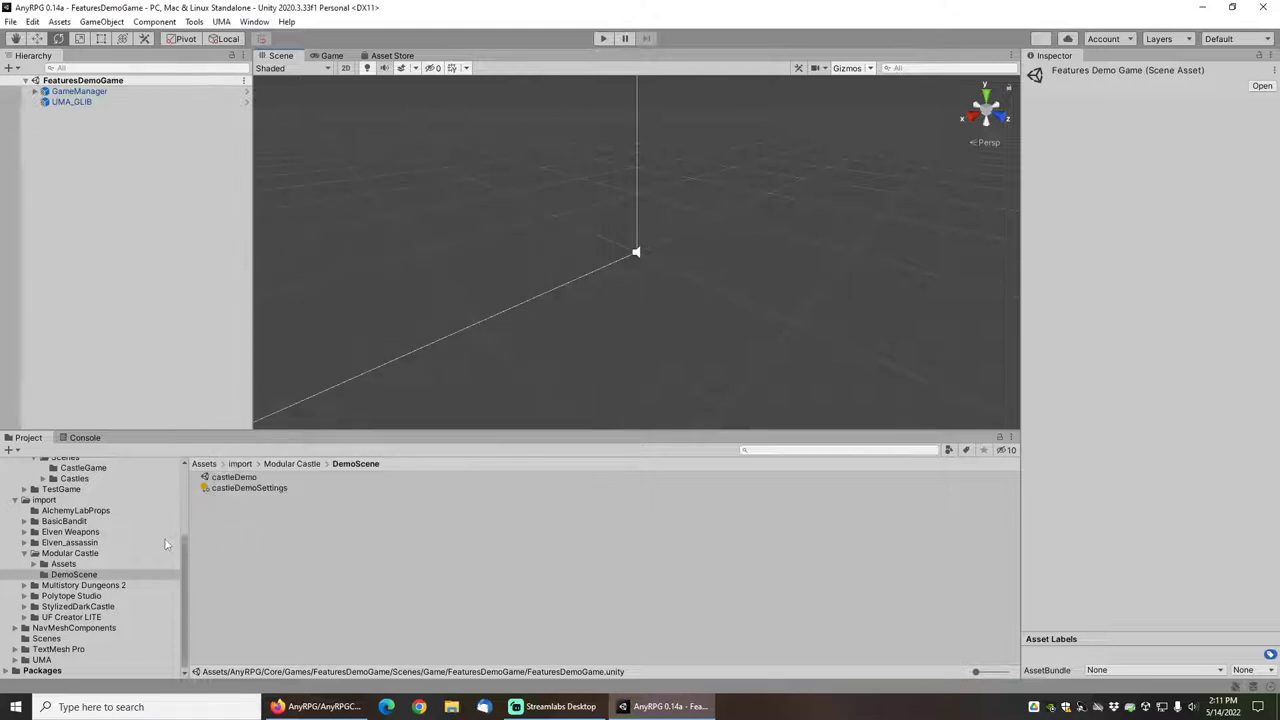
Step: Load the CastleGame scene from Games/CastleGame/Scenes
scroll(140, 539, up, 3)
click(80, 548)
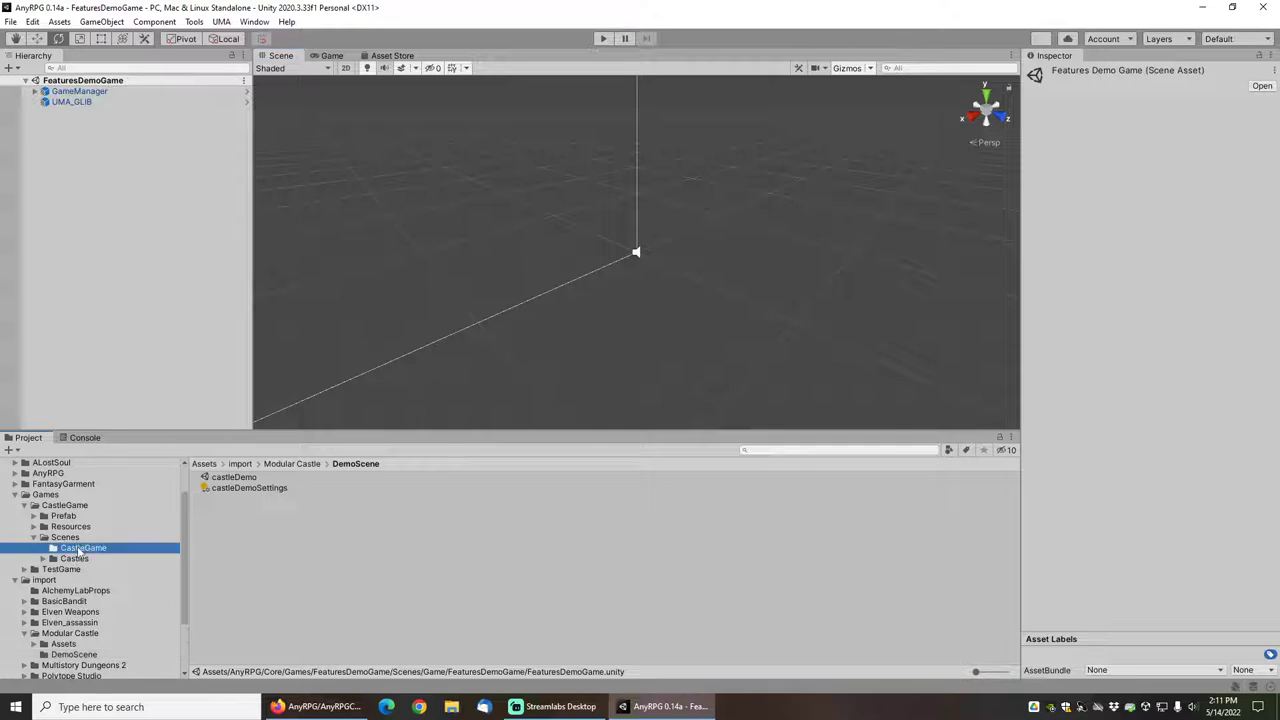
click(236, 479)
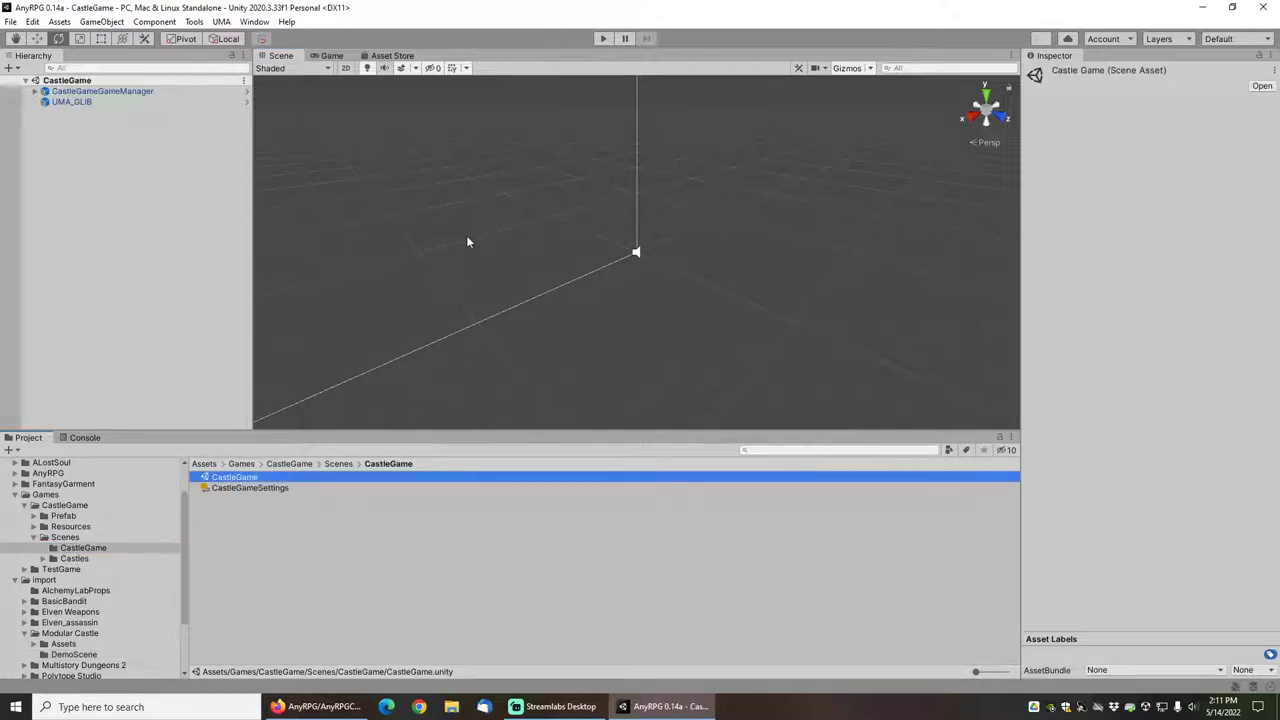
Step: Open the New Equipment Set Wizard, check the Fantasy Garment store page, then close the wizard unused
click(193, 22)
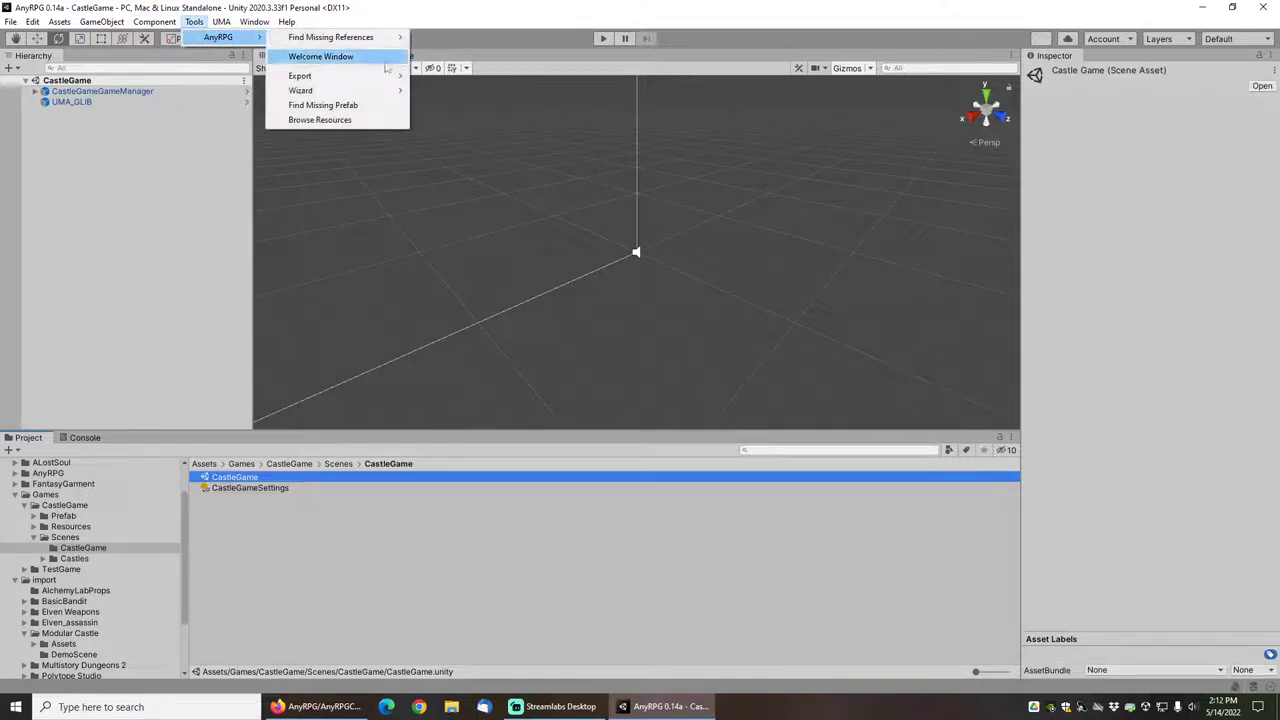
mouse_move(358, 90)
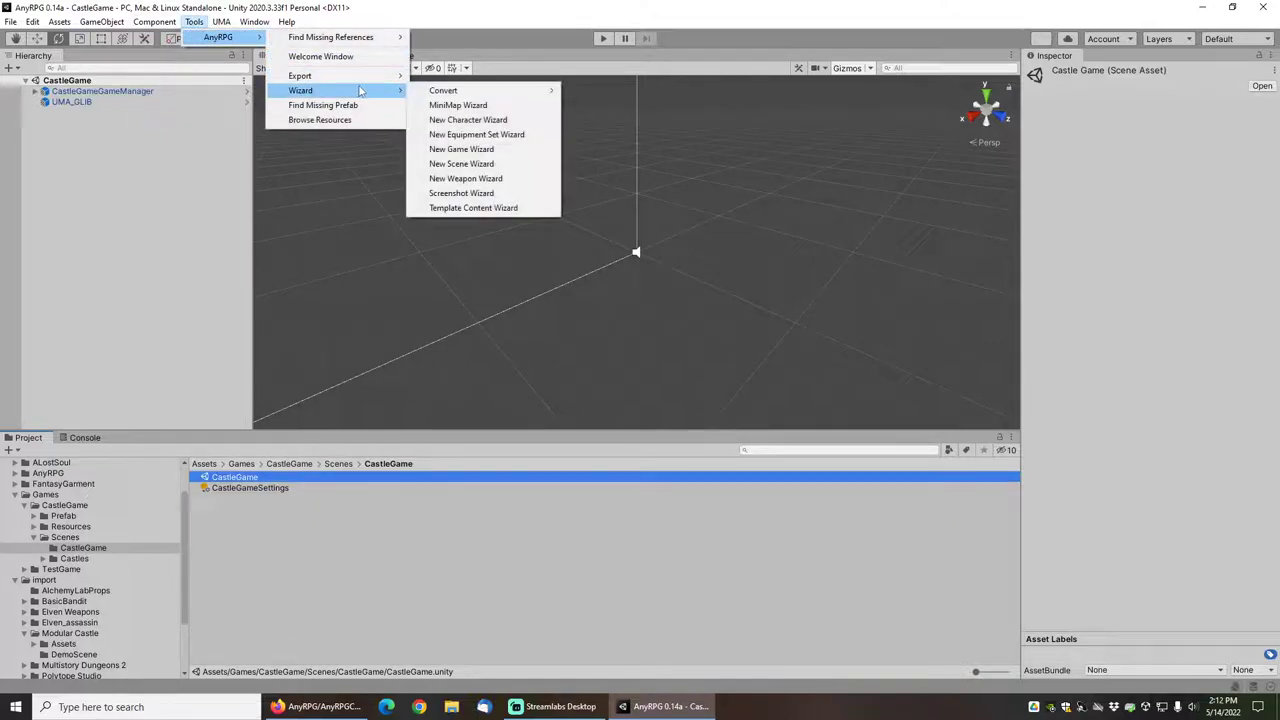
click(490, 135)
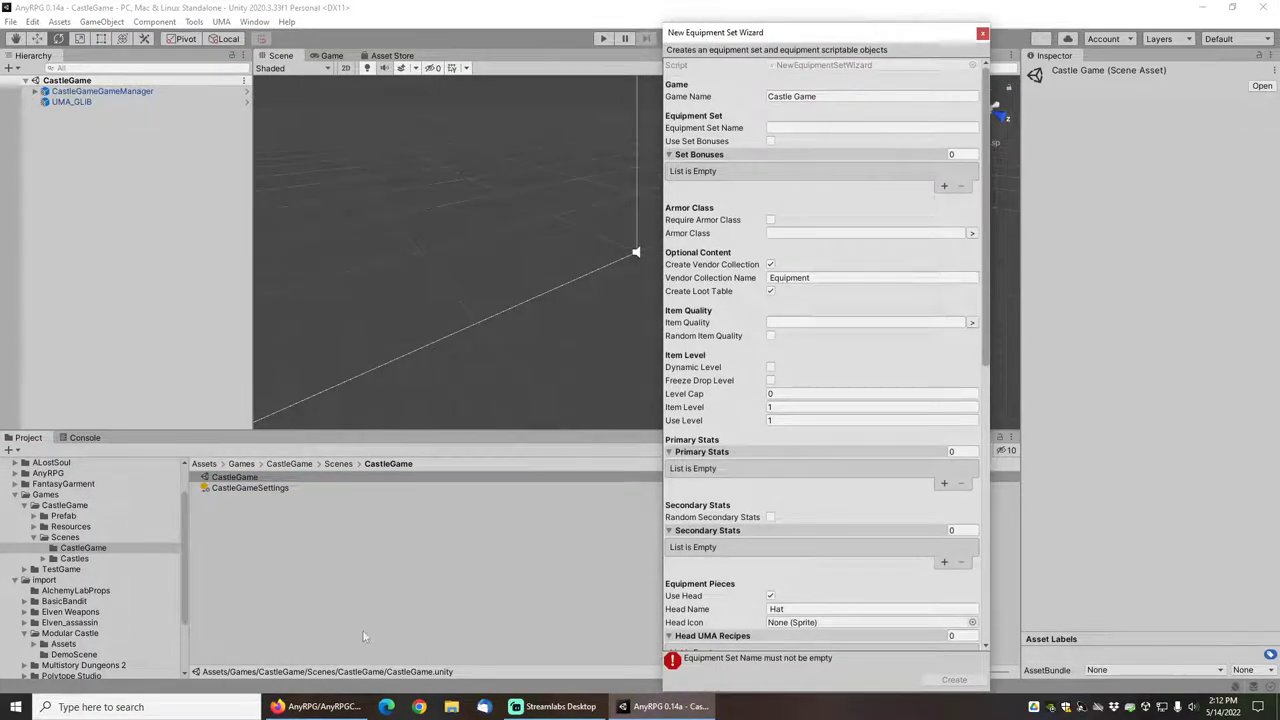
click(318, 706)
click(376, 34)
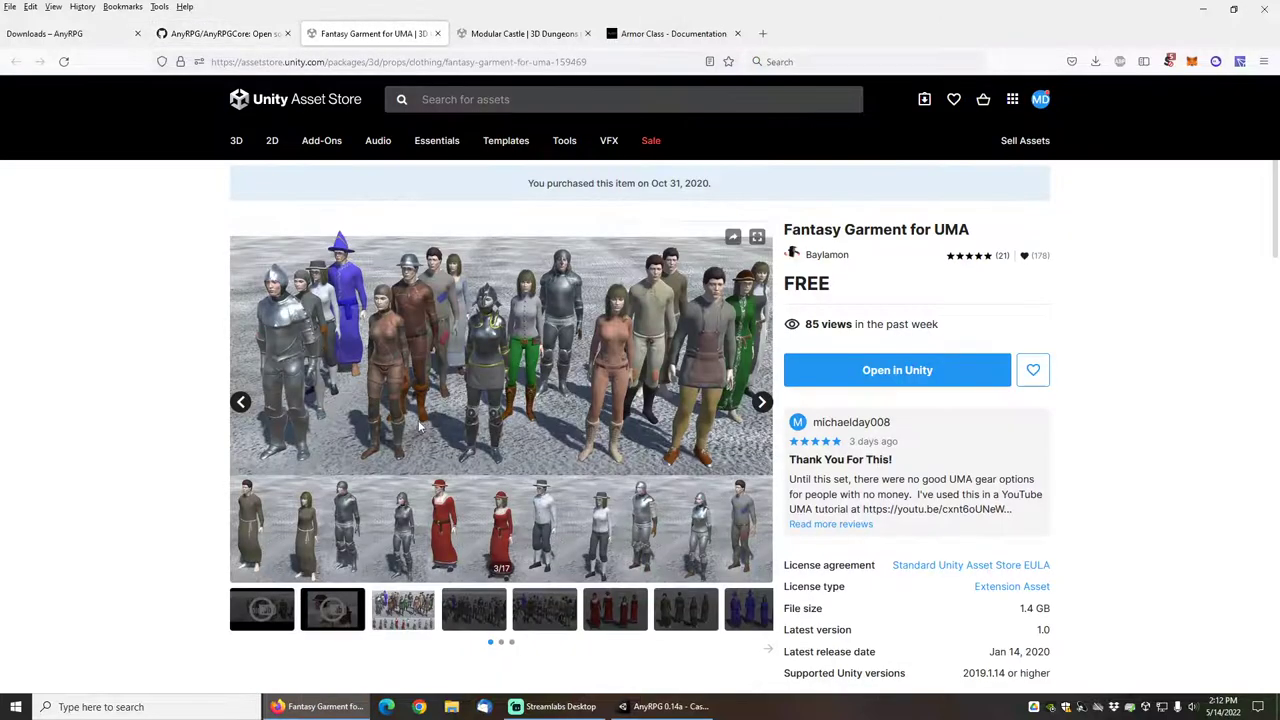
mouse_move(668, 712)
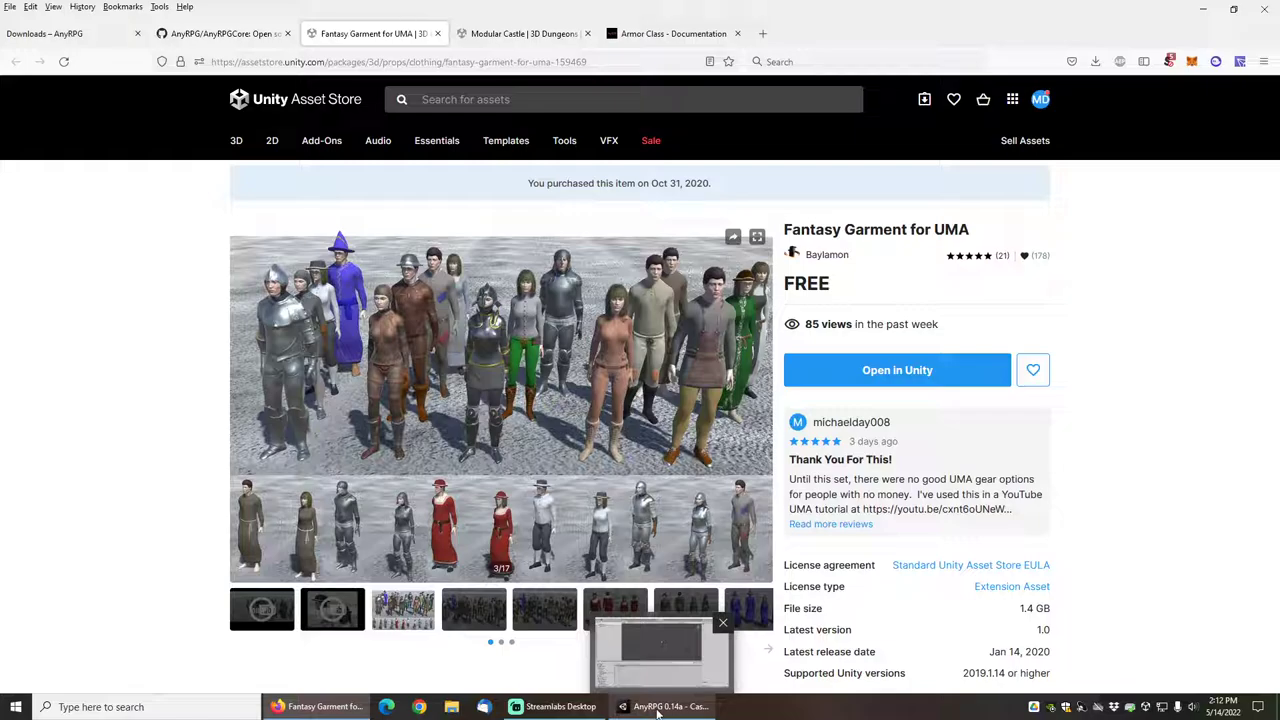
click(655, 712)
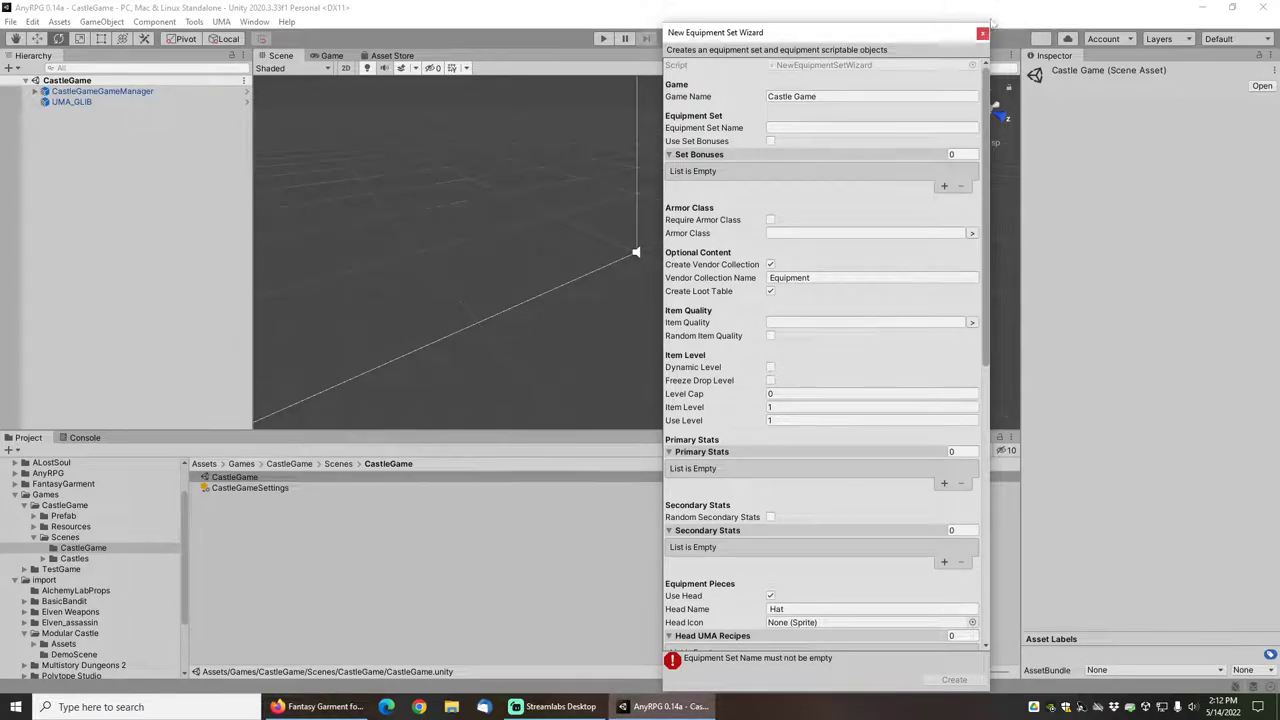
click(984, 34)
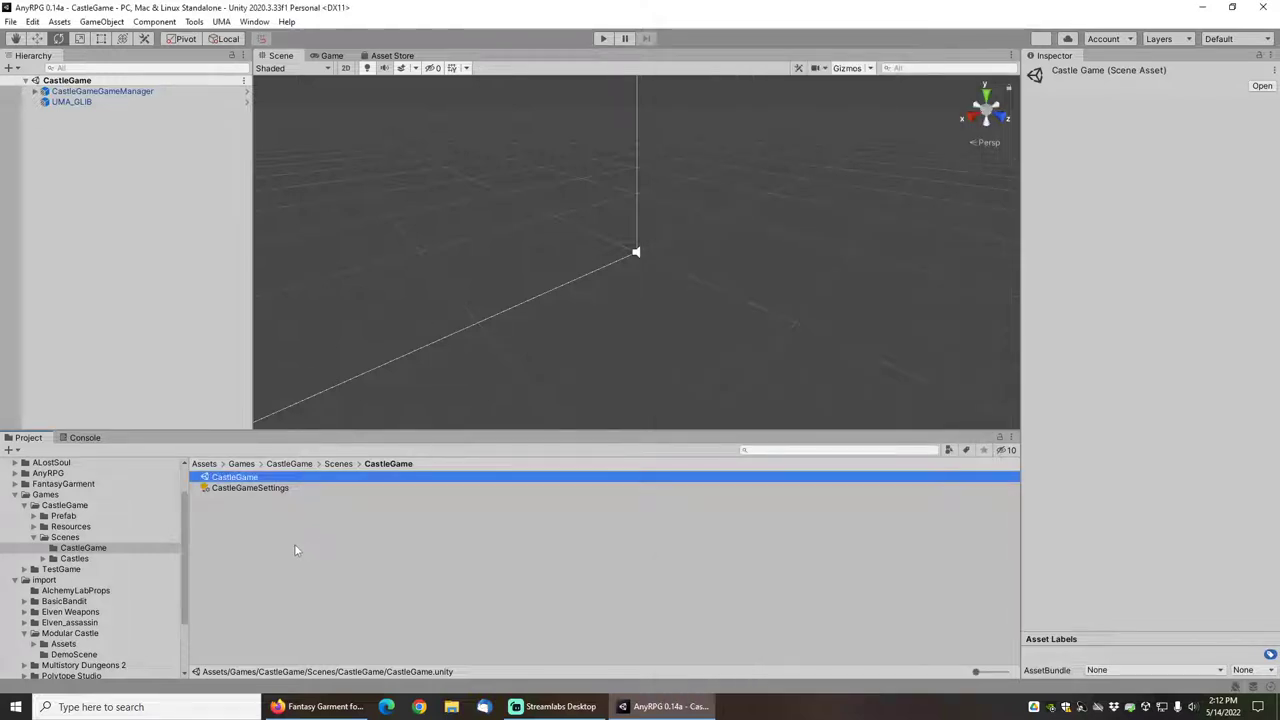
Step: Enter Play mode and start a new Castle Game as the Warrior
click(601, 40)
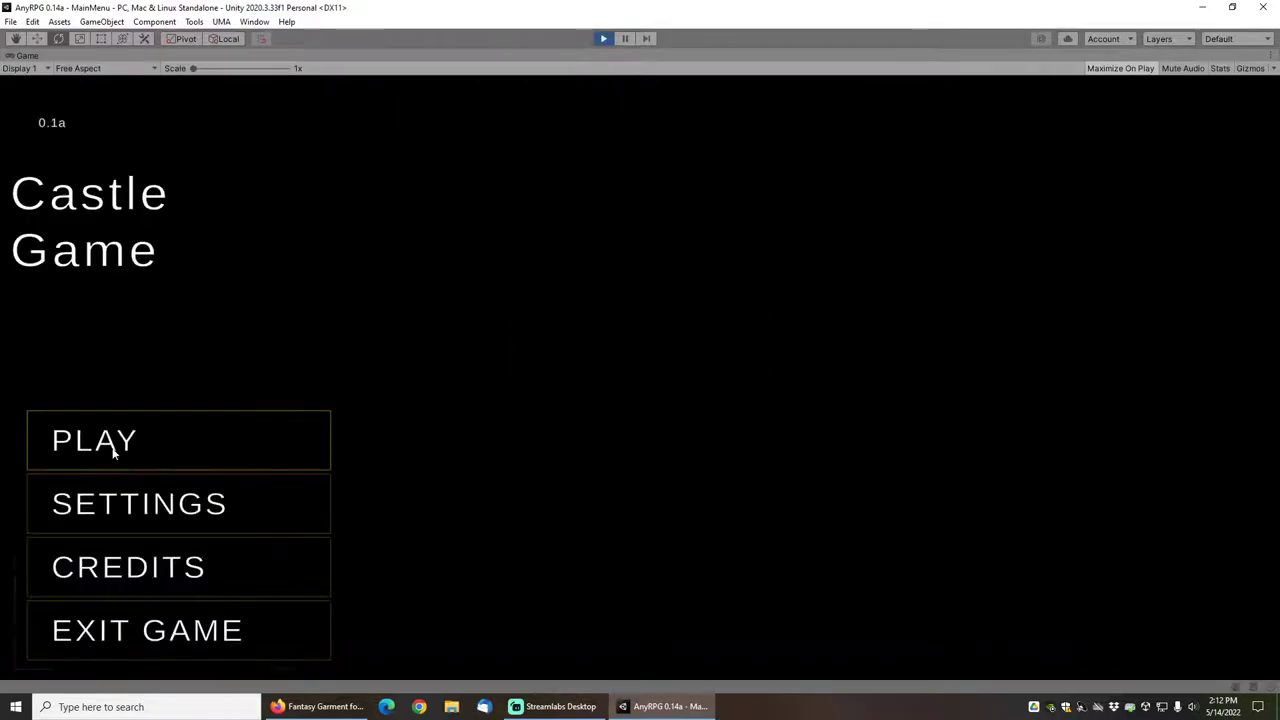
click(112, 445)
click(617, 318)
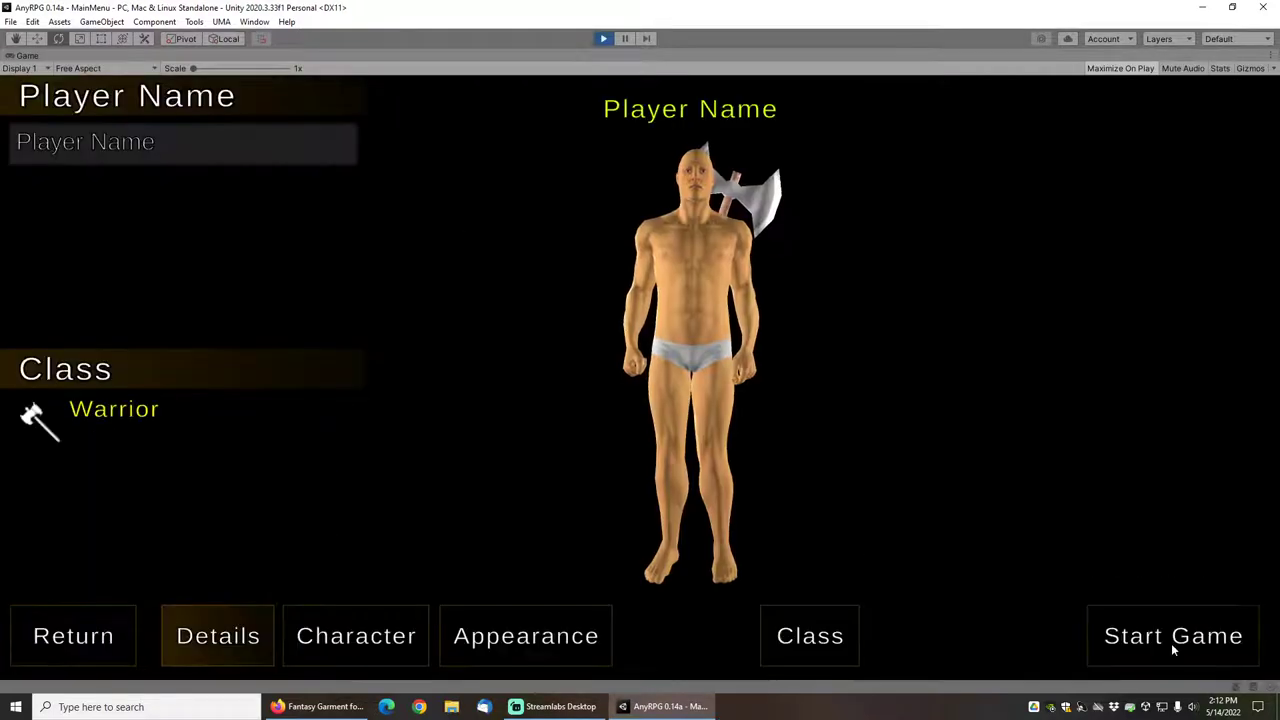
click(1173, 648)
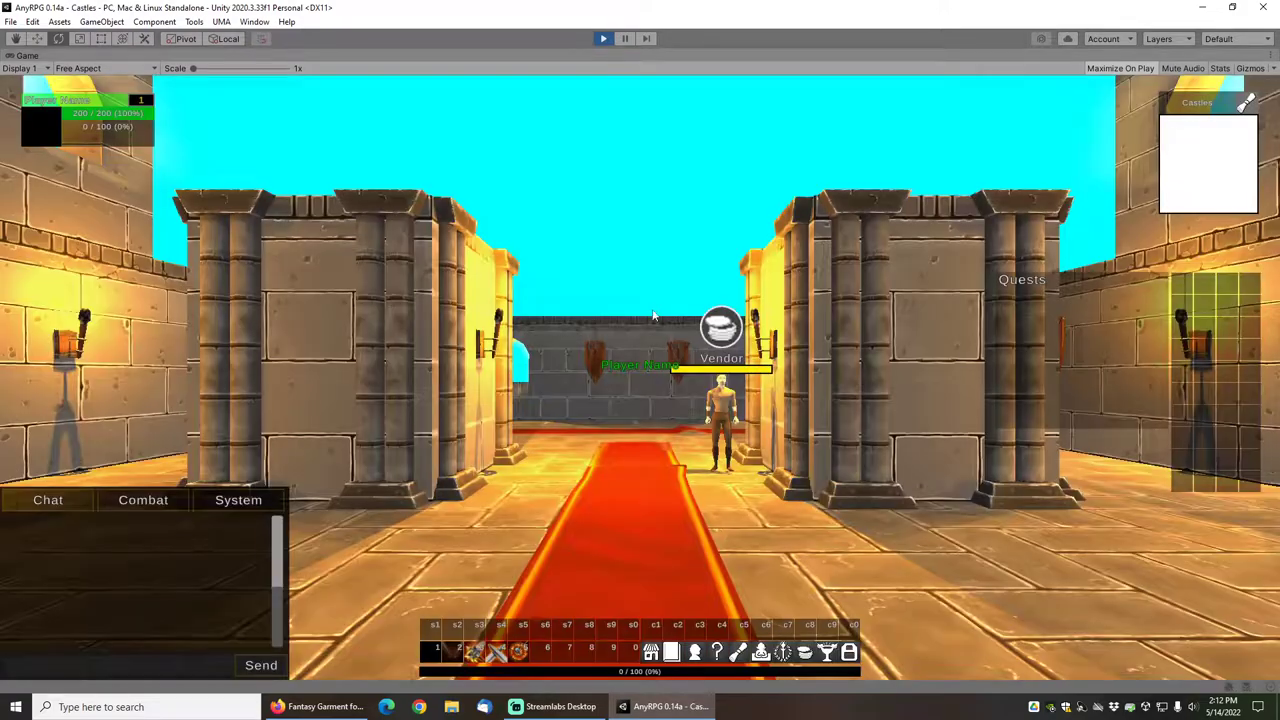
Step: Buy the Brigandine Boots, Gloves, Pants, Chainmail Coif and Chainmail Hauberk from the Vendor
key(w)
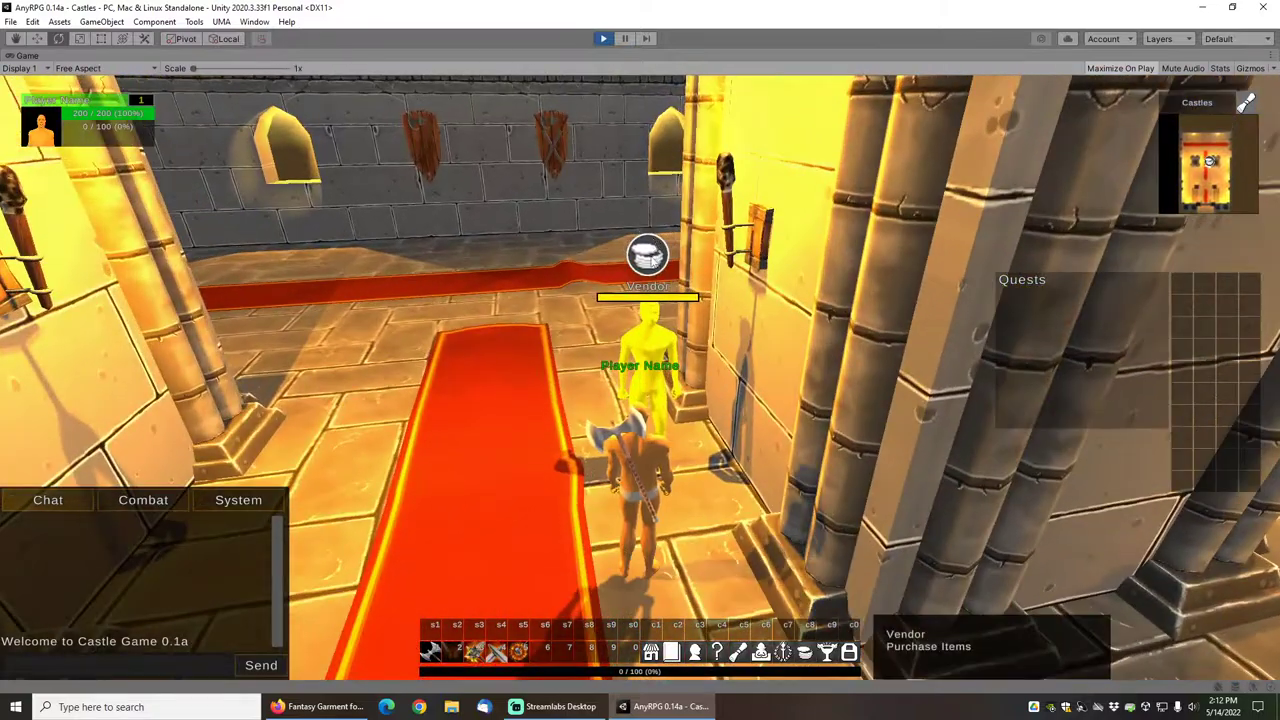
right_click(645, 350)
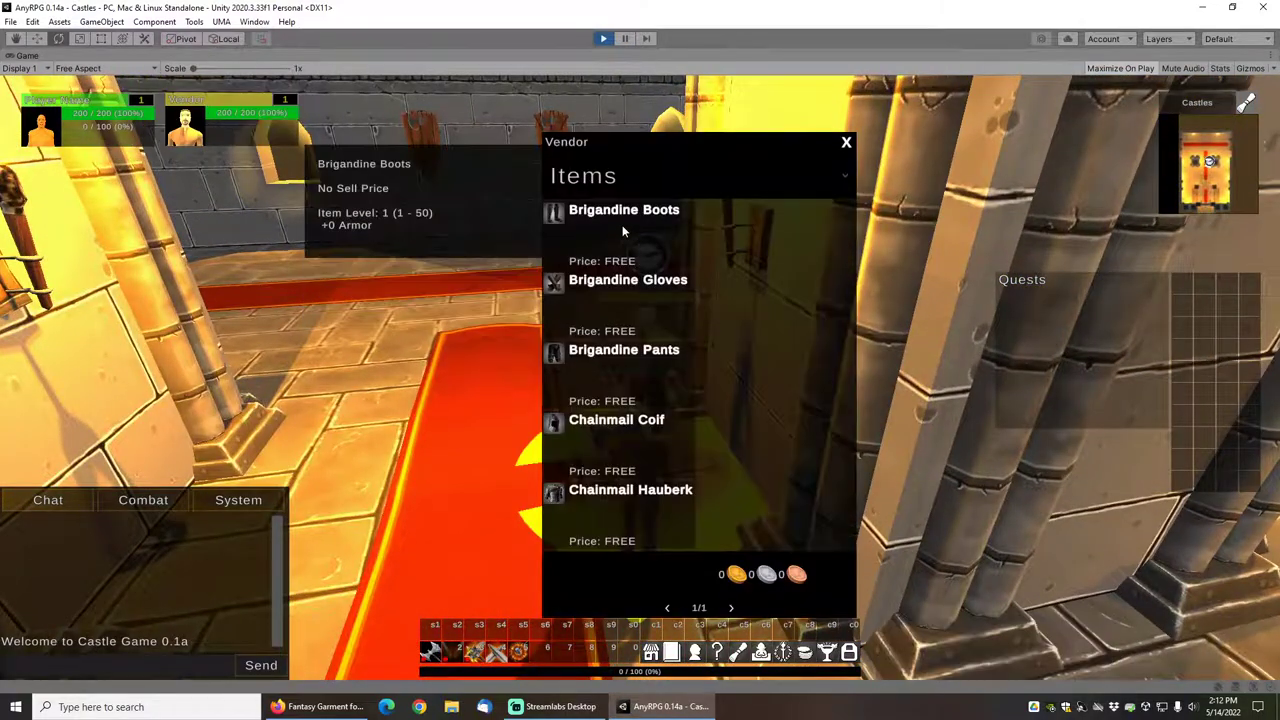
right_click(628, 222)
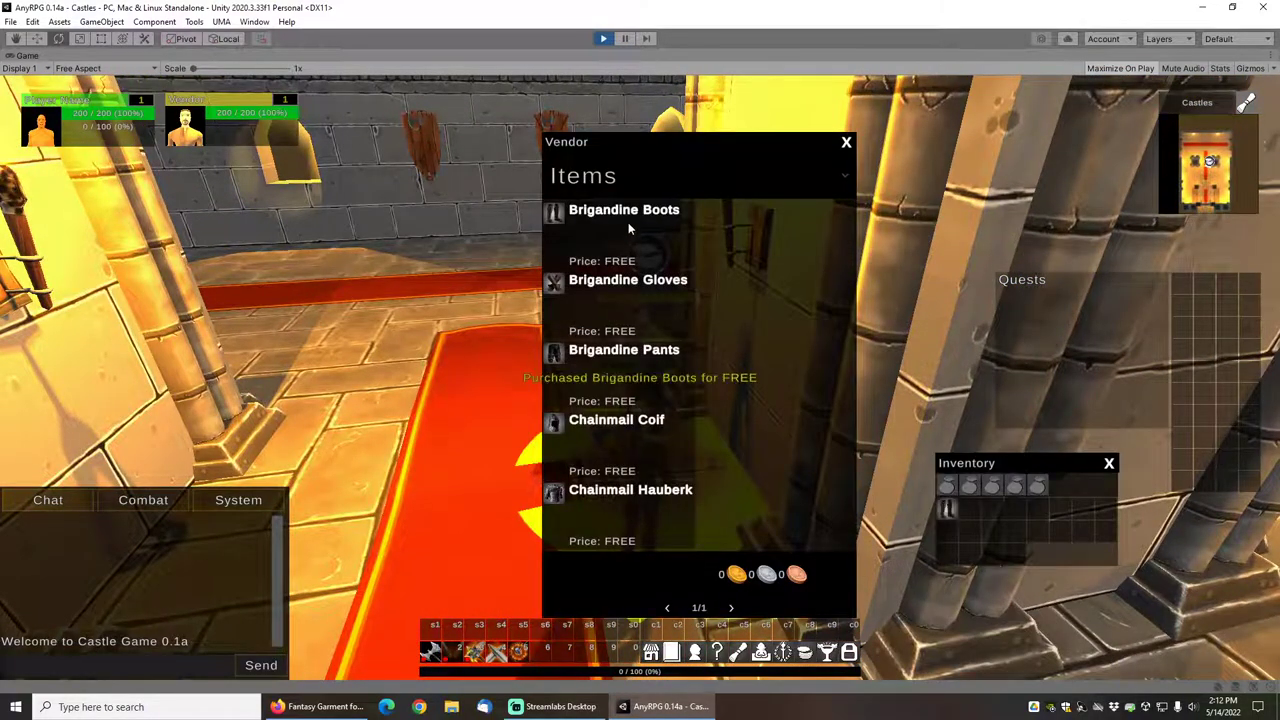
right_click(630, 300)
right_click(634, 372)
right_click(636, 444)
right_click(636, 509)
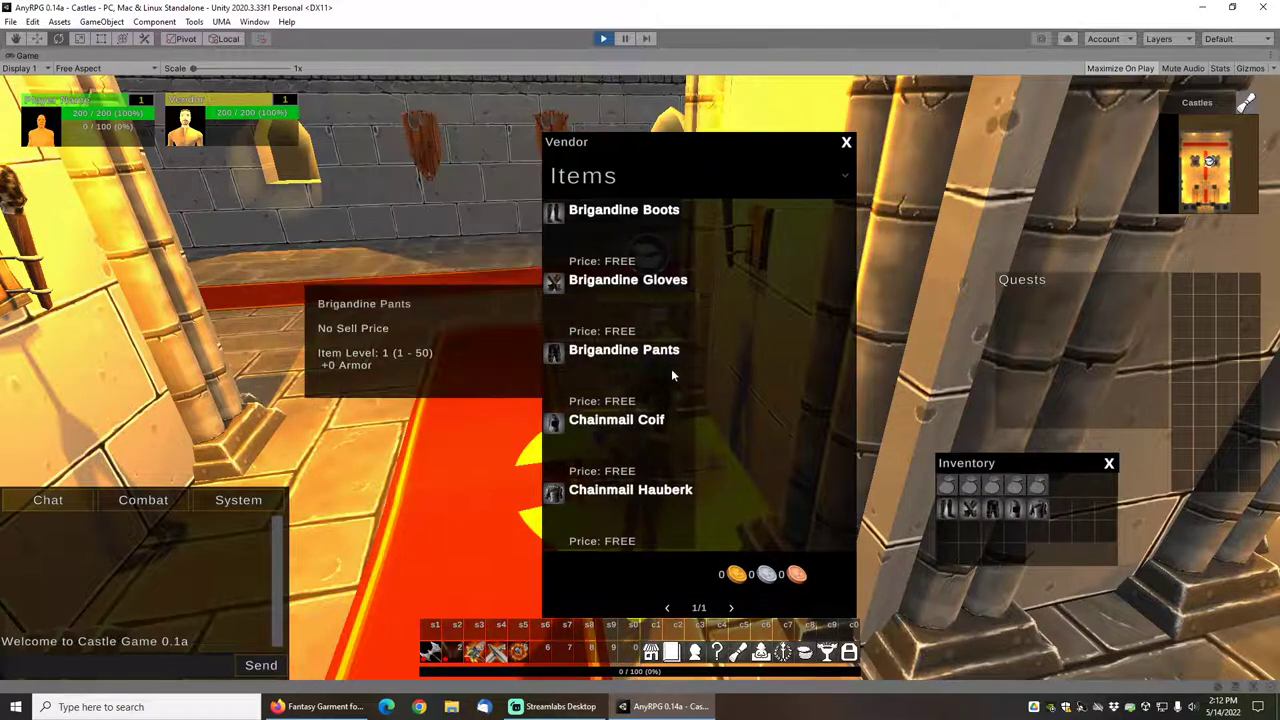
Step: From the inventory bag, equip all five Brigandine and Chainmail armor pieces
key(s)
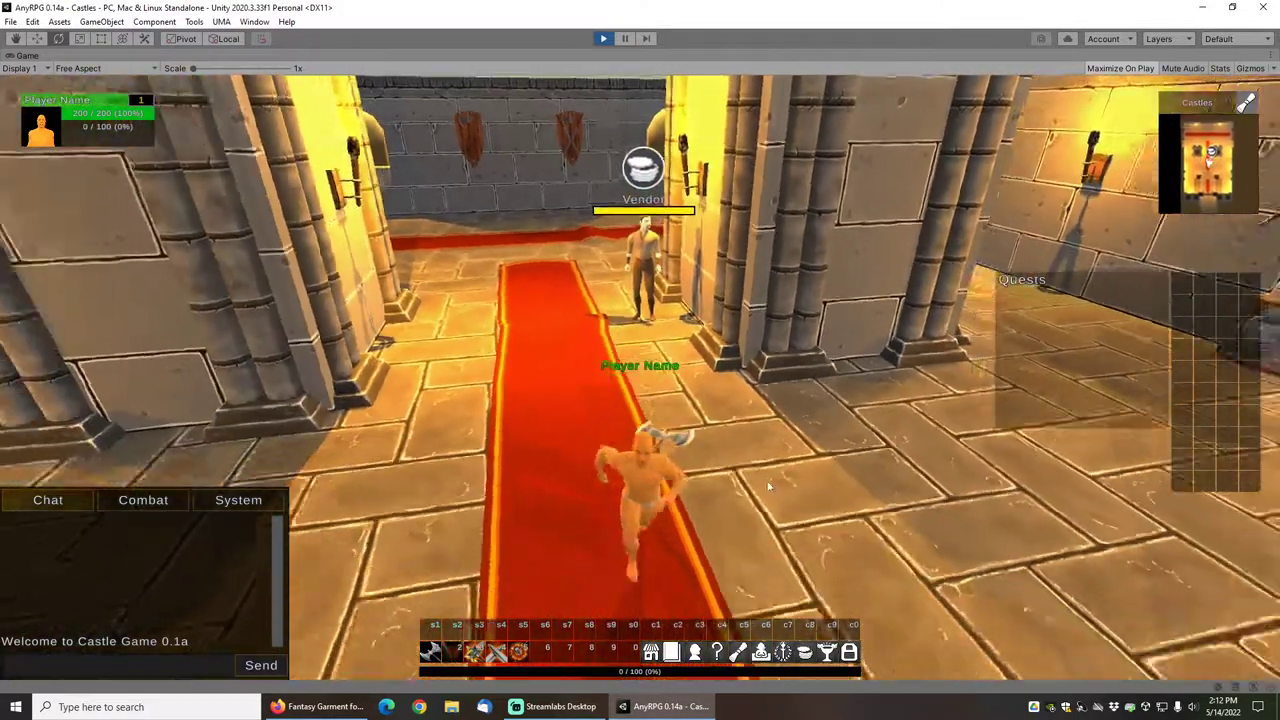
right_drag(769, 487, 791, 474)
key(b)
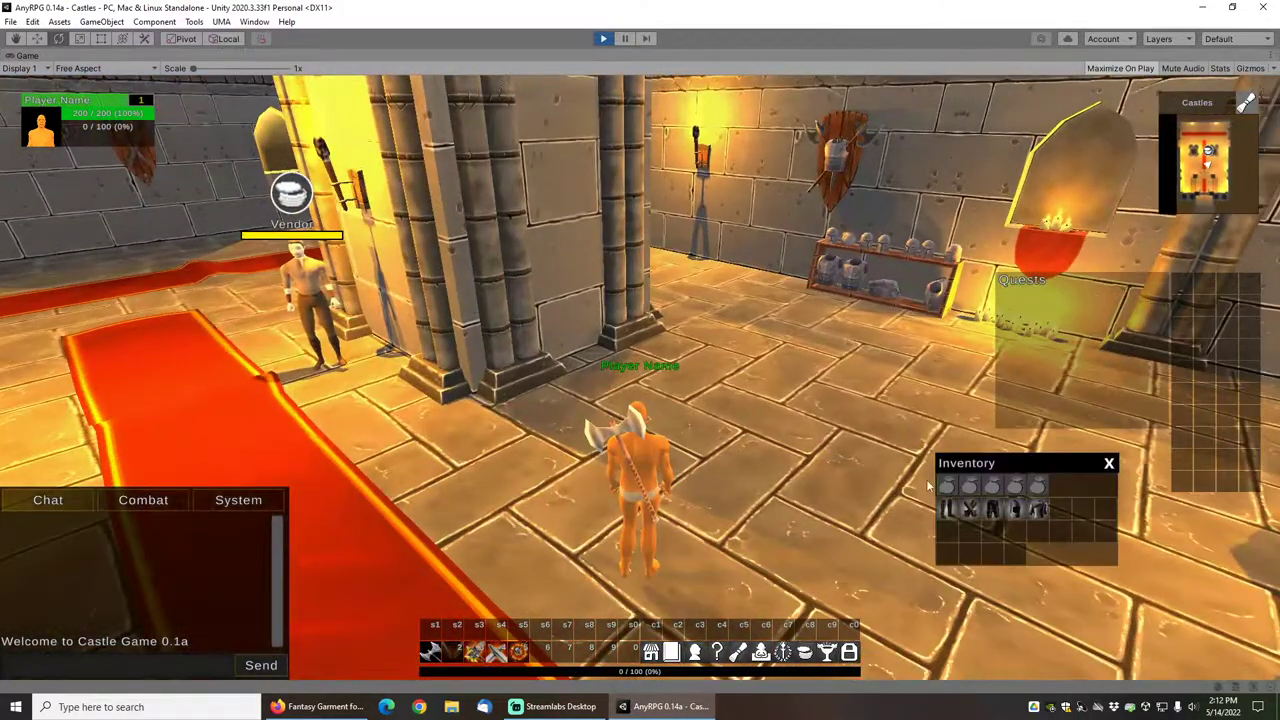
right_click(954, 512)
right_click(972, 511)
right_click(994, 511)
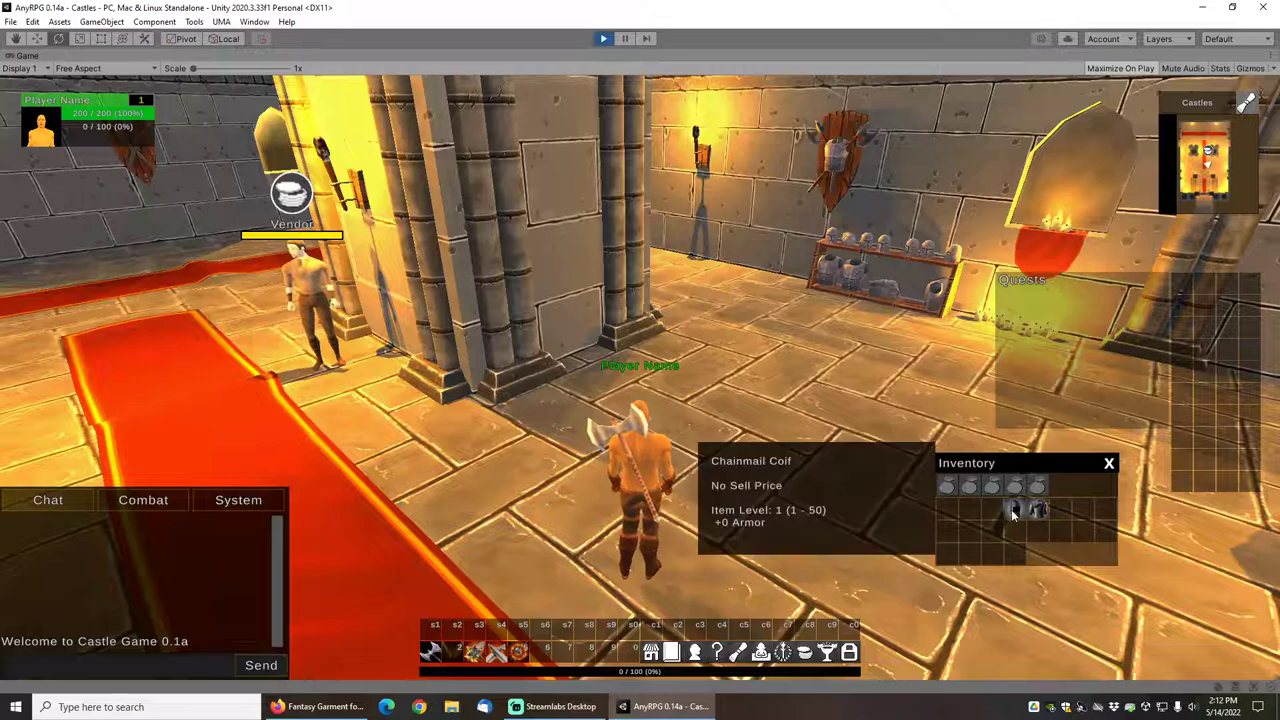
right_click(1013, 510)
right_click(1037, 510)
Step: Look around the armored Warrior and check its stats on the character sheet, then close the windows
right_drag(705, 394, 762, 408)
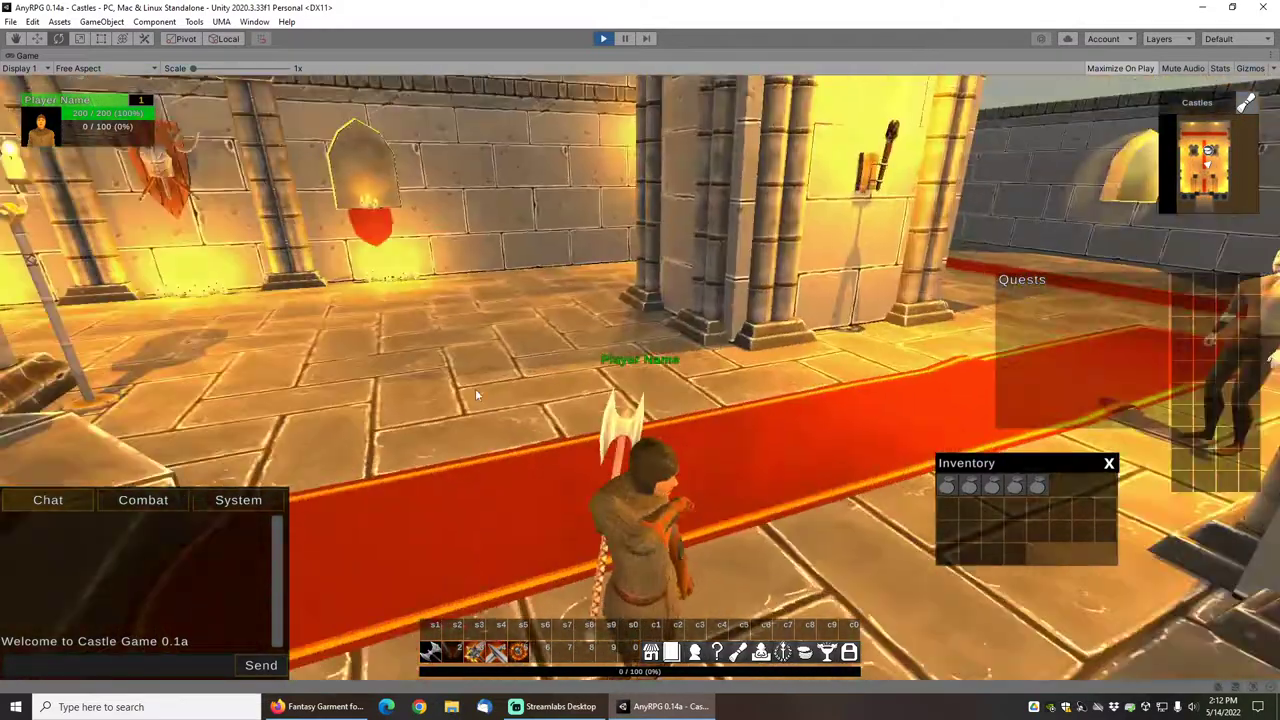
key(a)
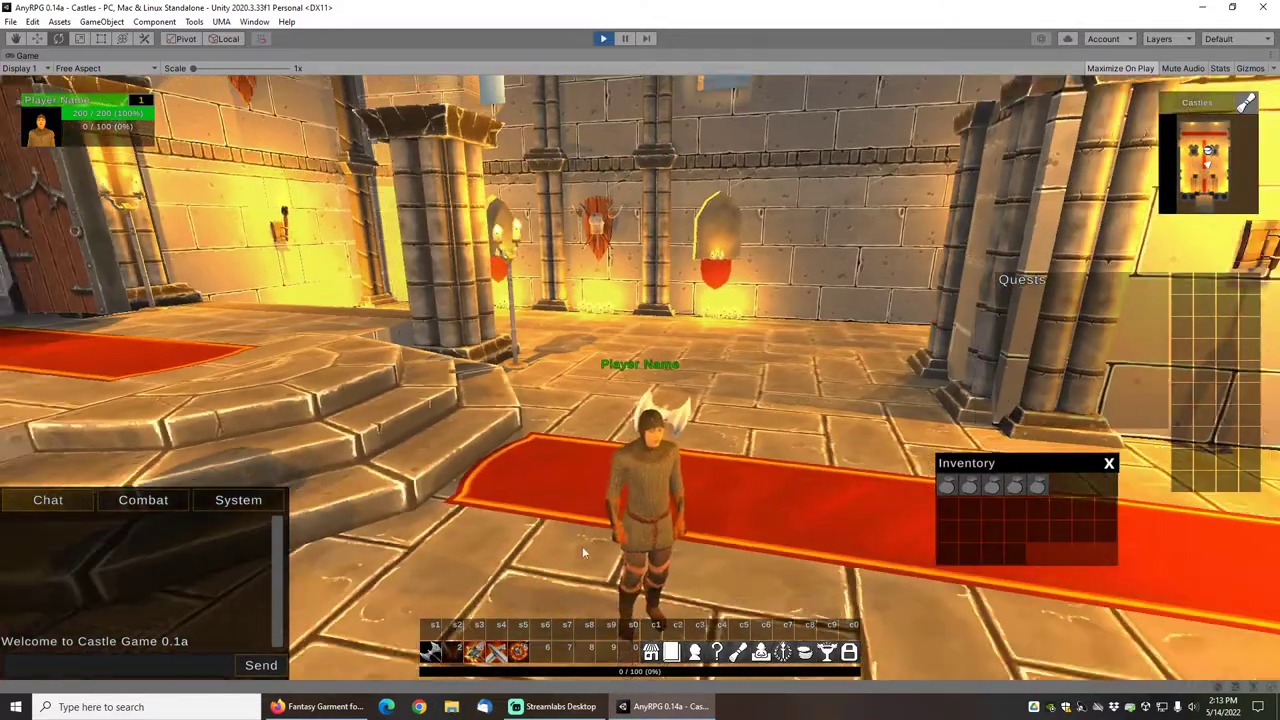
key(a)
key(d)
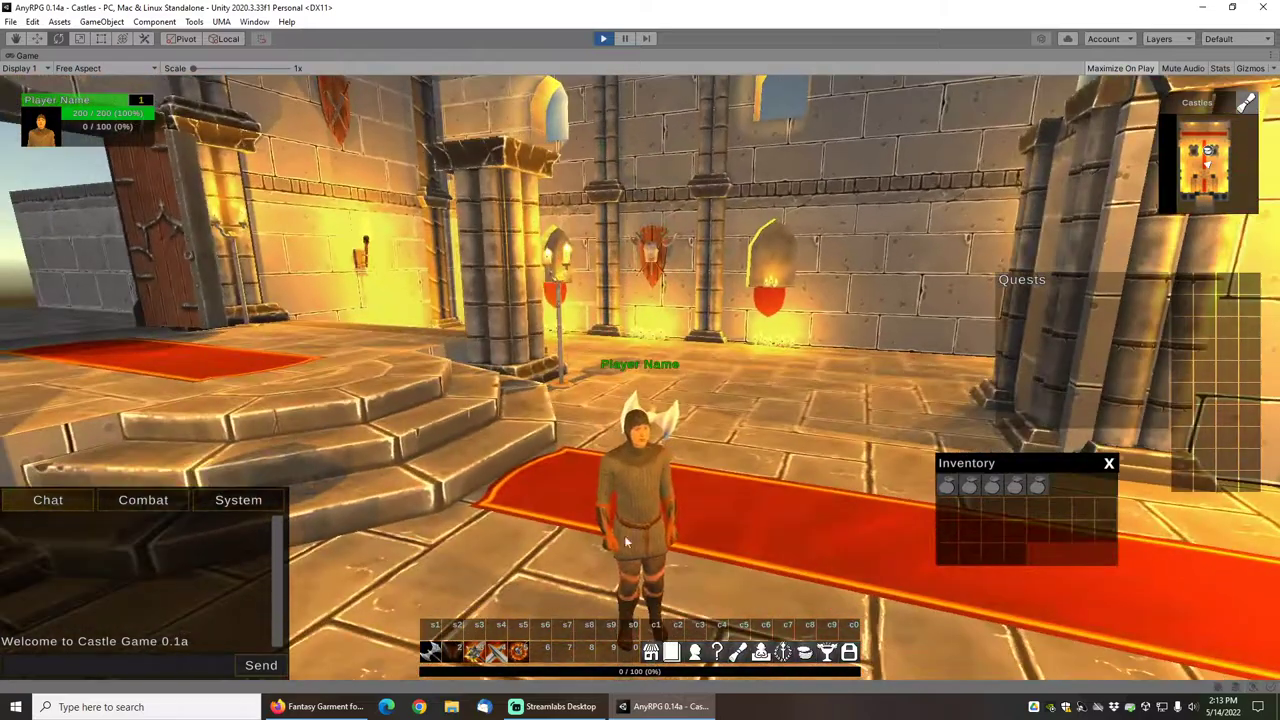
key(c)
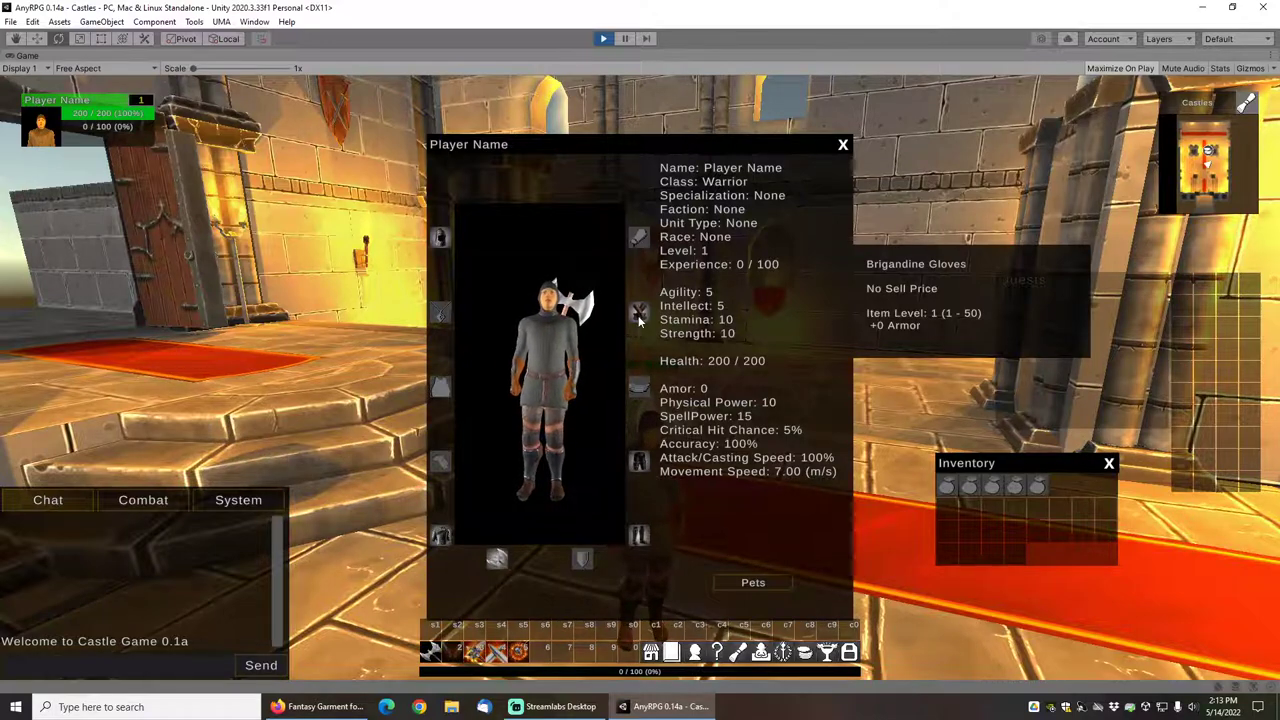
click(842, 146)
click(1108, 463)
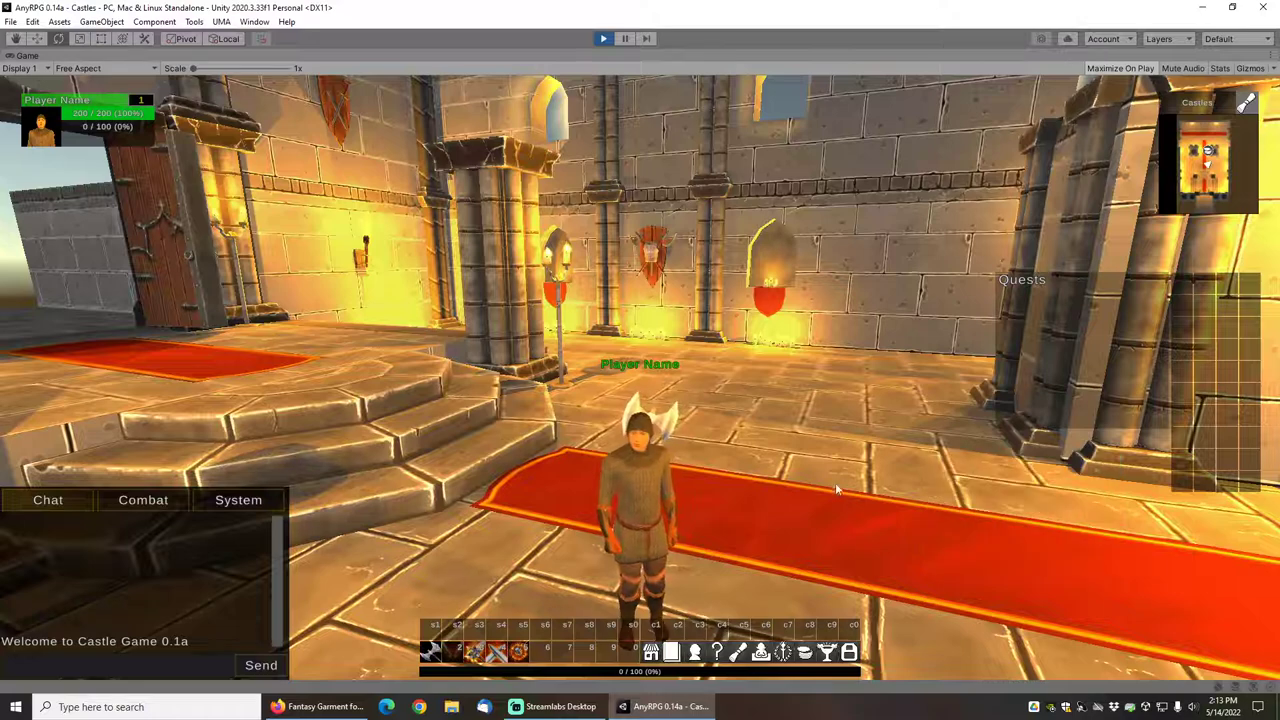
drag(812, 499, 806, 500)
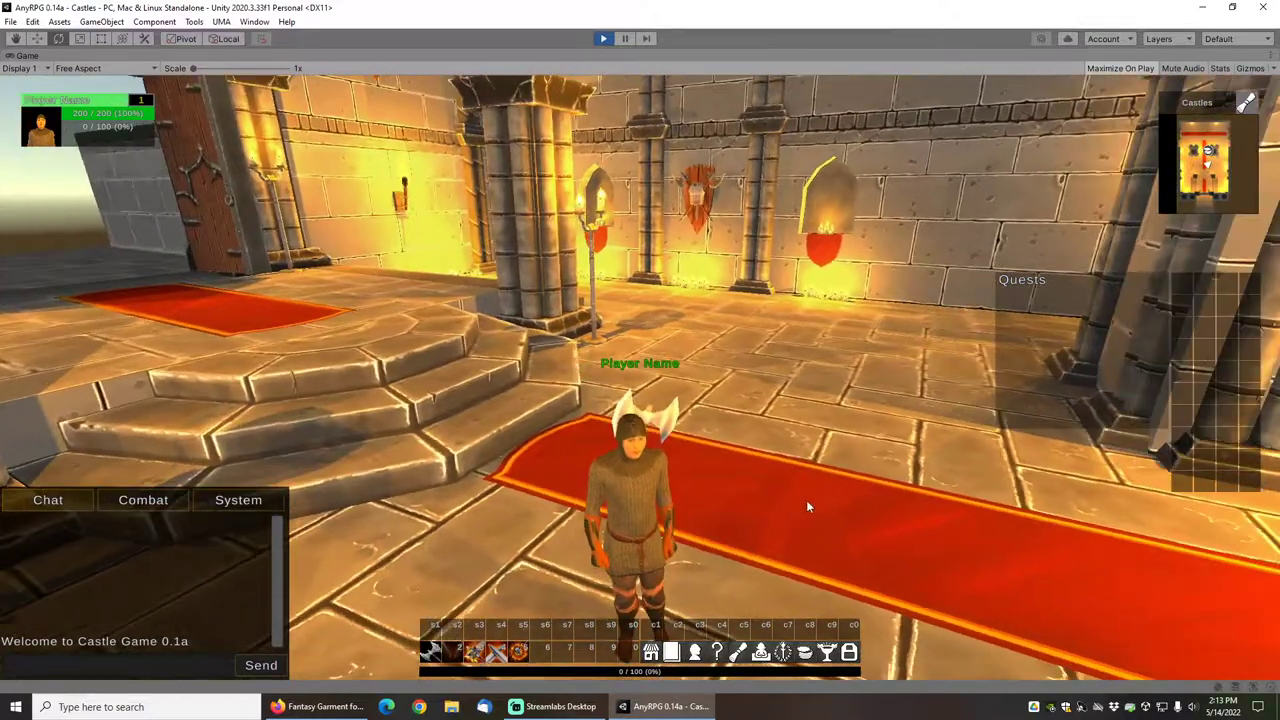
Step: Stop play mode and open Resources/CastleGame/ArmorClass showing Cloth, Leather and Plate armor classes
click(603, 38)
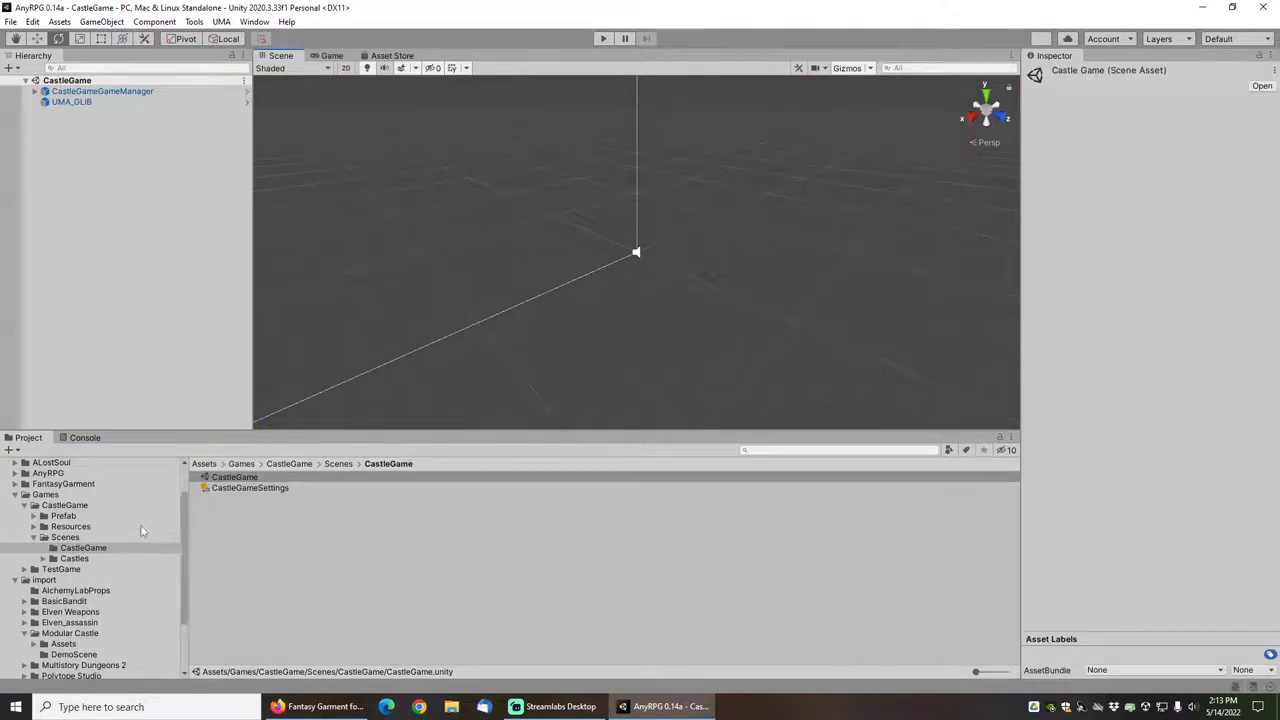
click(33, 537)
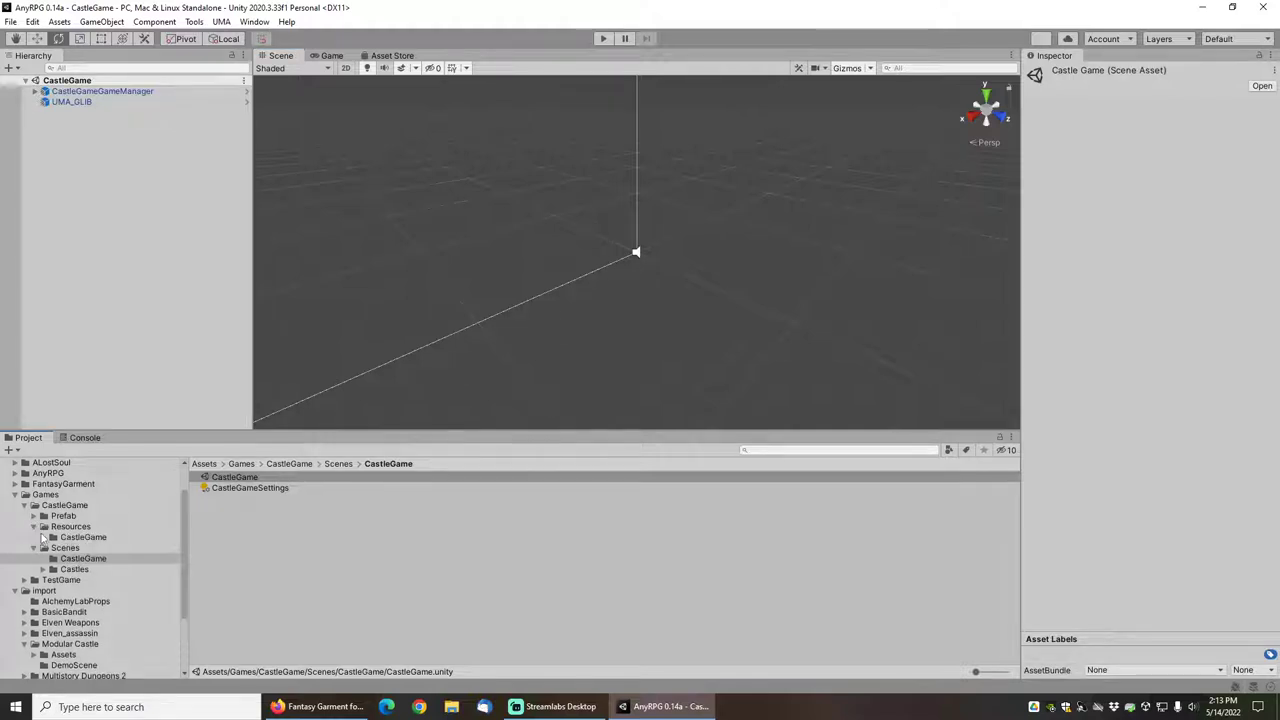
click(34, 526)
scroll(57, 563, down, 1)
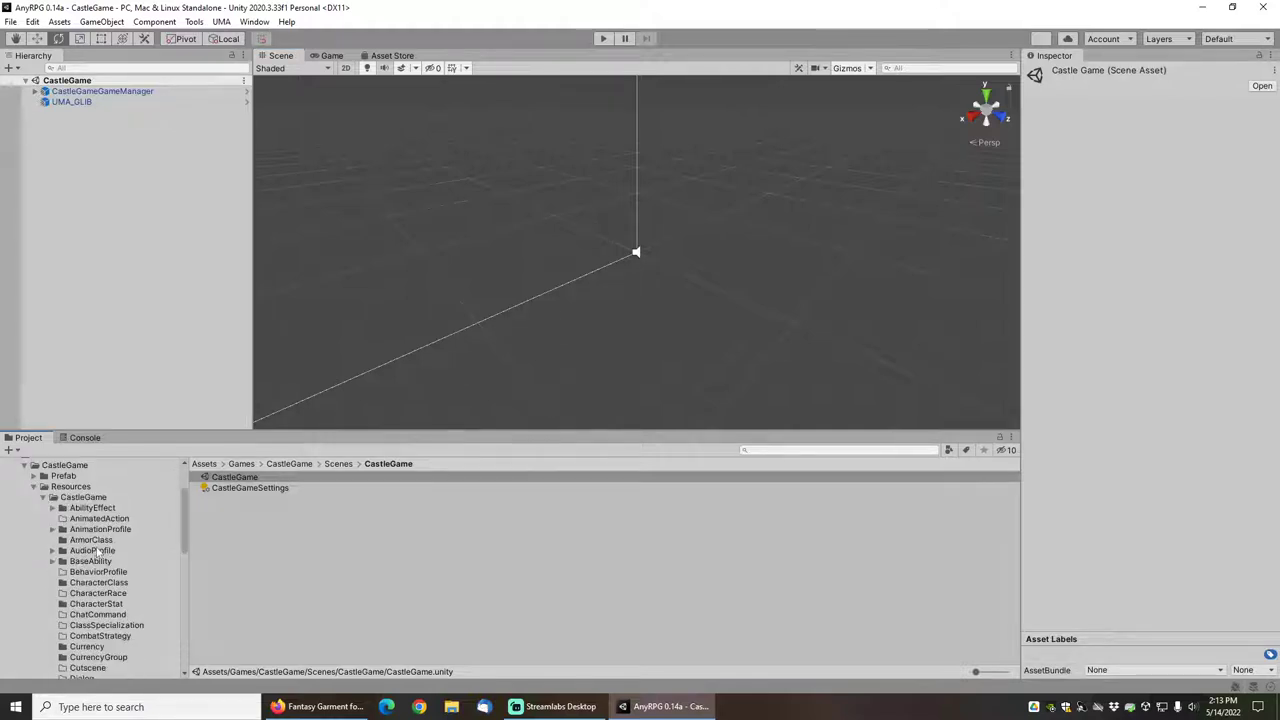
click(90, 541)
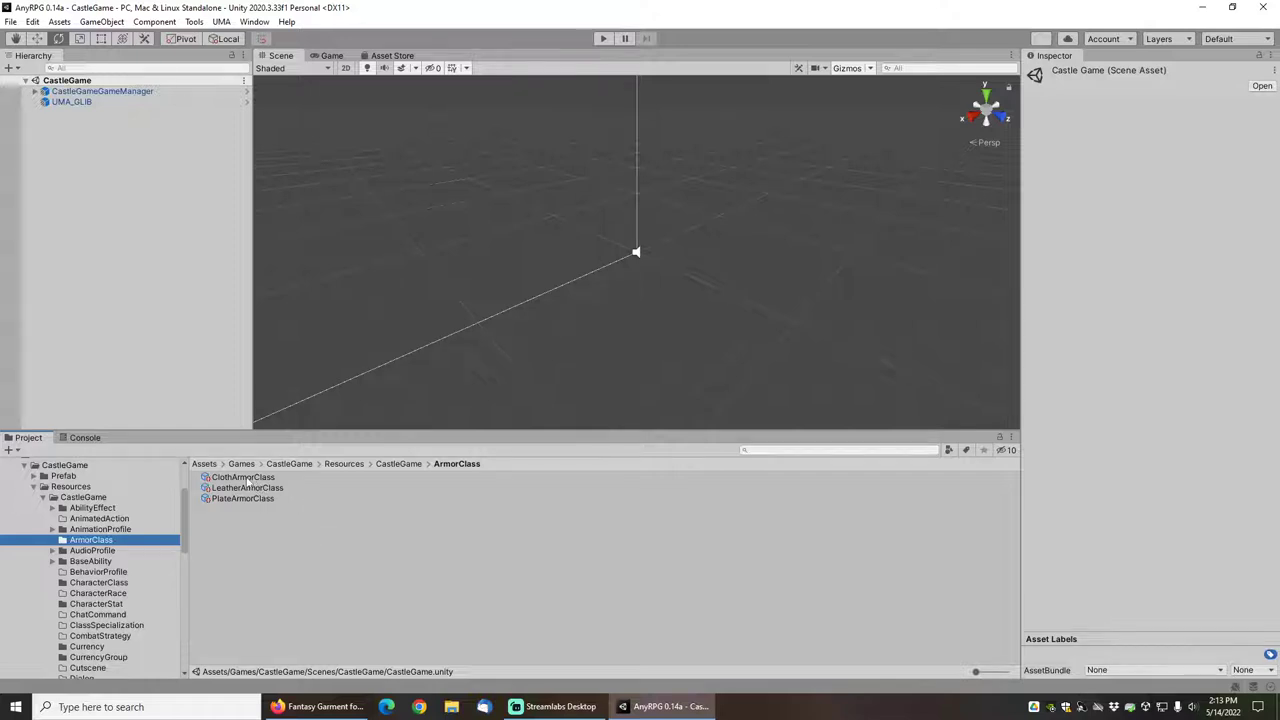
Step: Create a new ArmorClass asset named BrigandineArmorClass in the ArmorClass folder
right_click(227, 526)
mouse_move(310, 142)
mouse_move(578, 132)
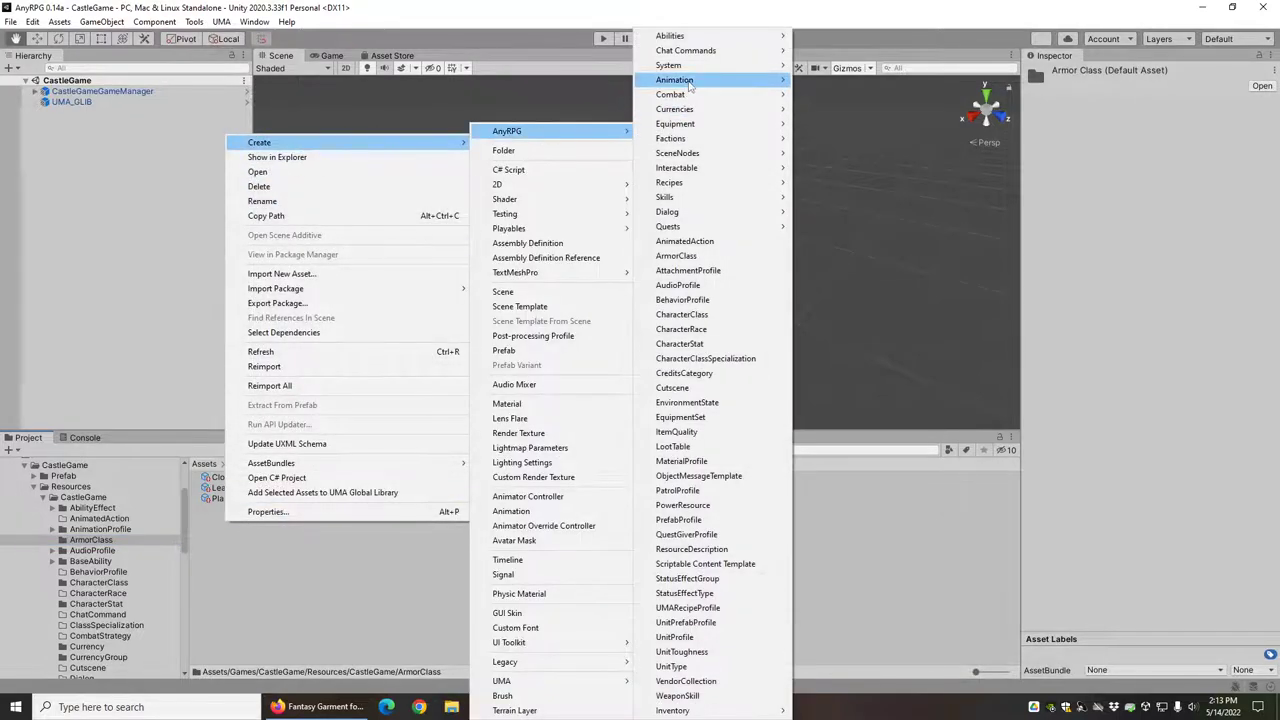
click(688, 256)
text(B)
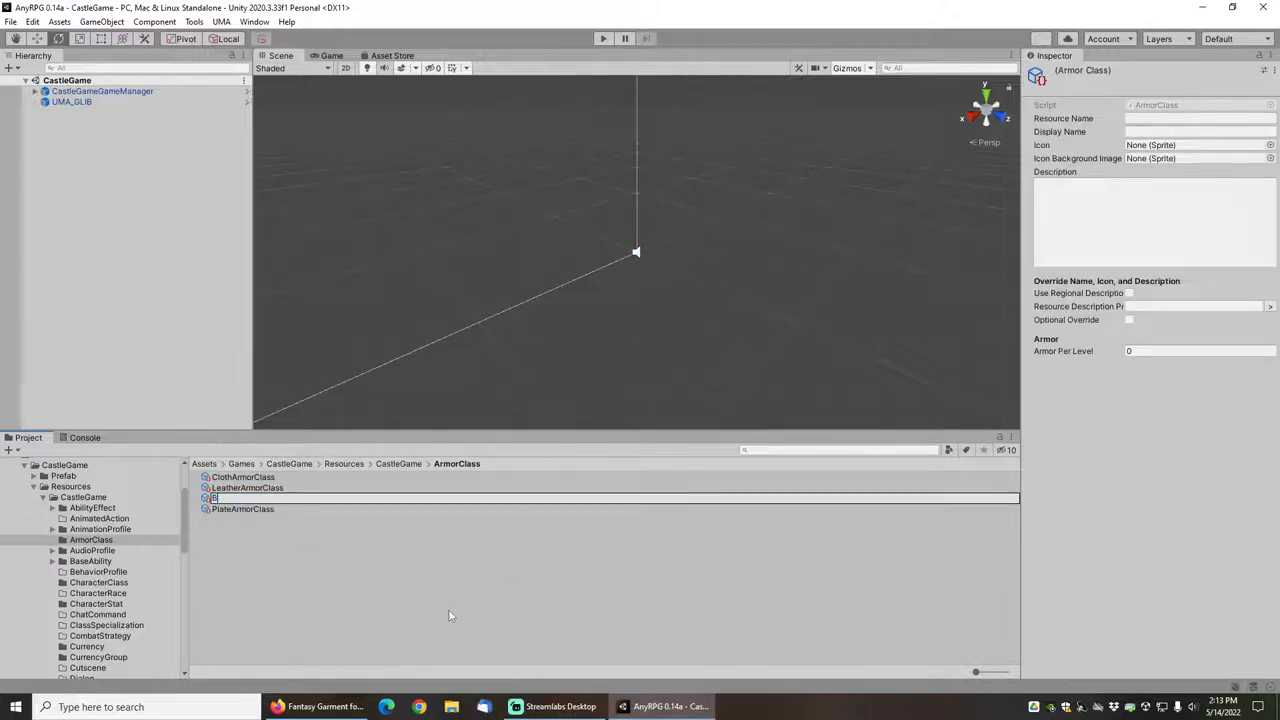
text(rigandineArmorClass)
key(Return)
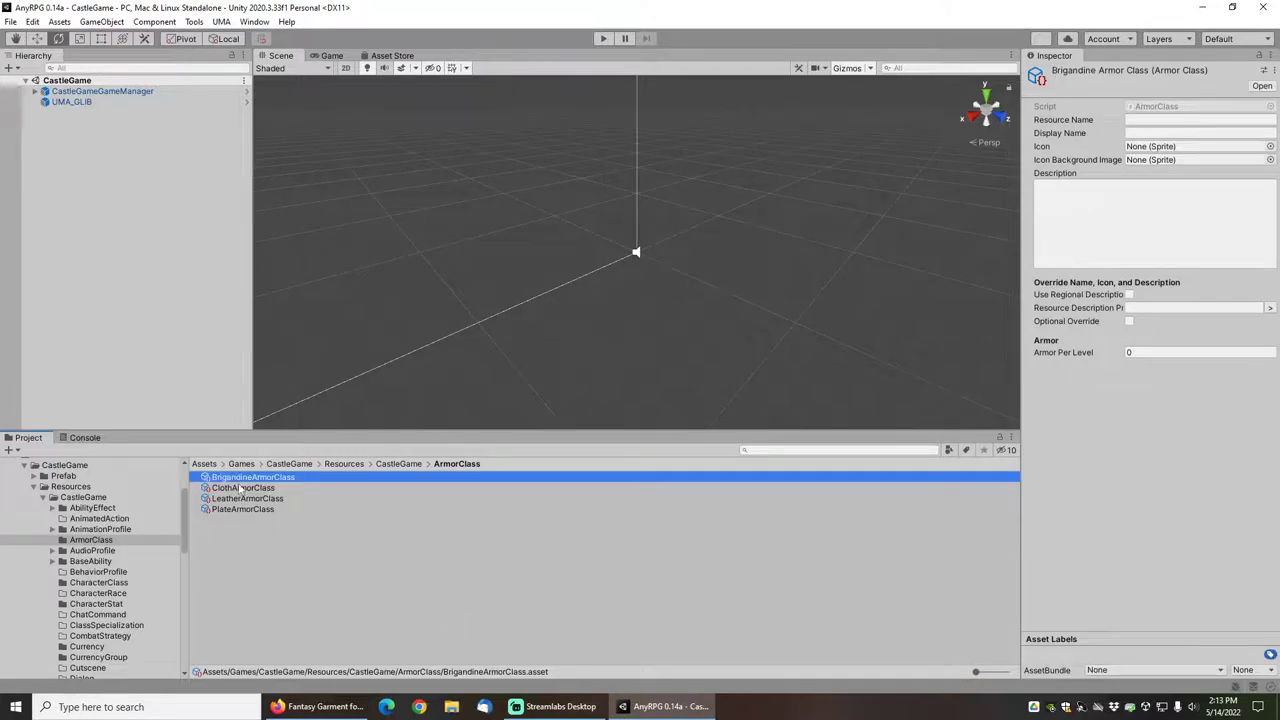
Step: Set its Resource Name to Brigandine and Armor Per Level to 10
click(1137, 121)
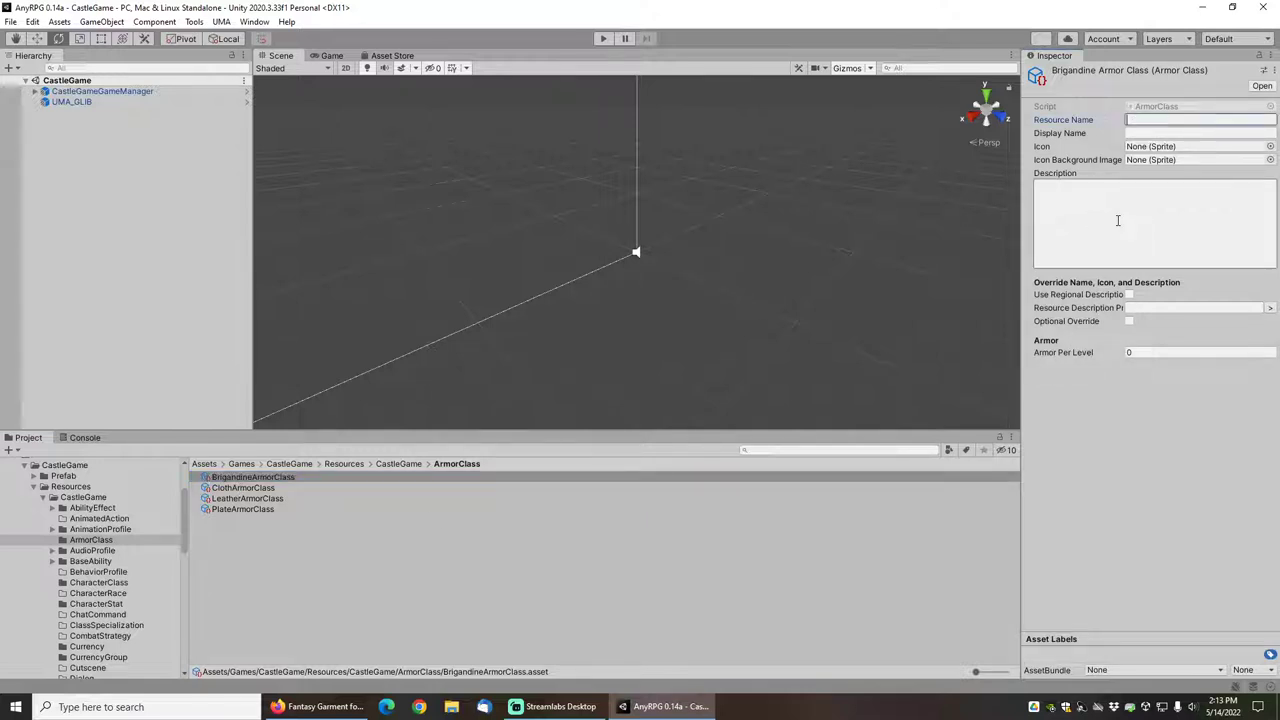
text(Brigandine)
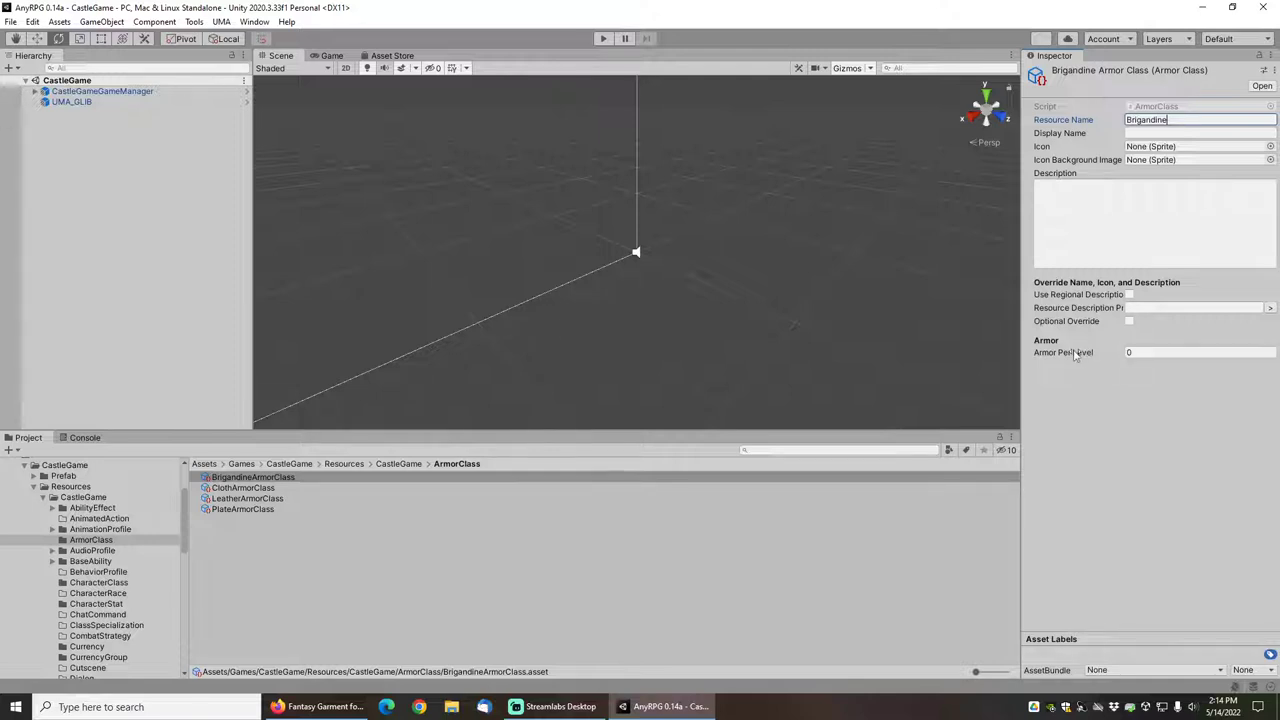
key(Return)
click(1135, 352)
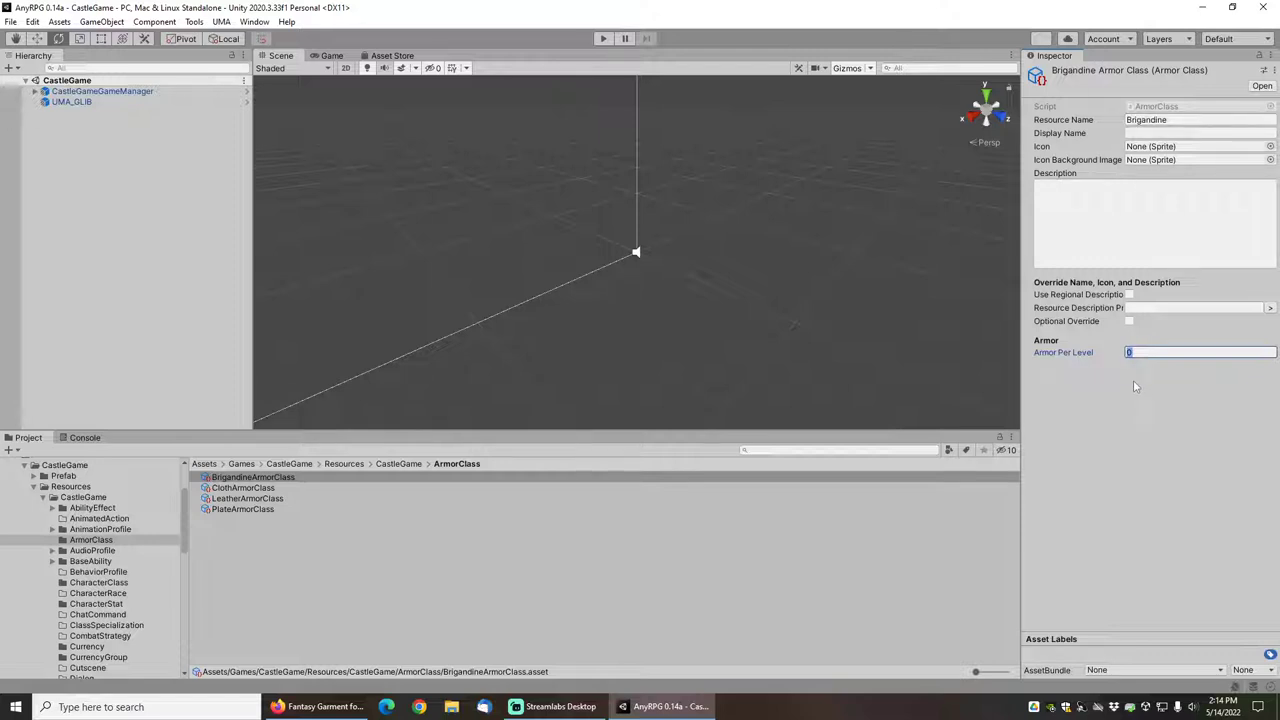
text(1)
text(8)
key(BackSpace)
text(10)
Step: Create another ArmorClass asset and set its Resource Name to Chainmail
right_click(240, 566)
mouse_move(414, 176)
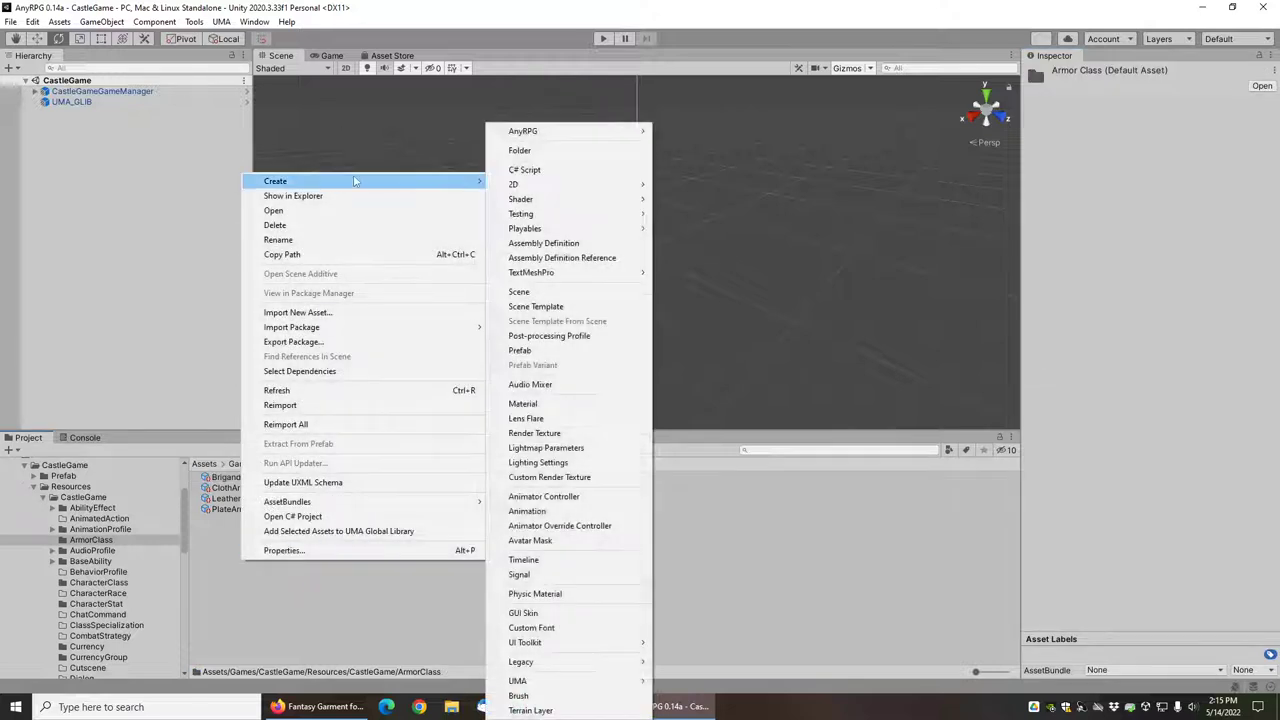
mouse_move(548, 131)
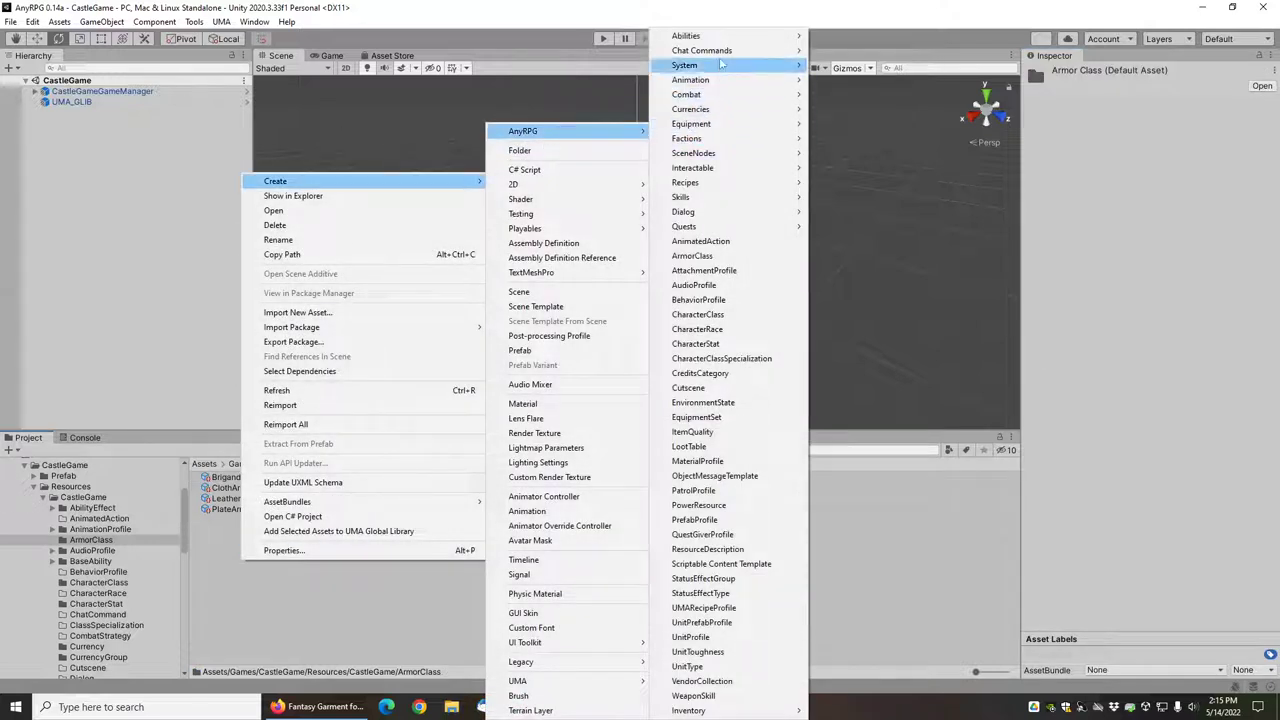
mouse_move(715, 40)
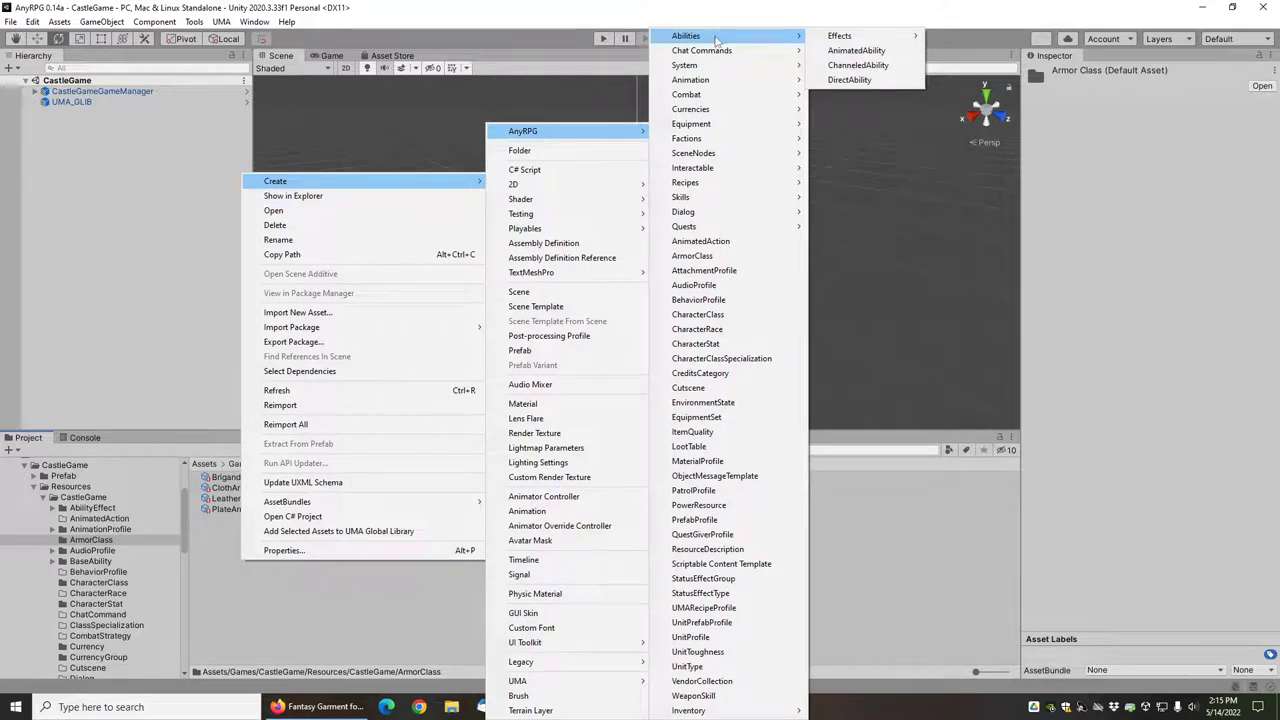
click(700, 256)
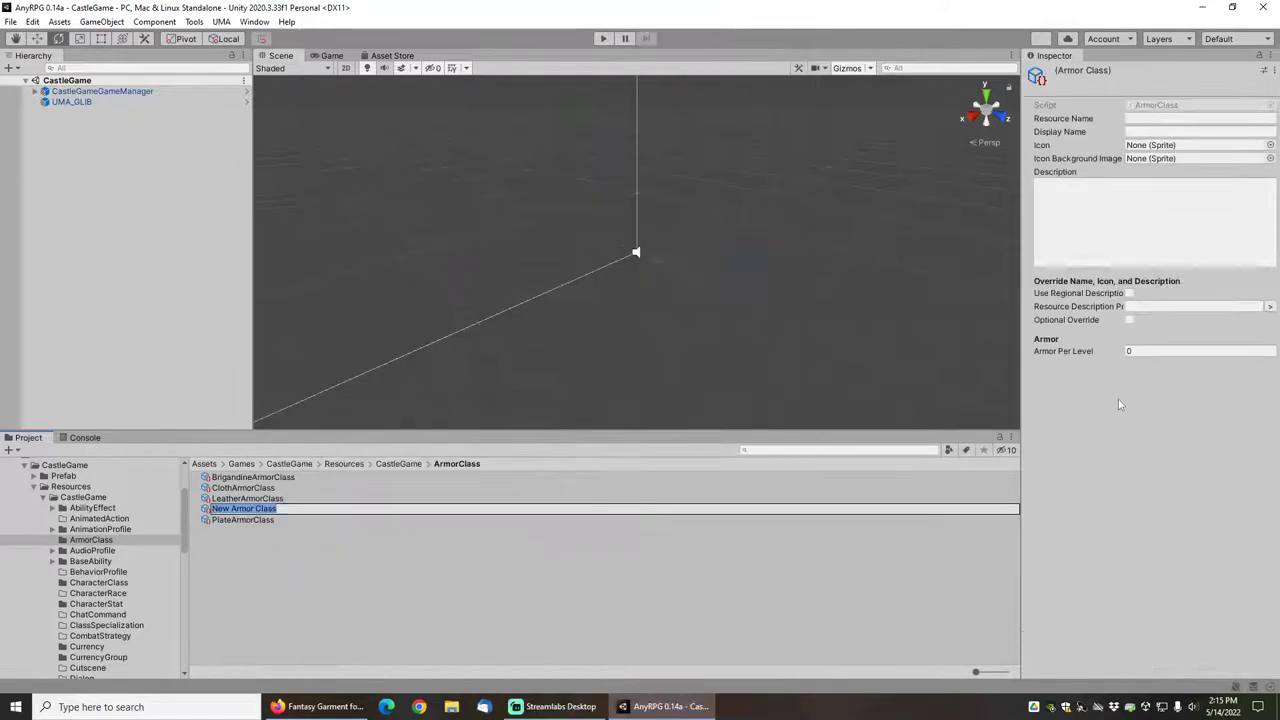
click(1137, 118)
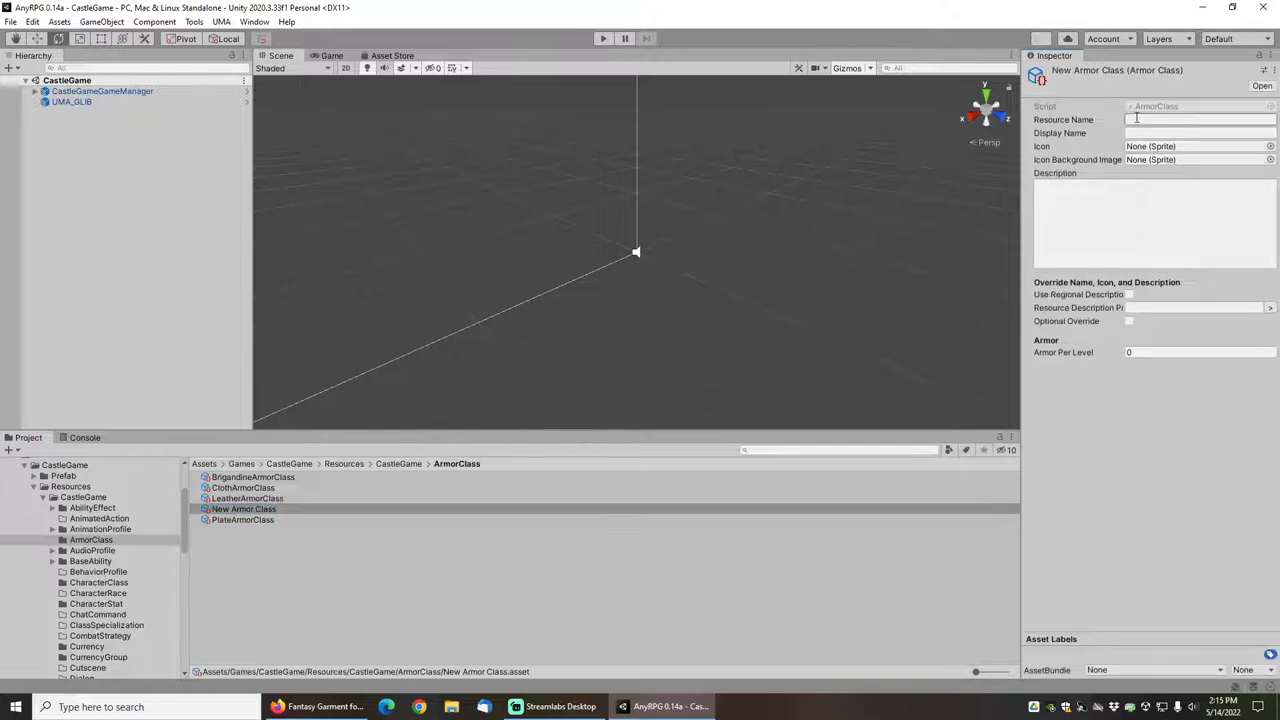
click(1137, 118)
text(Chainmail)
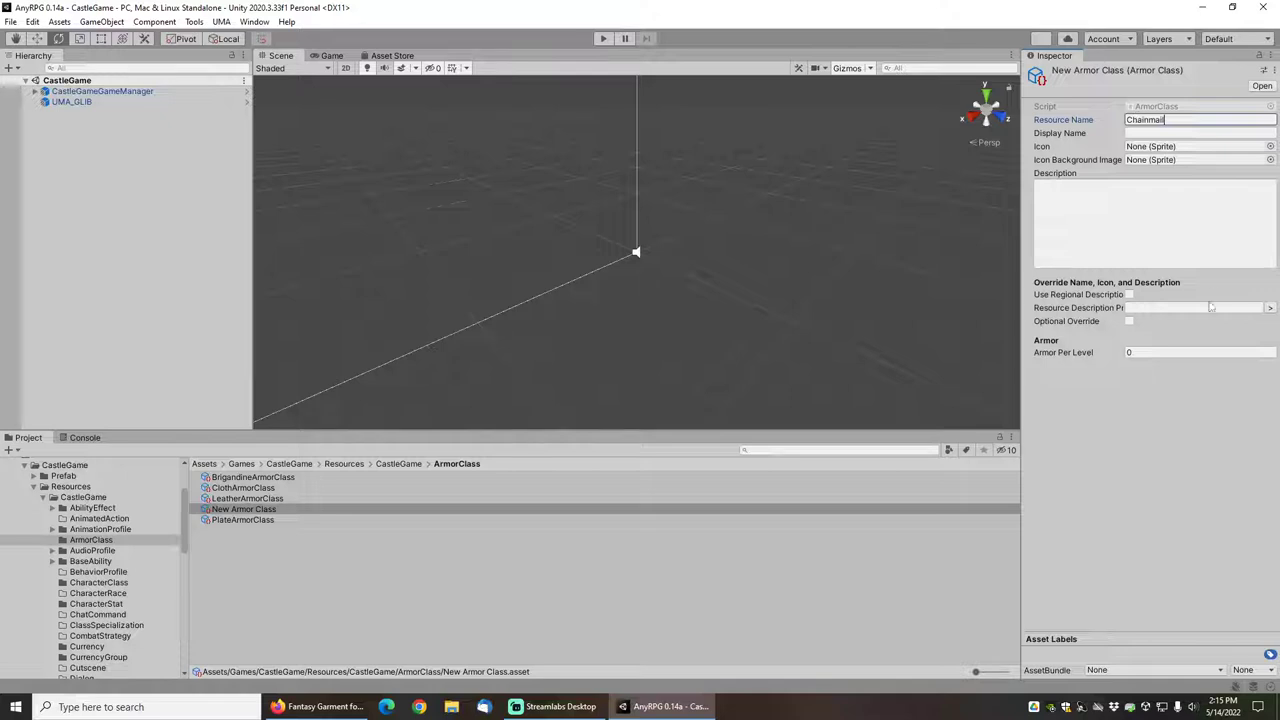
Step: Set Armor Per Level to 20 and rename the asset ChainmailArmorClass
click(1148, 352)
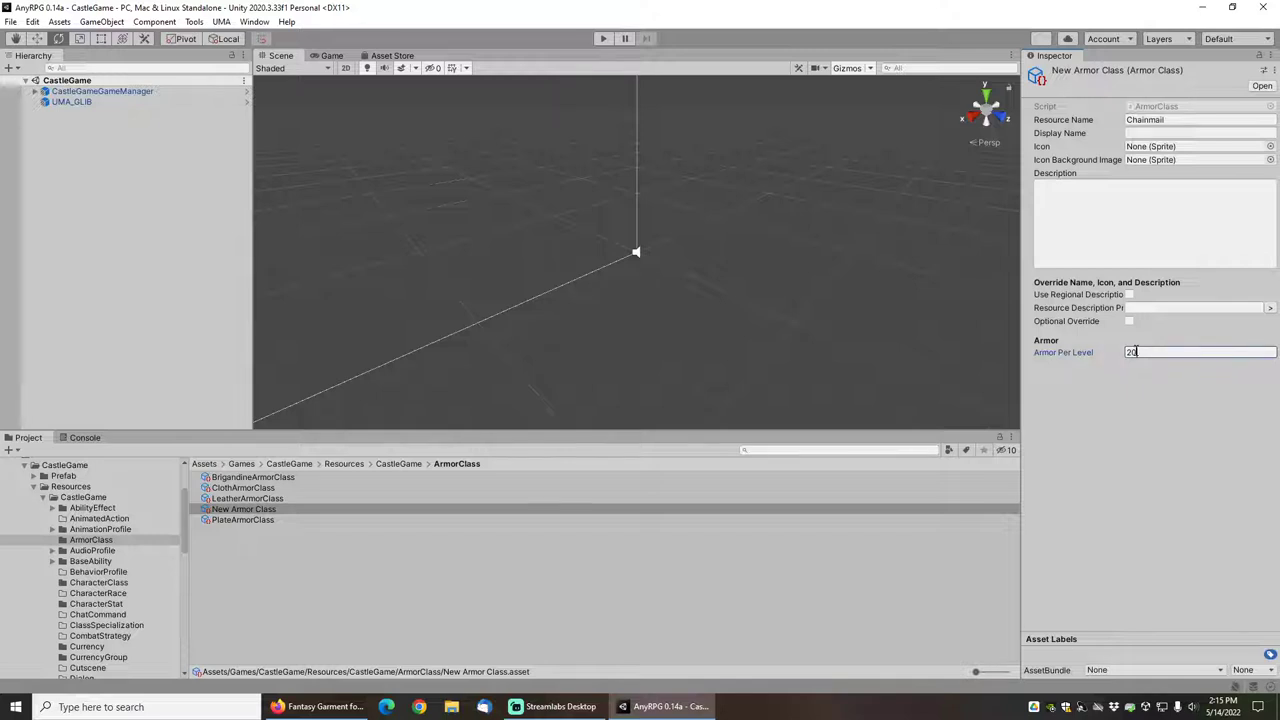
click(246, 511)
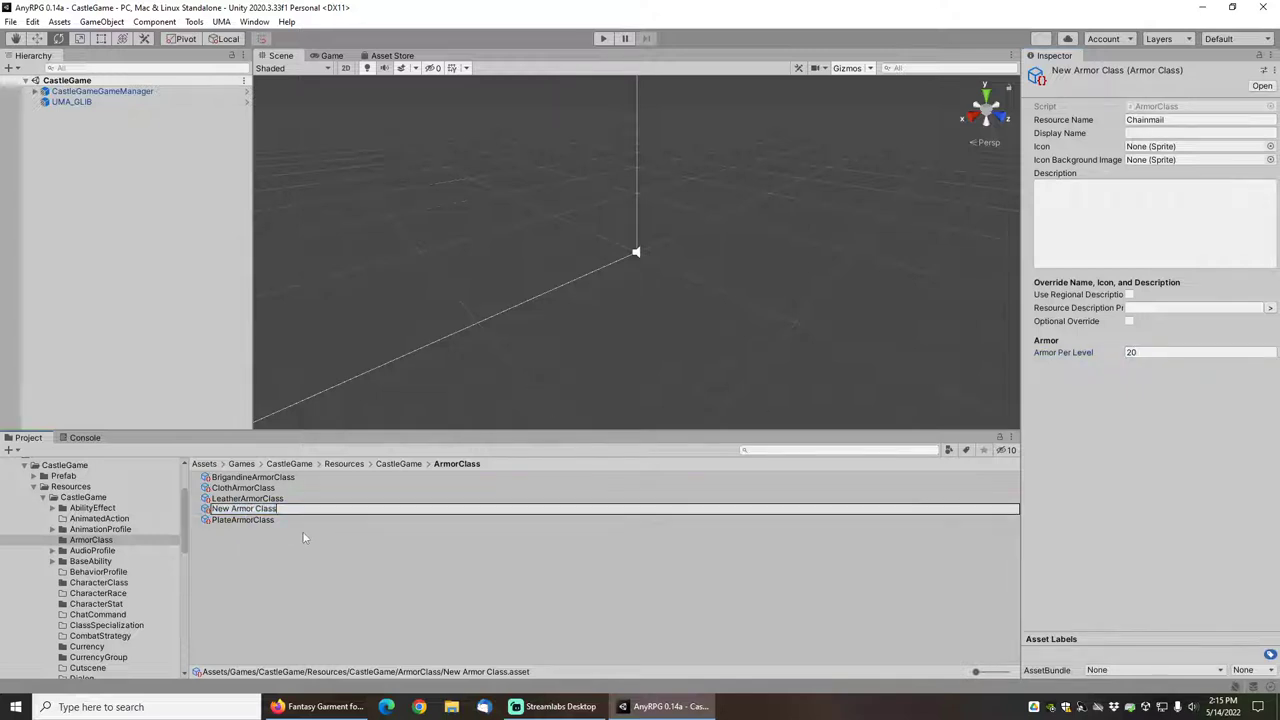
key(shift+Right)
key(shift+Right)
key(shift+Right)
text(Chainmail)
key(Return)
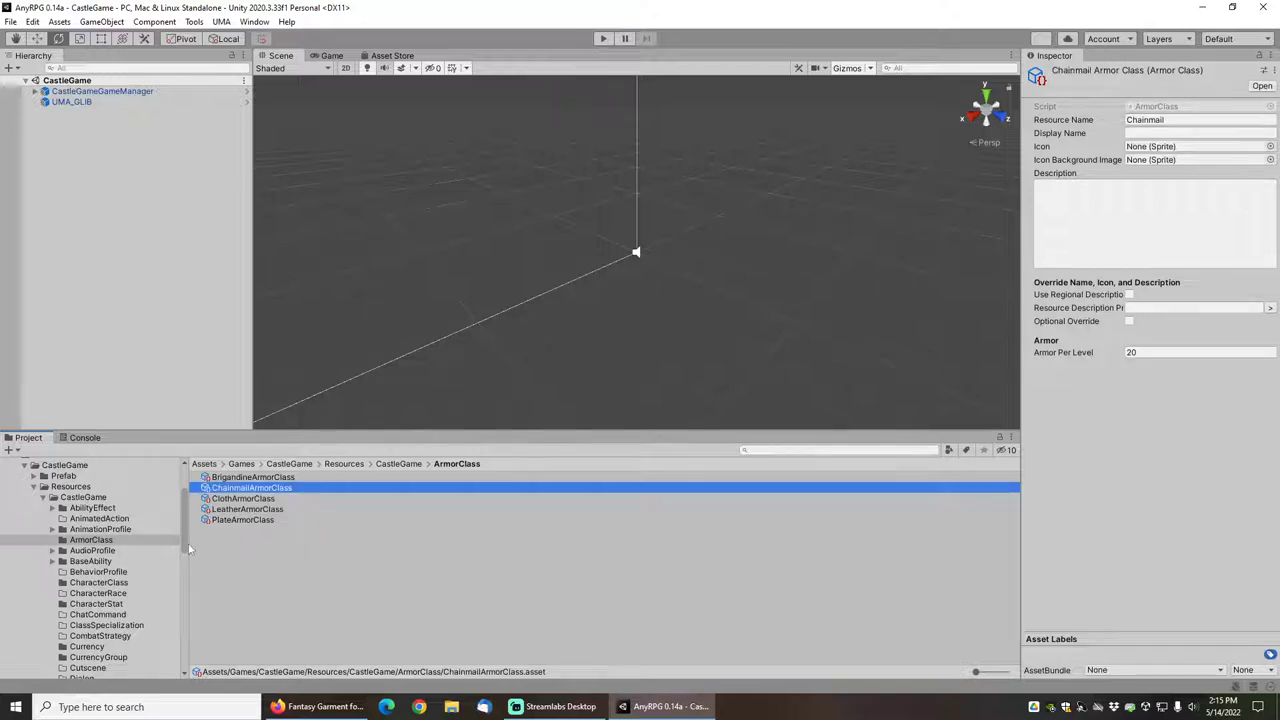
Step: Set the Brigandine boots, gloves and pants items to require the Brigandine armor class
scroll(101, 566, down, 5)
scroll(101, 566, down, 1)
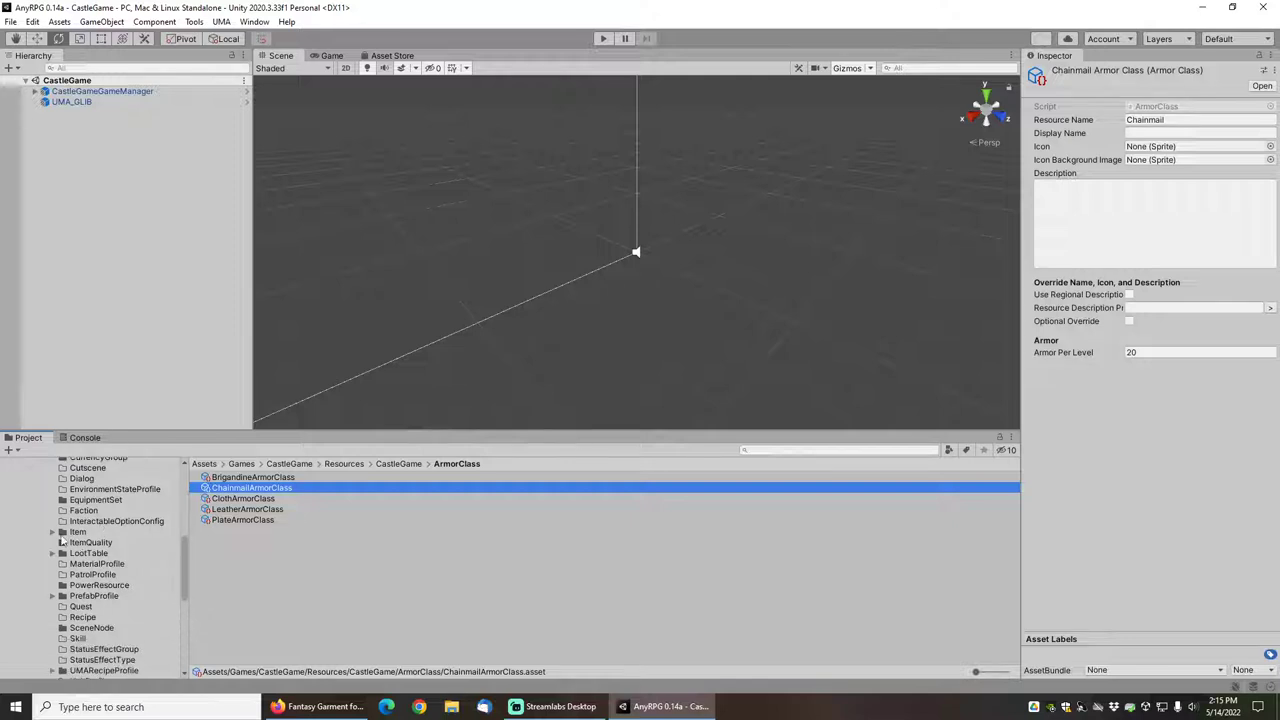
click(53, 532)
click(62, 542)
click(99, 553)
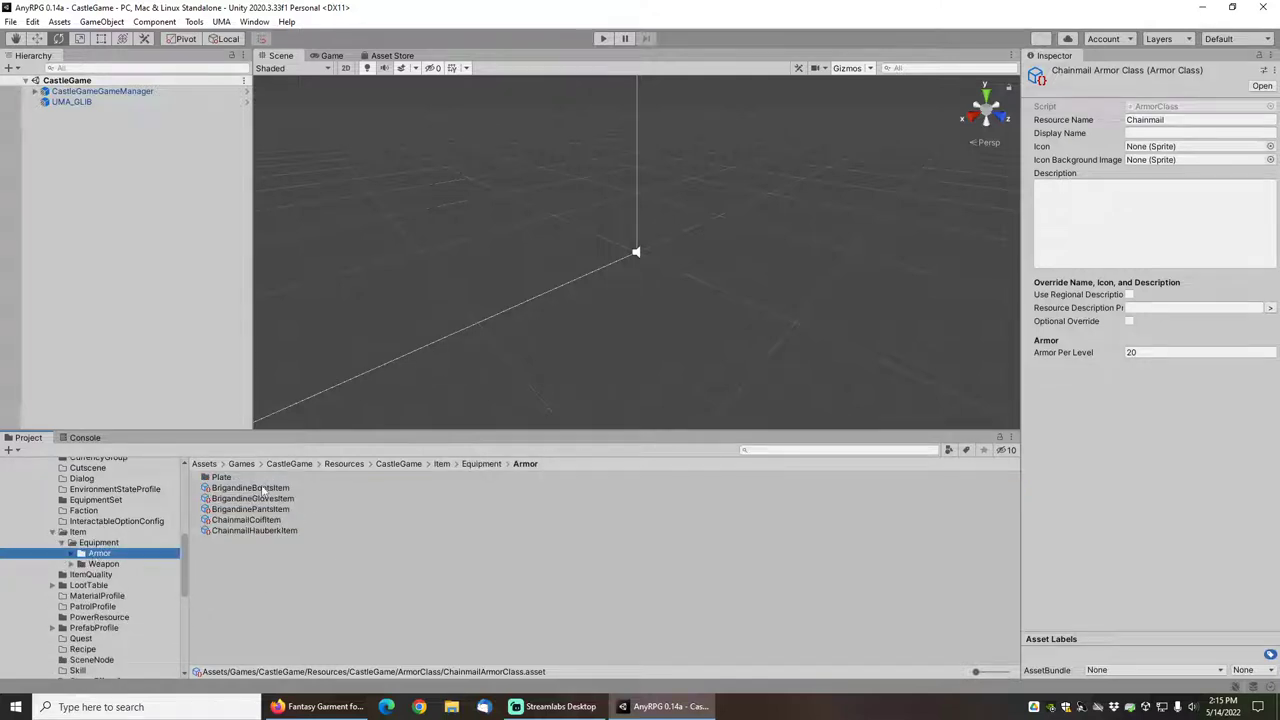
click(262, 488)
shift+click(261, 509)
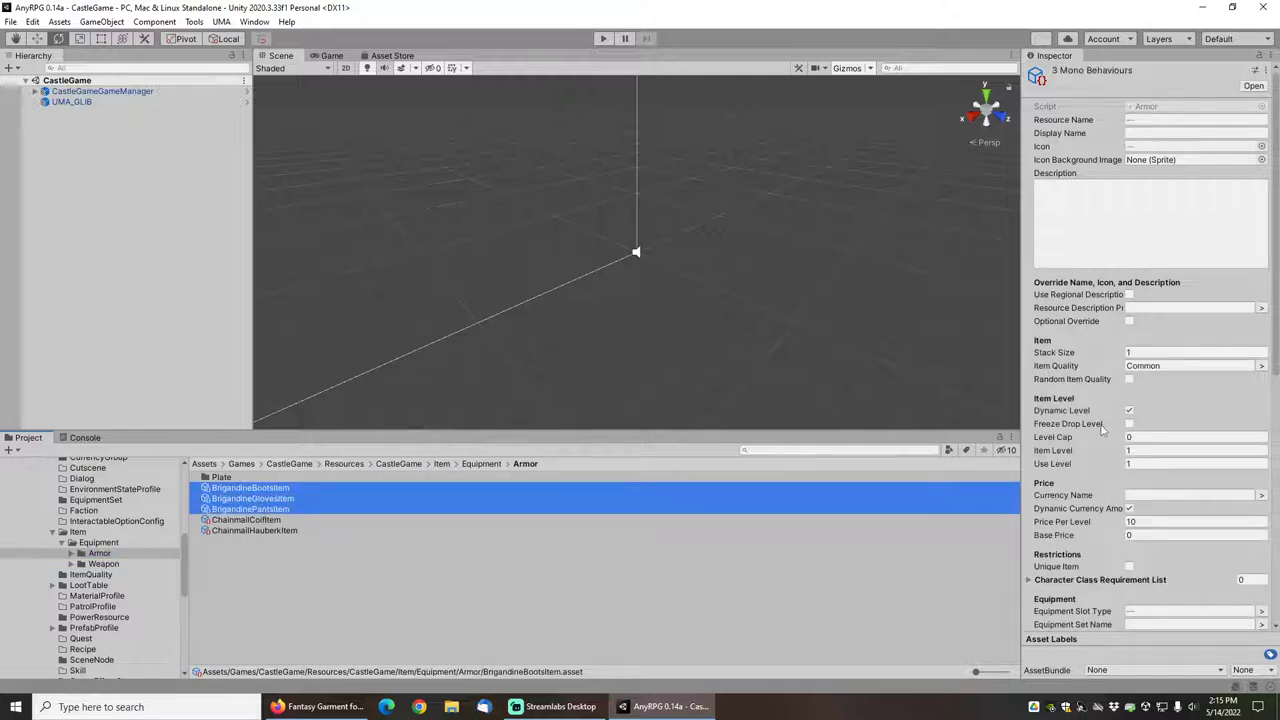
scroll(1103, 428, down, 4)
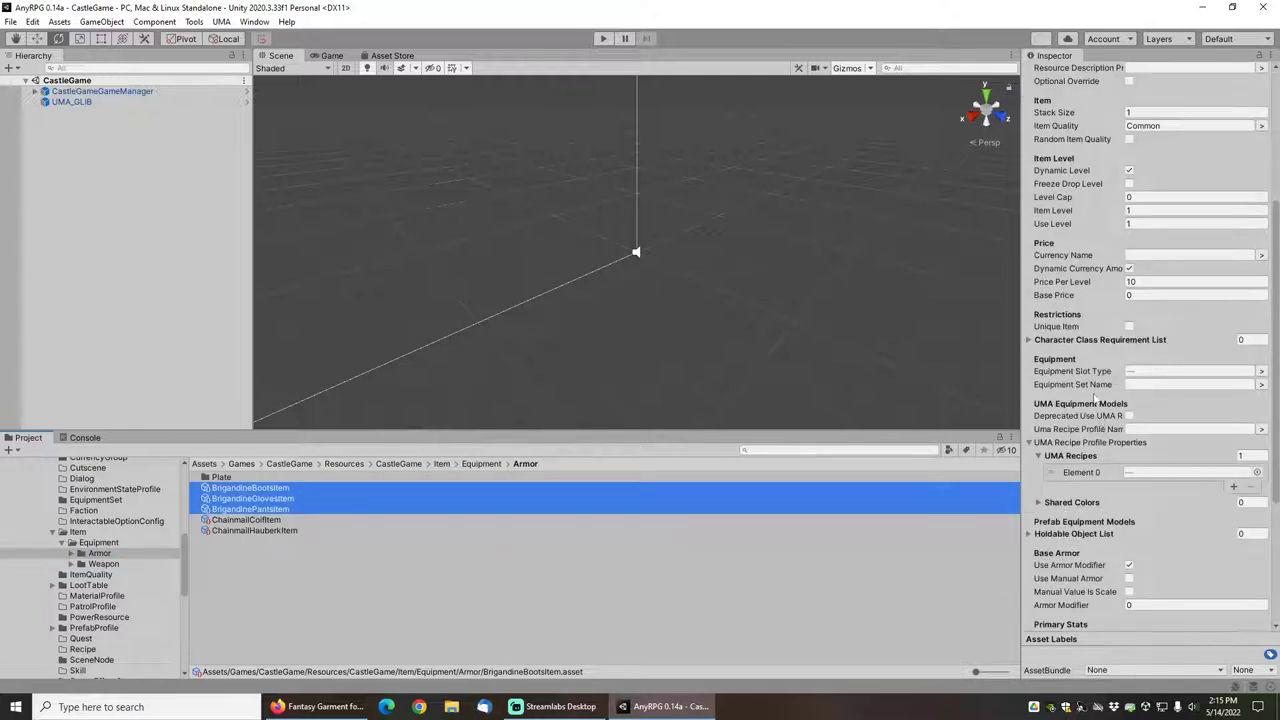
scroll(1090, 447, down, 4)
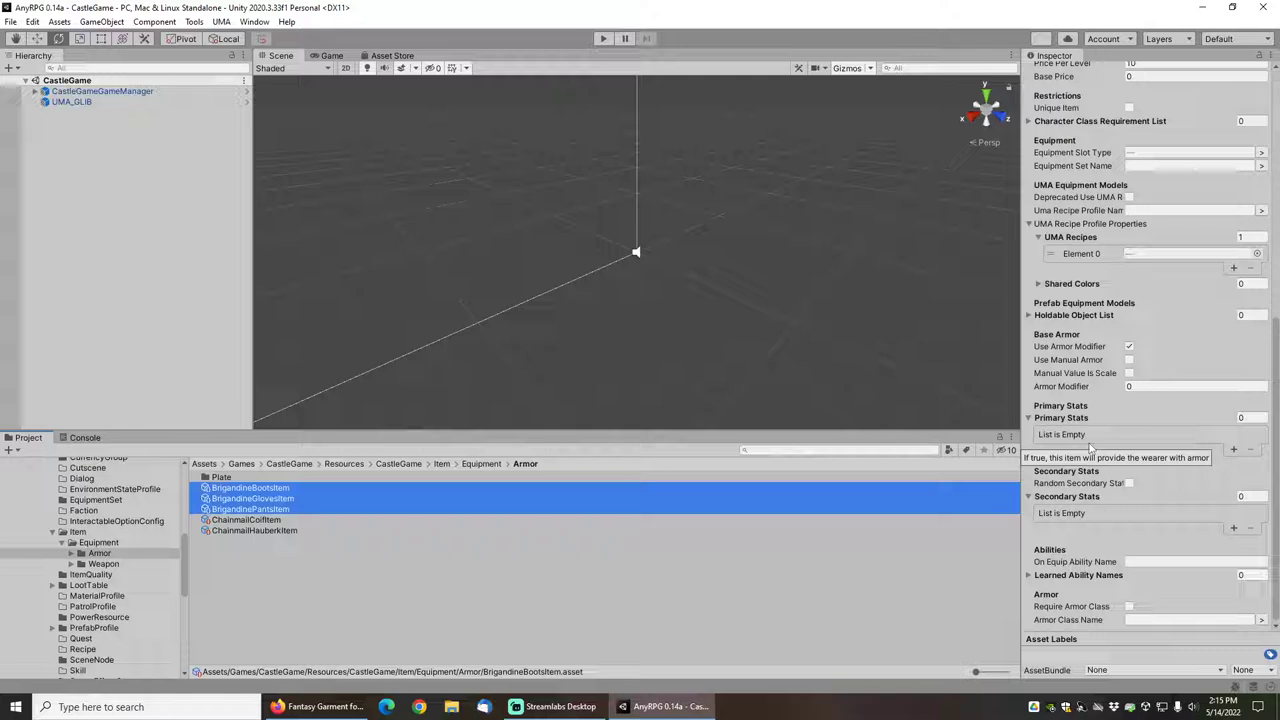
click(1261, 620)
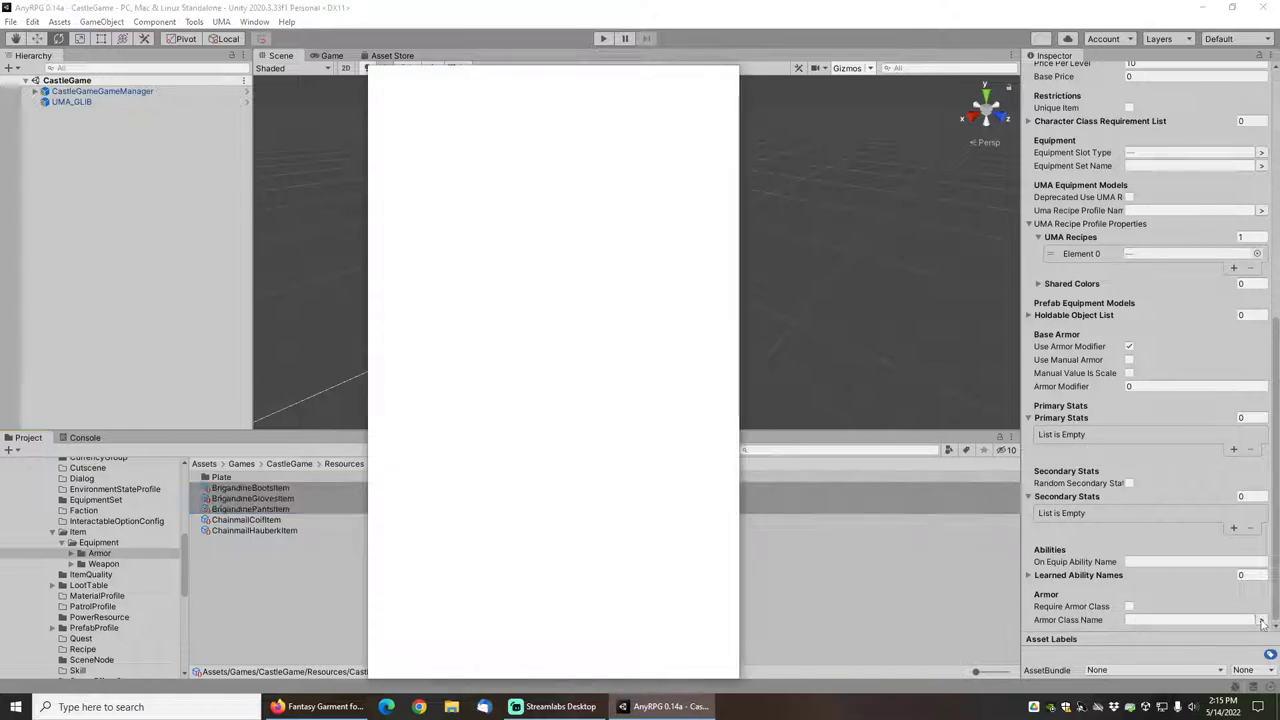
click(400, 121)
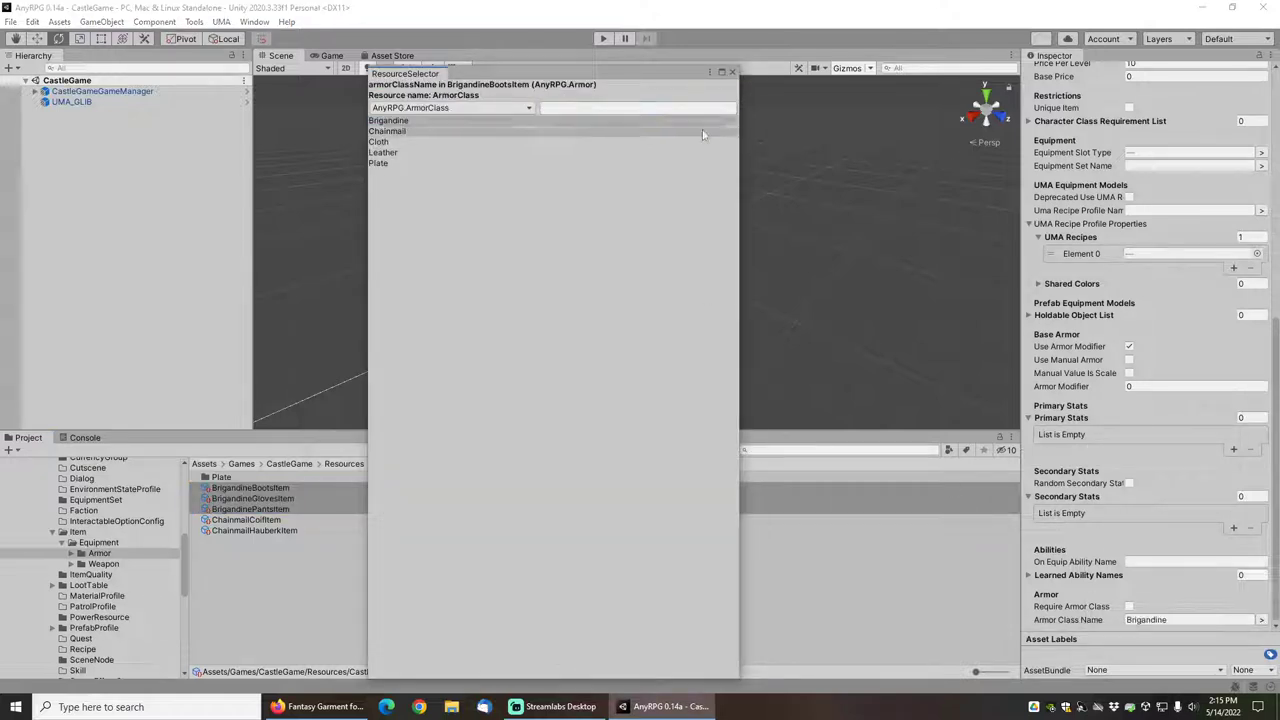
click(732, 72)
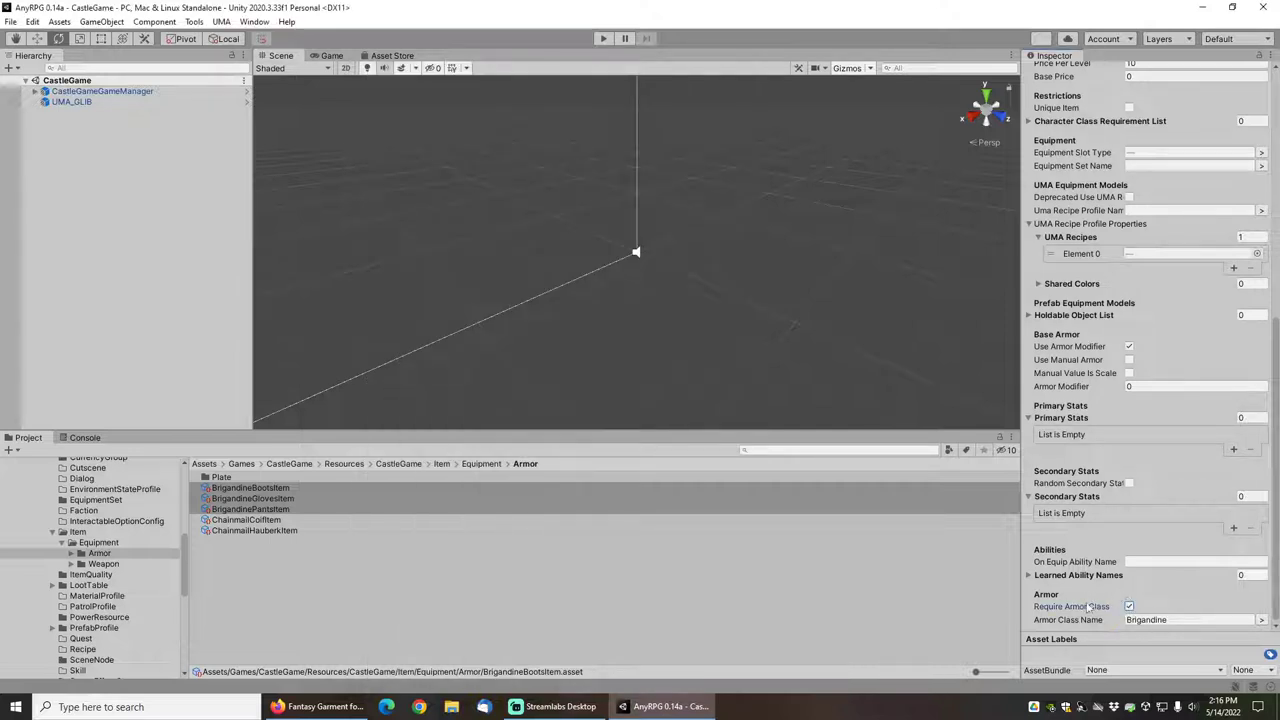
mouse_move(1090, 608)
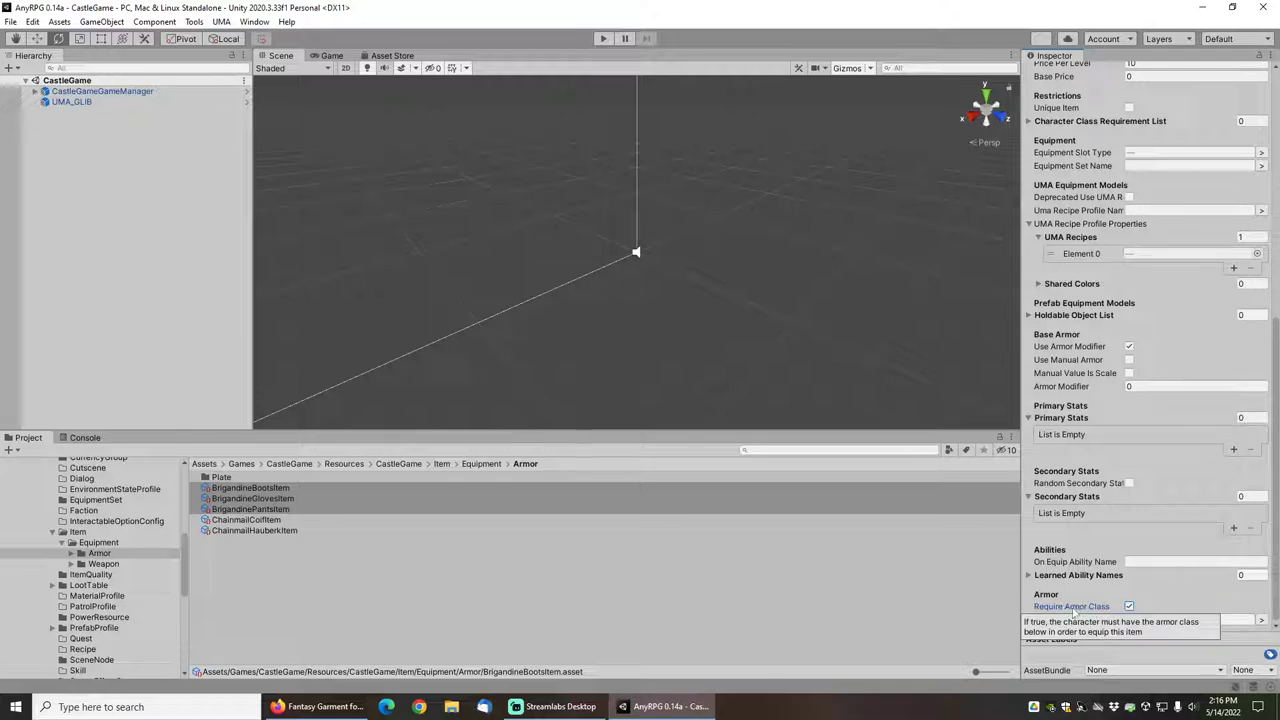
Step: Set the Chainmail Coif and Hauberk items to require the Chainmail armor class
click(272, 522)
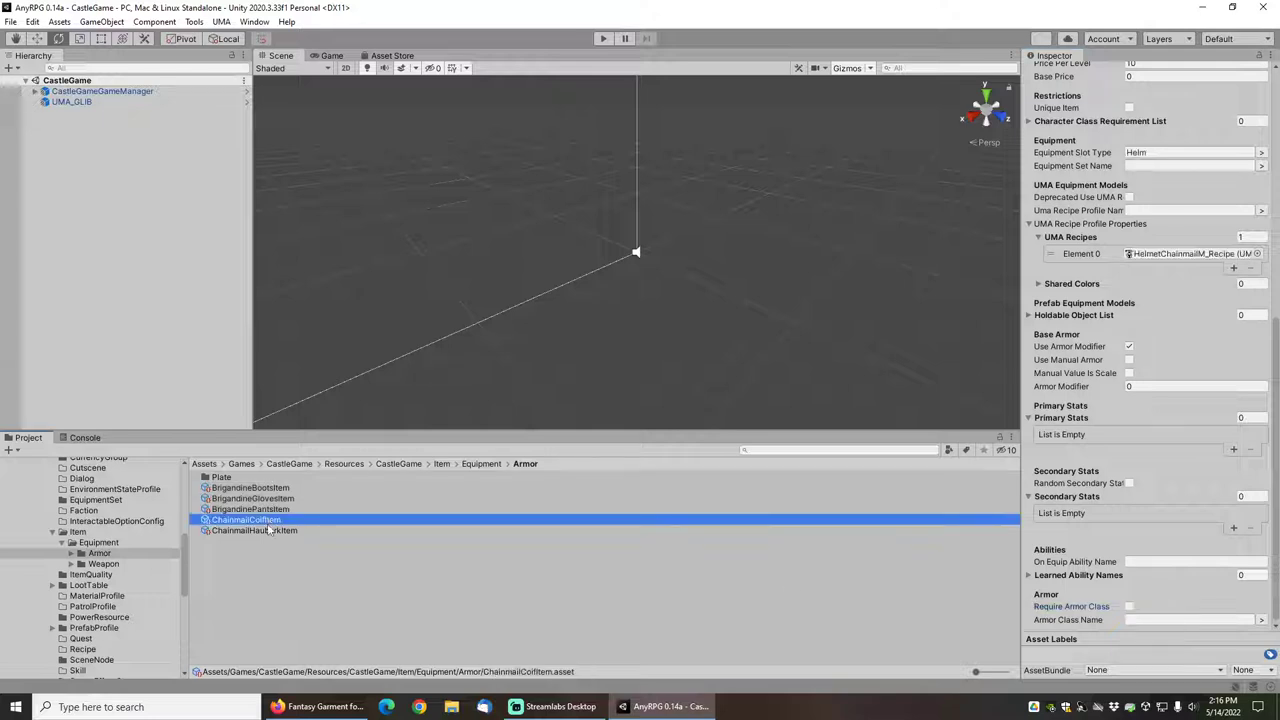
shift+click(270, 531)
click(1174, 624)
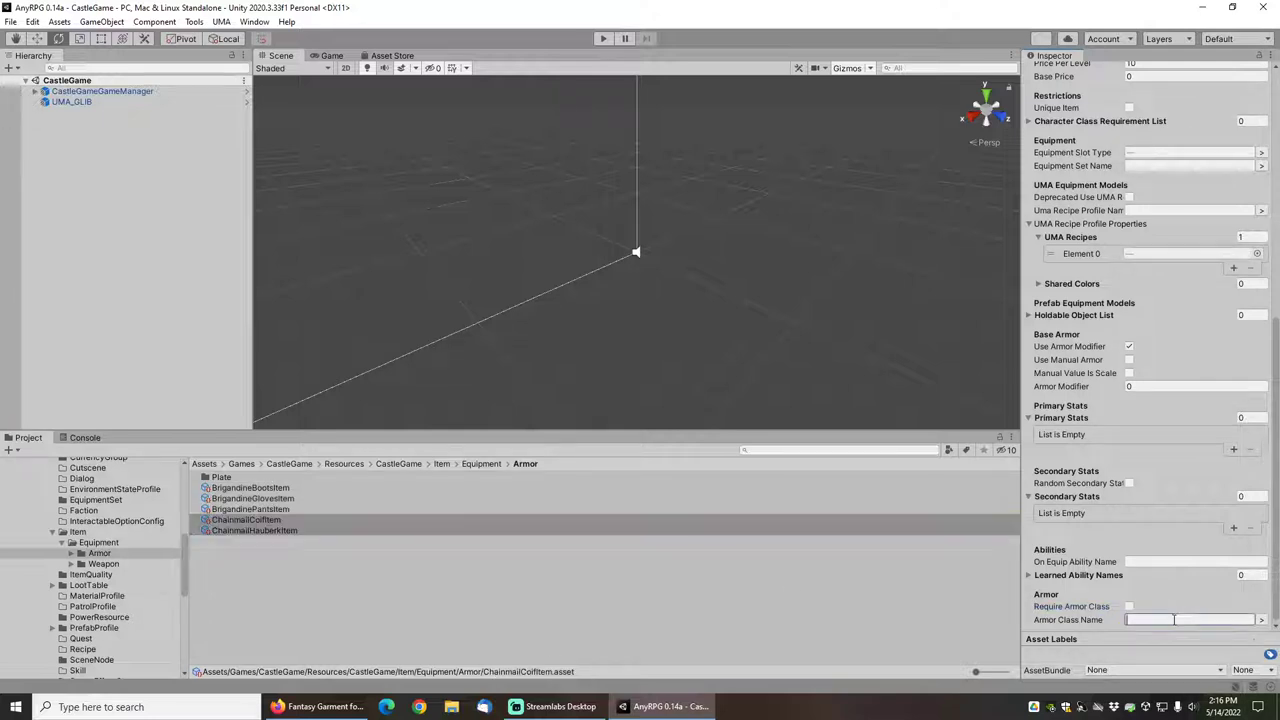
click(1261, 620)
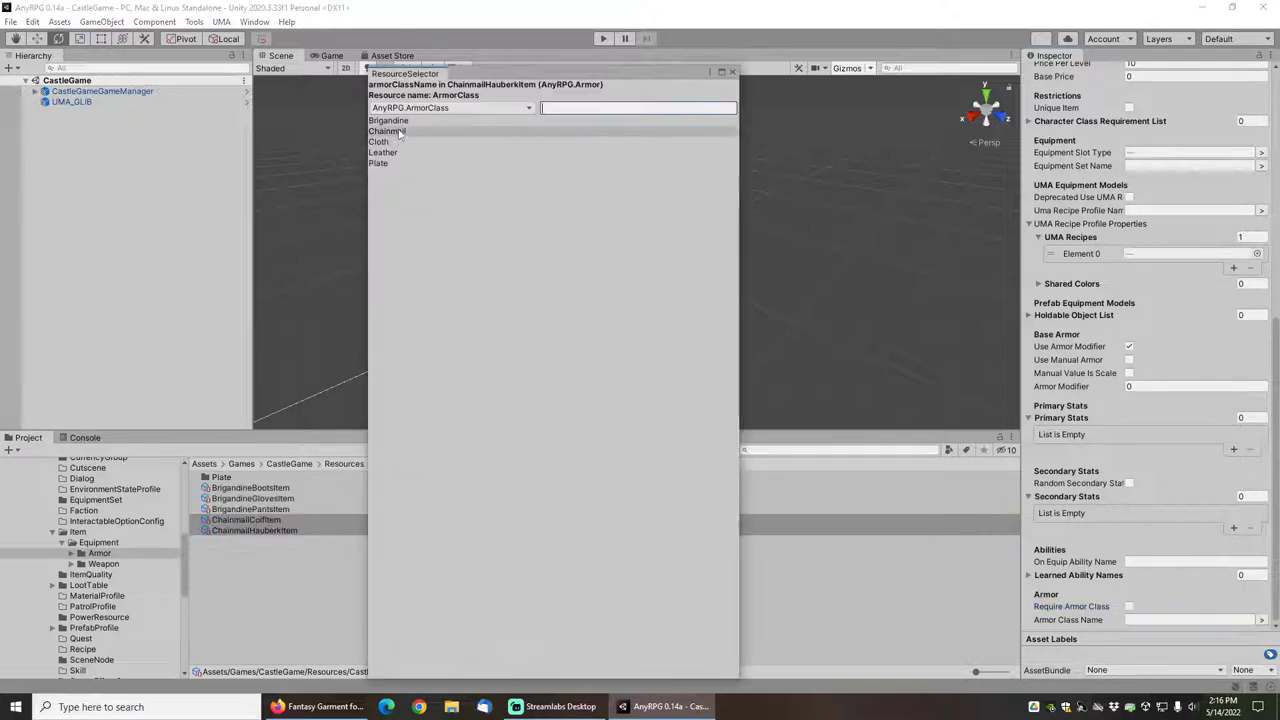
double_click(399, 132)
click(733, 73)
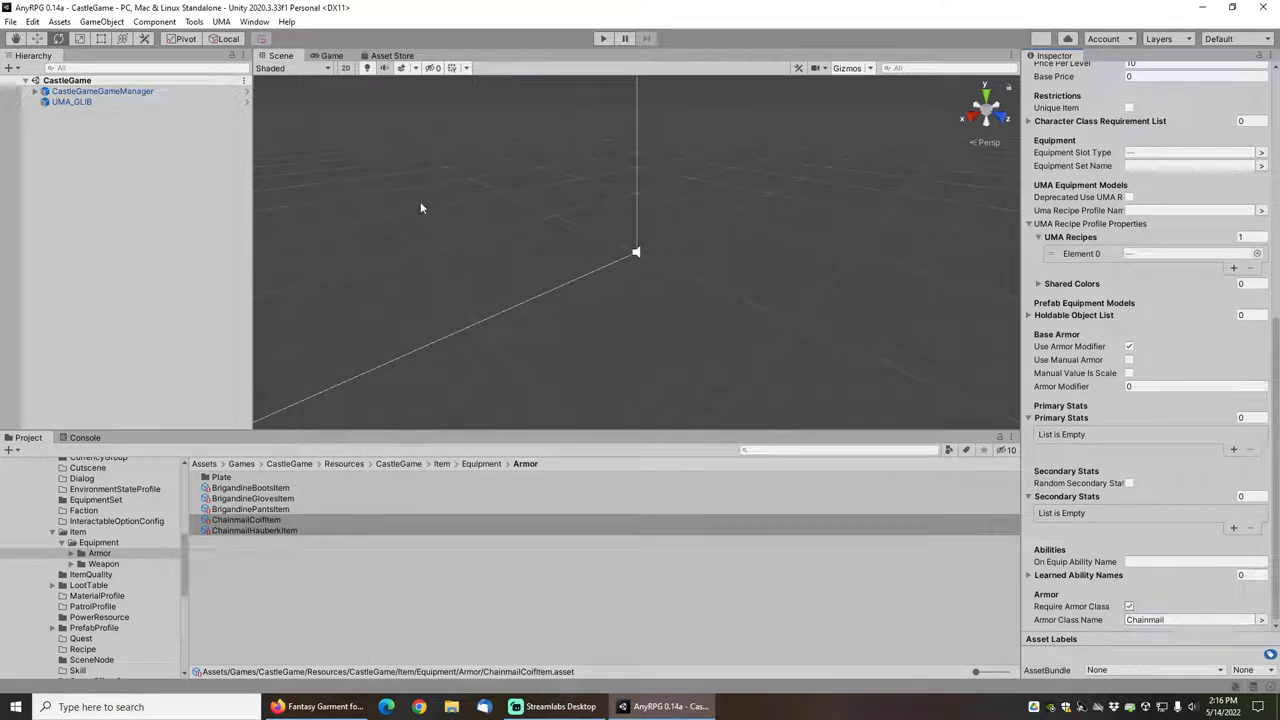
Step: Save the project, then run the game and start a new game as the Warrior
click(10, 21)
click(40, 86)
click(605, 39)
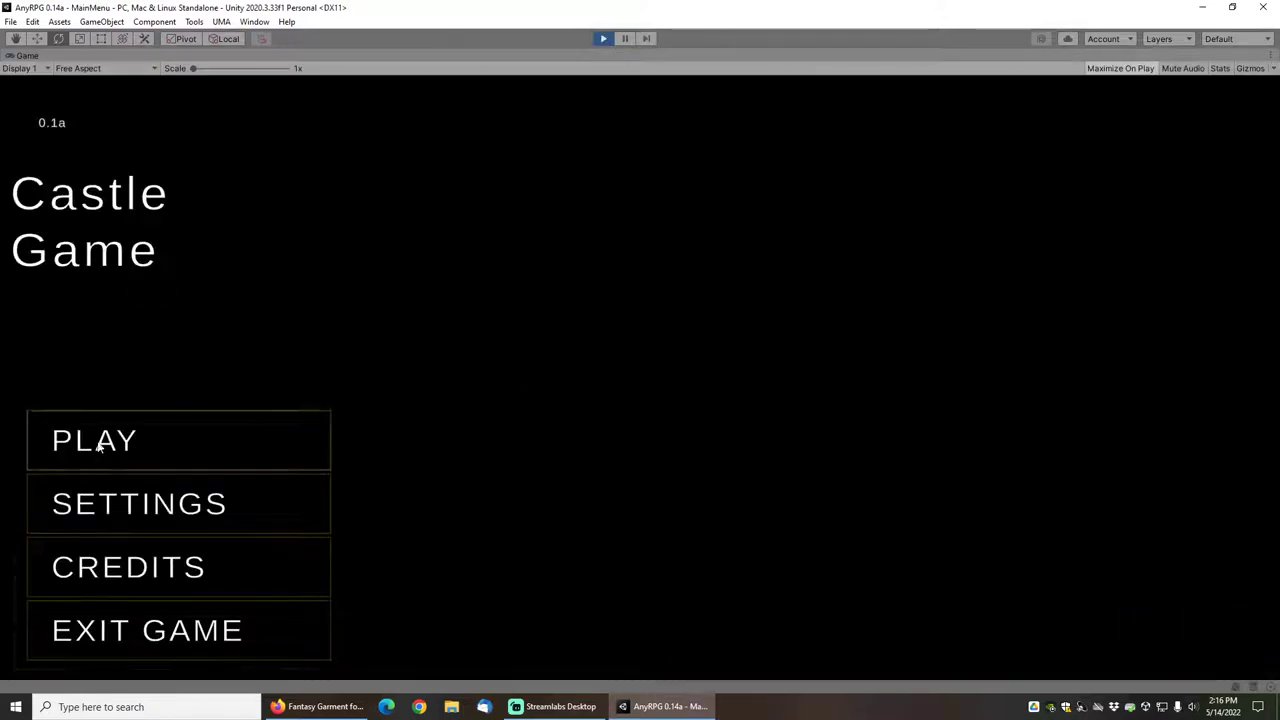
click(120, 445)
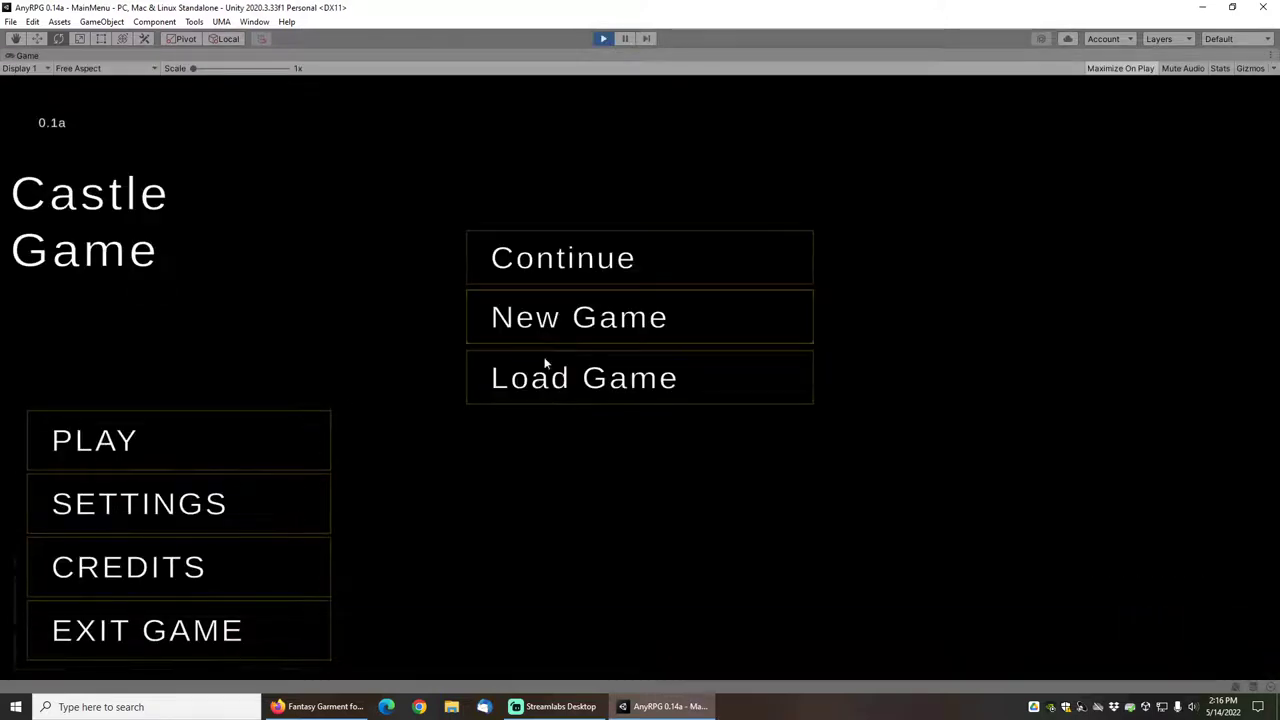
click(575, 330)
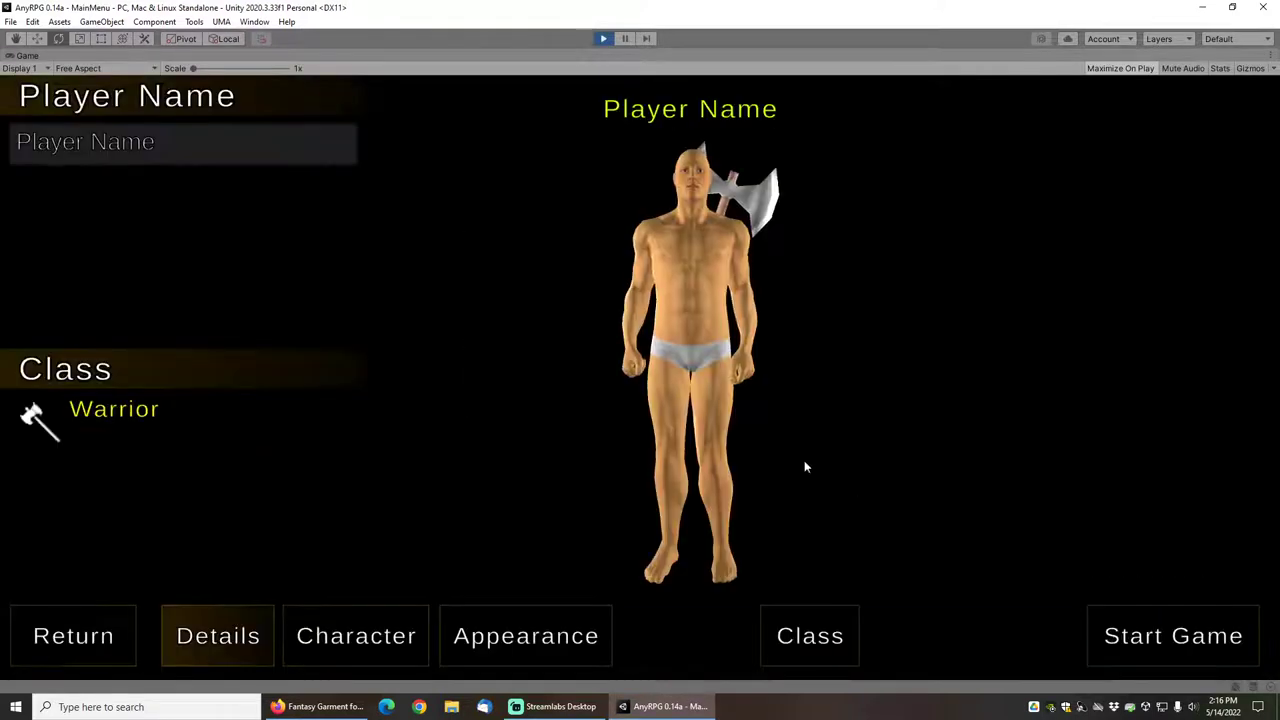
click(1183, 632)
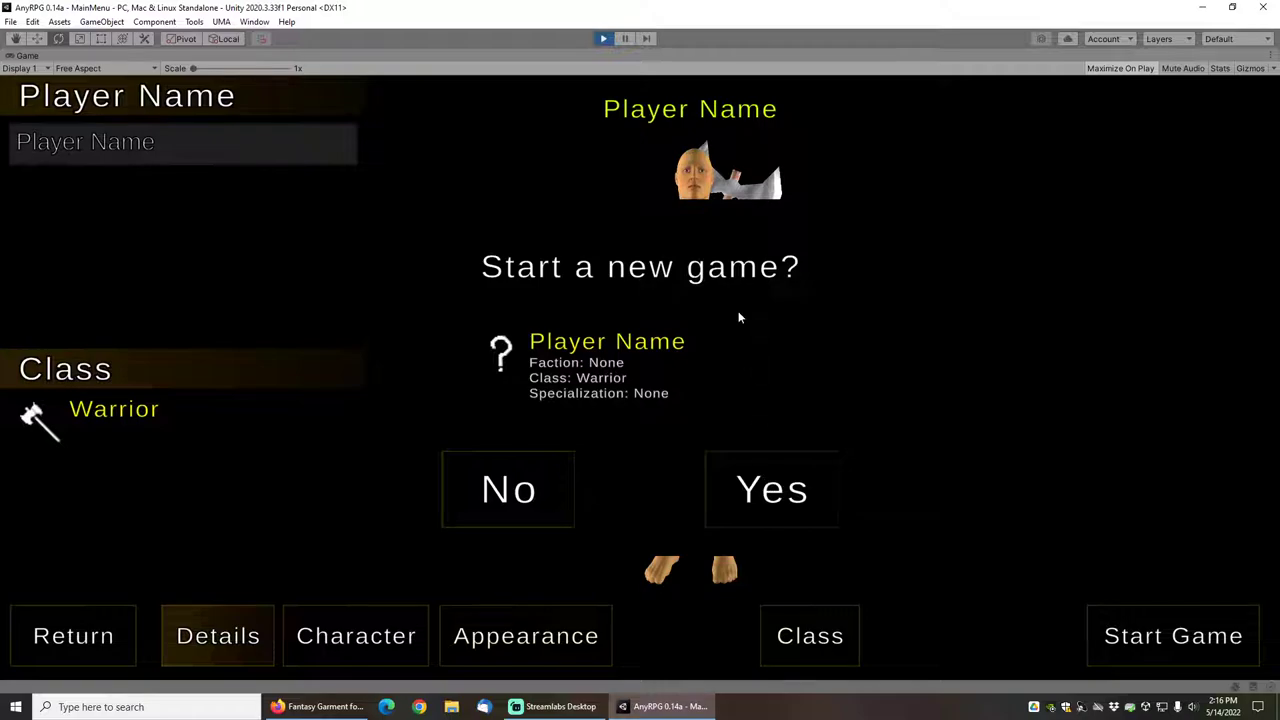
Step: Start the new game and walk the Warrior up to the Vendor's list of wares
key(Return)
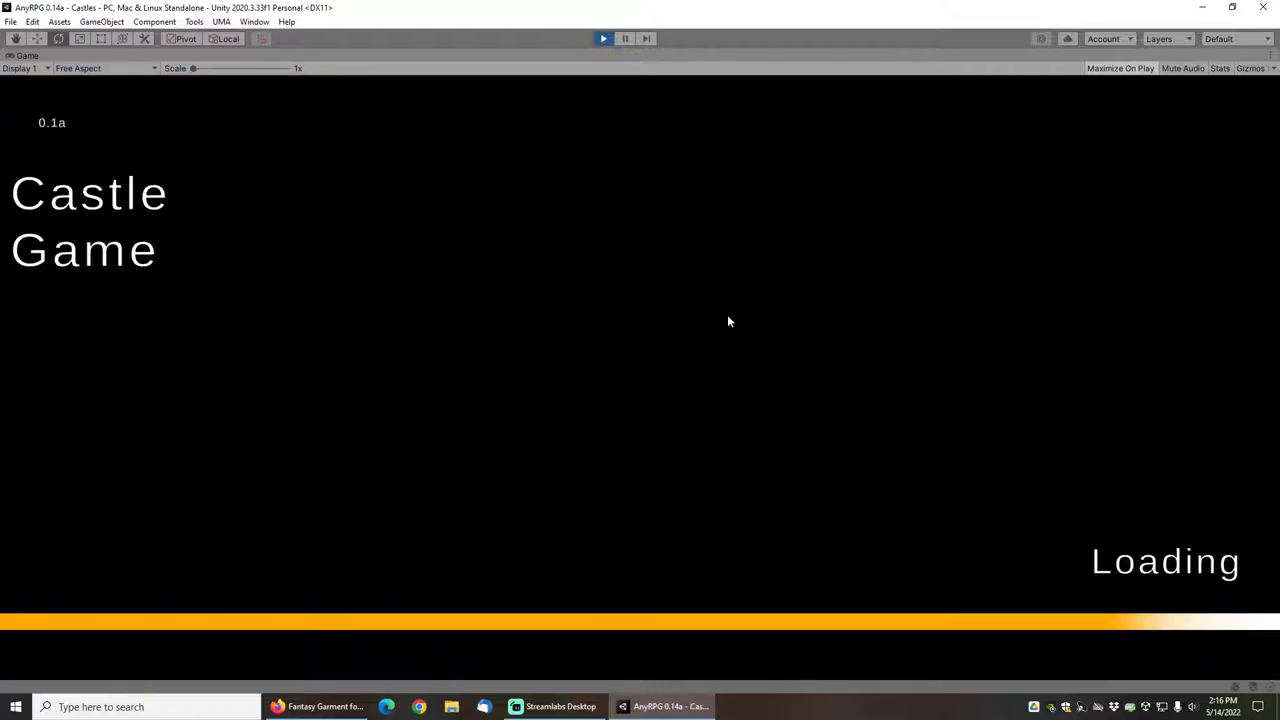
key(w)
right_drag(665, 452, 672, 420)
right_click(655, 231)
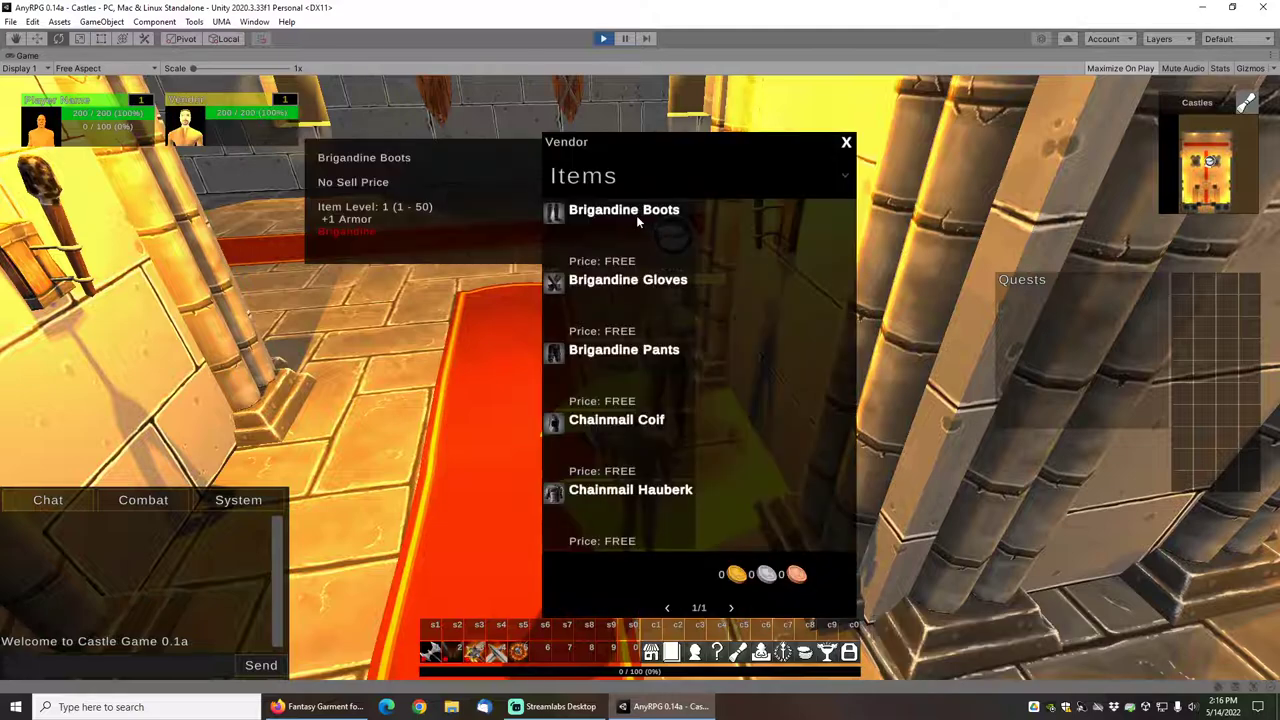
Step: Buy Brigandine Gloves, Brigandine Pants, Chainmail Coif and Chainmail Hauberk, then close the Vendor window
right_click(629, 287)
right_click(627, 355)
right_click(624, 425)
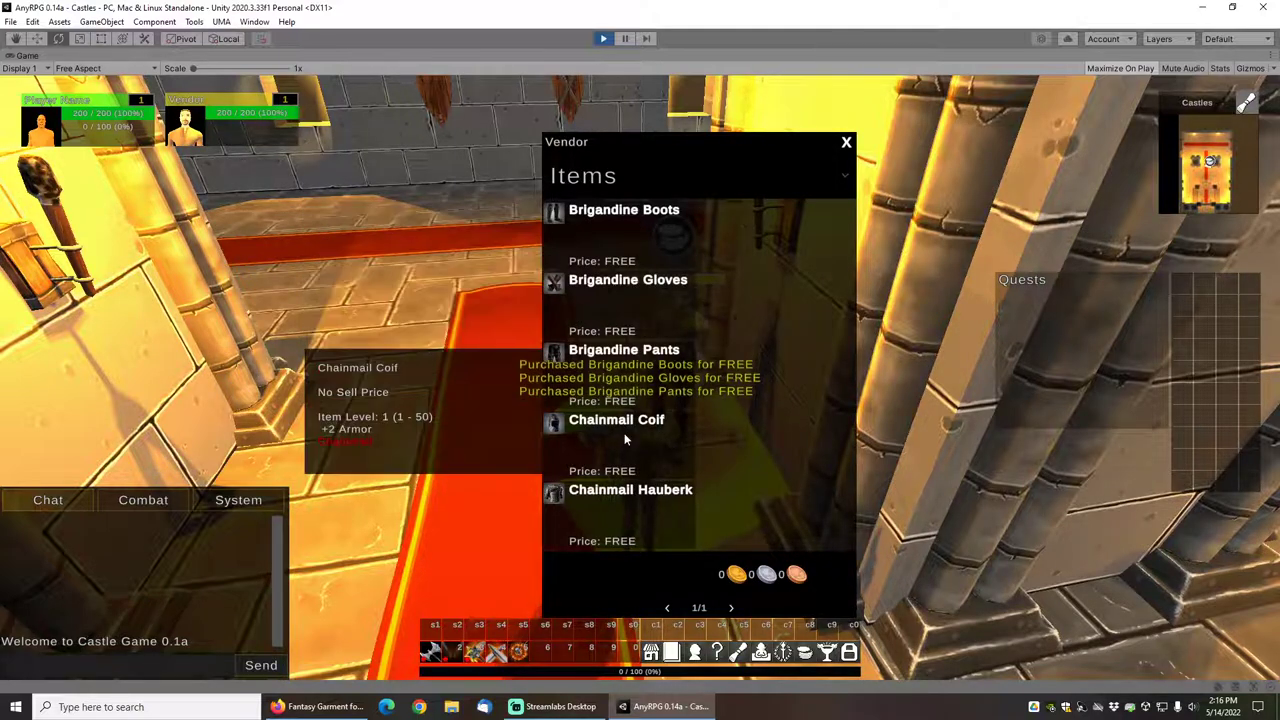
right_click(624, 508)
click(846, 142)
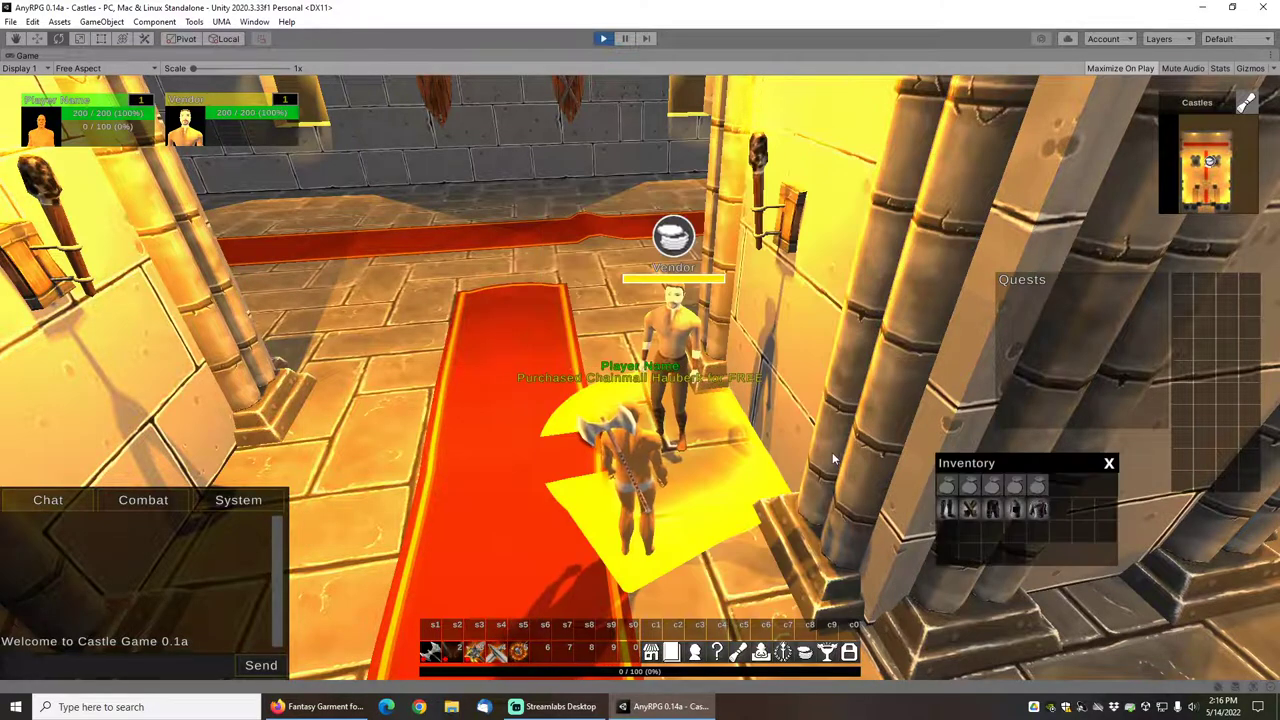
Step: Walk away from the Vendor, close the inventory and exit Play mode
key(s)
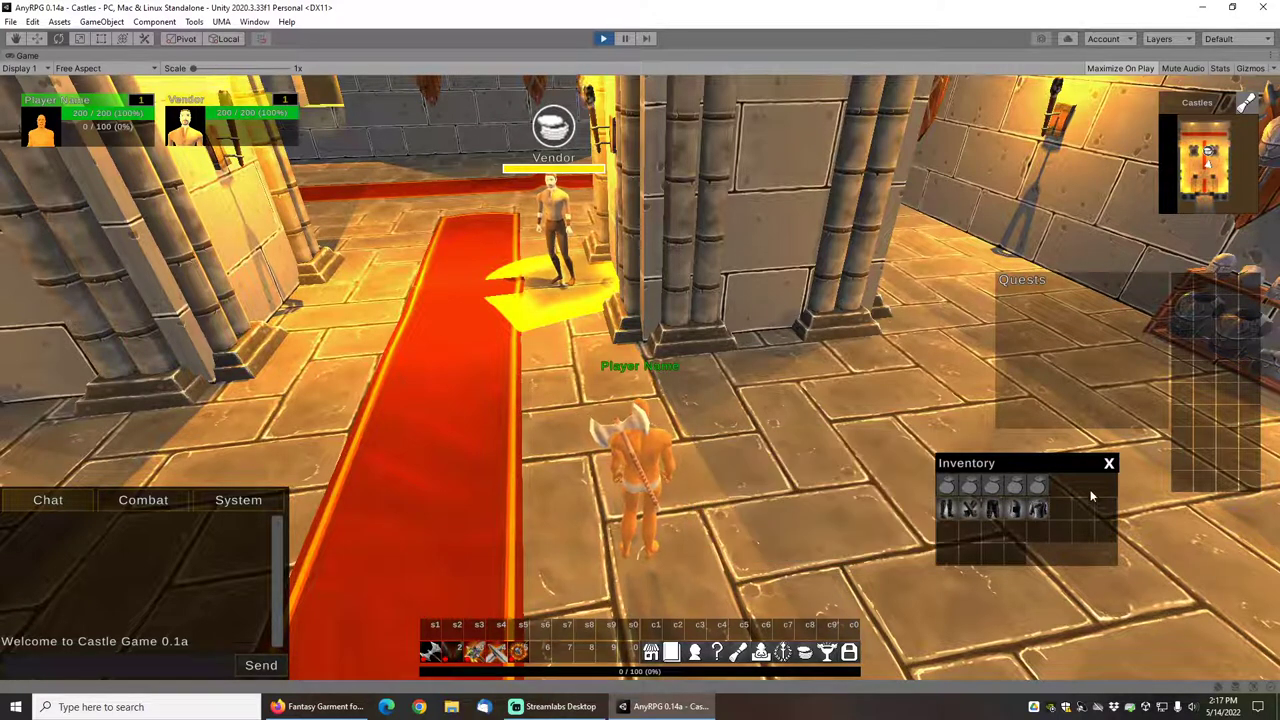
click(1108, 463)
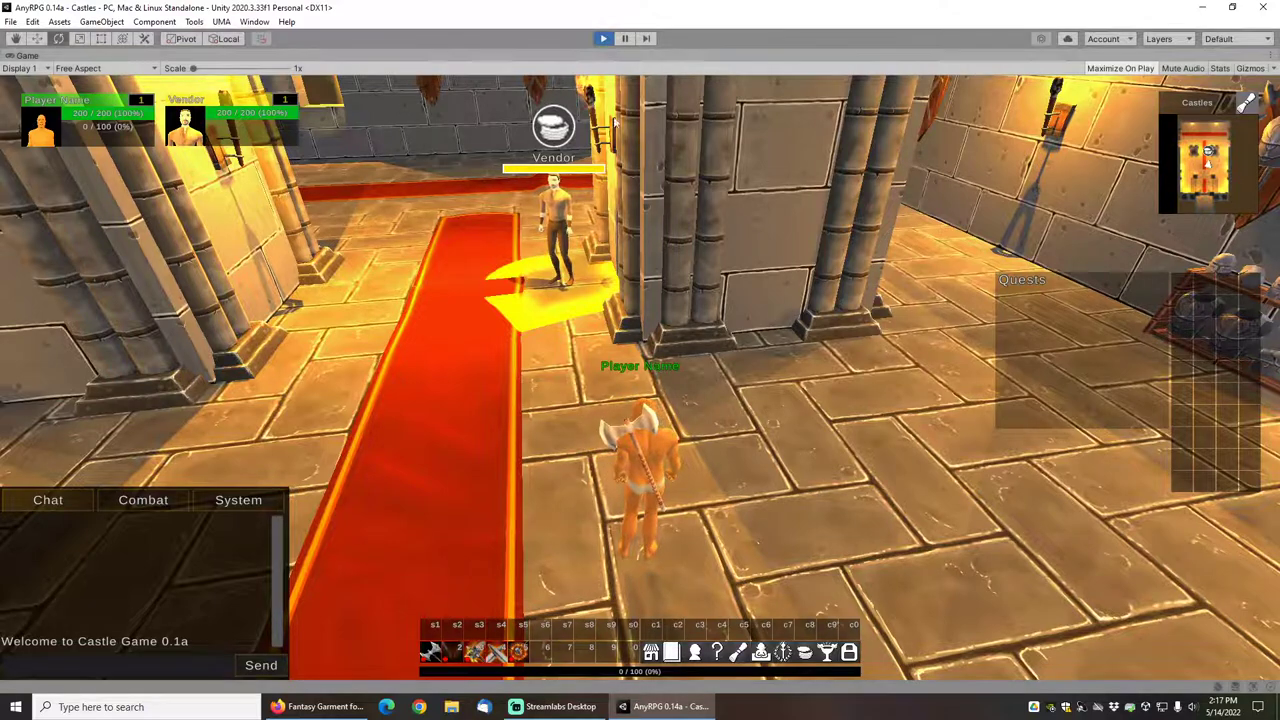
key(ctrl+p)
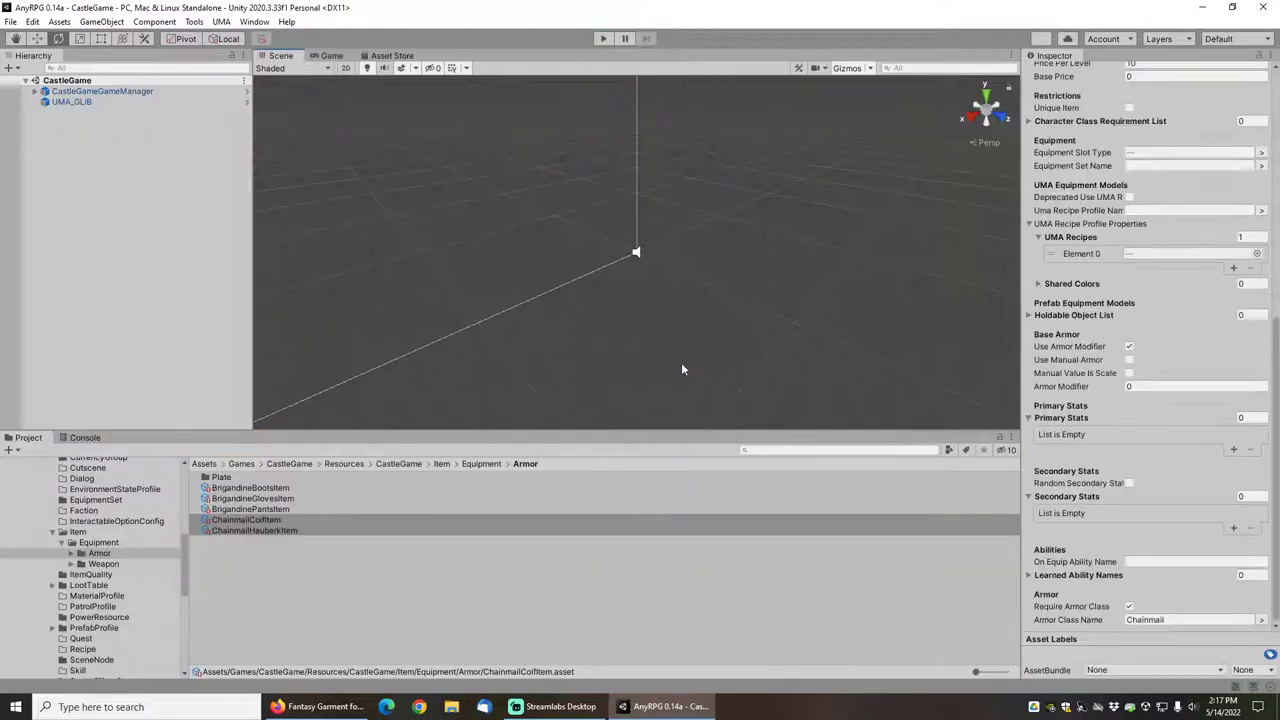
Step: In Firefox, show the Armor Class documentation page scrolled to Properties and Next Steps
click(318, 706)
click(663, 34)
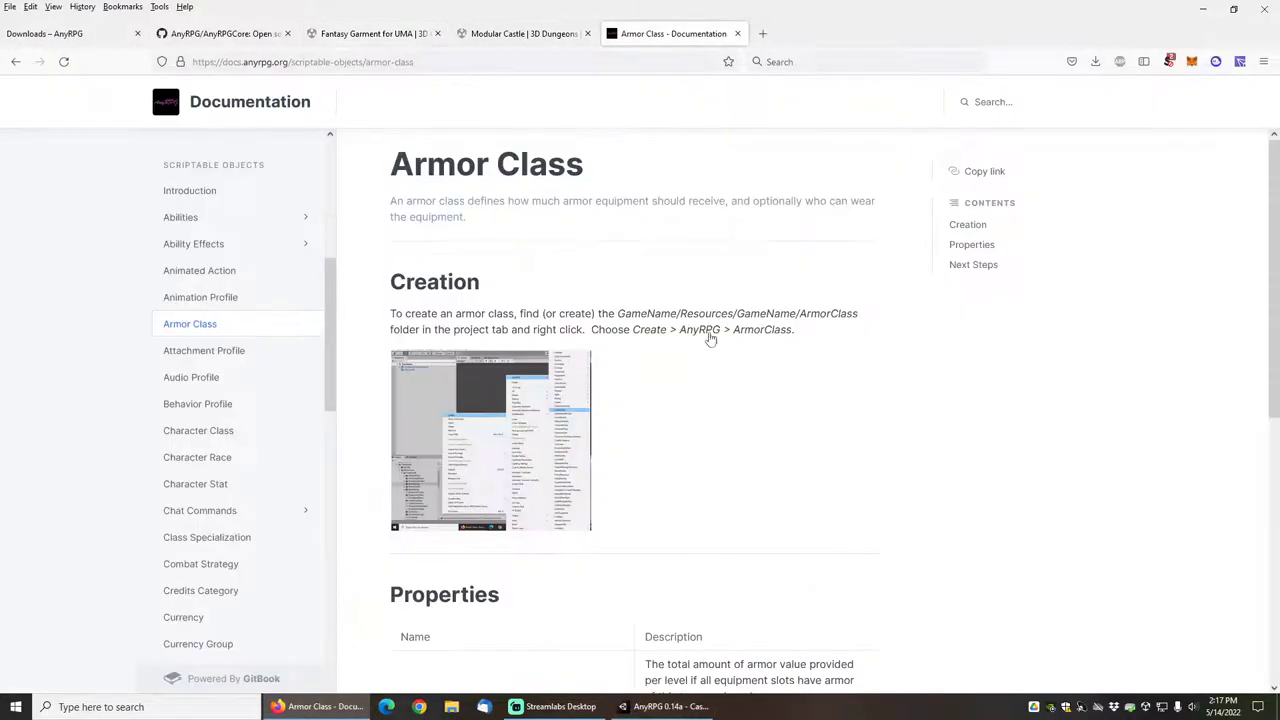
scroll(754, 484, down, 5)
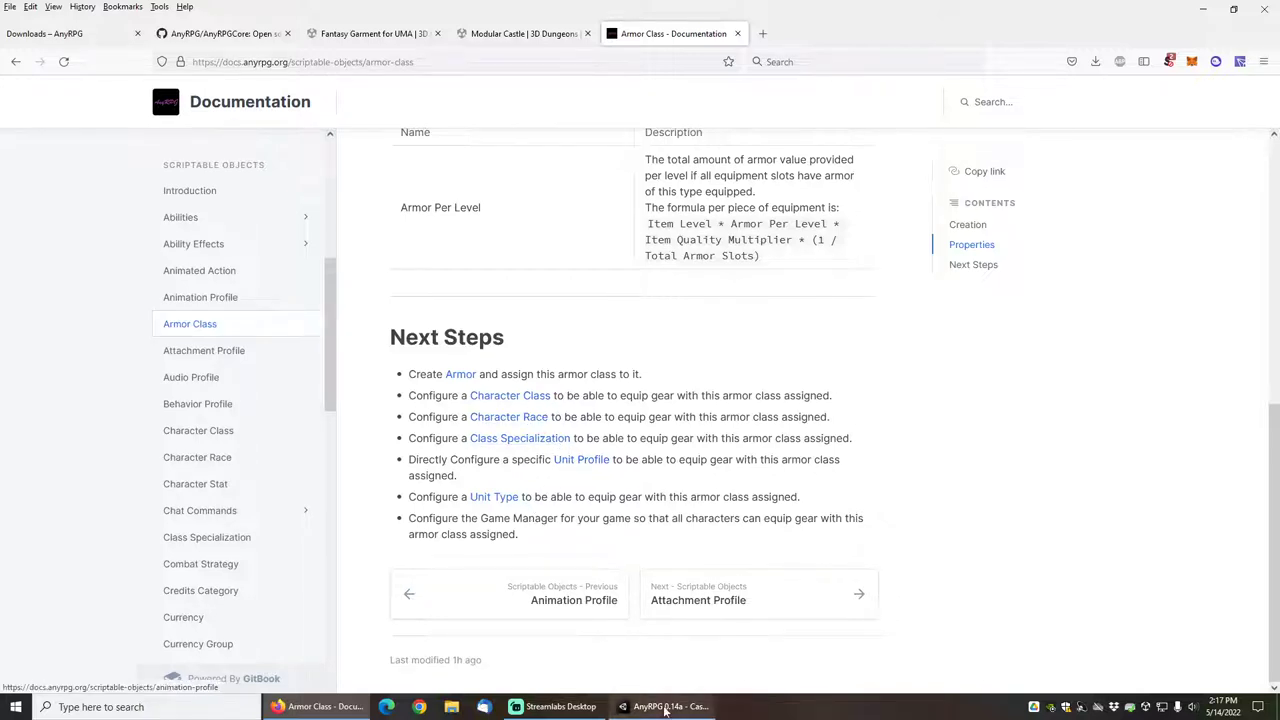
Step: Select WarriorCharacterClass and expand its Capabilities and Armor Class List
mouse_move(665, 708)
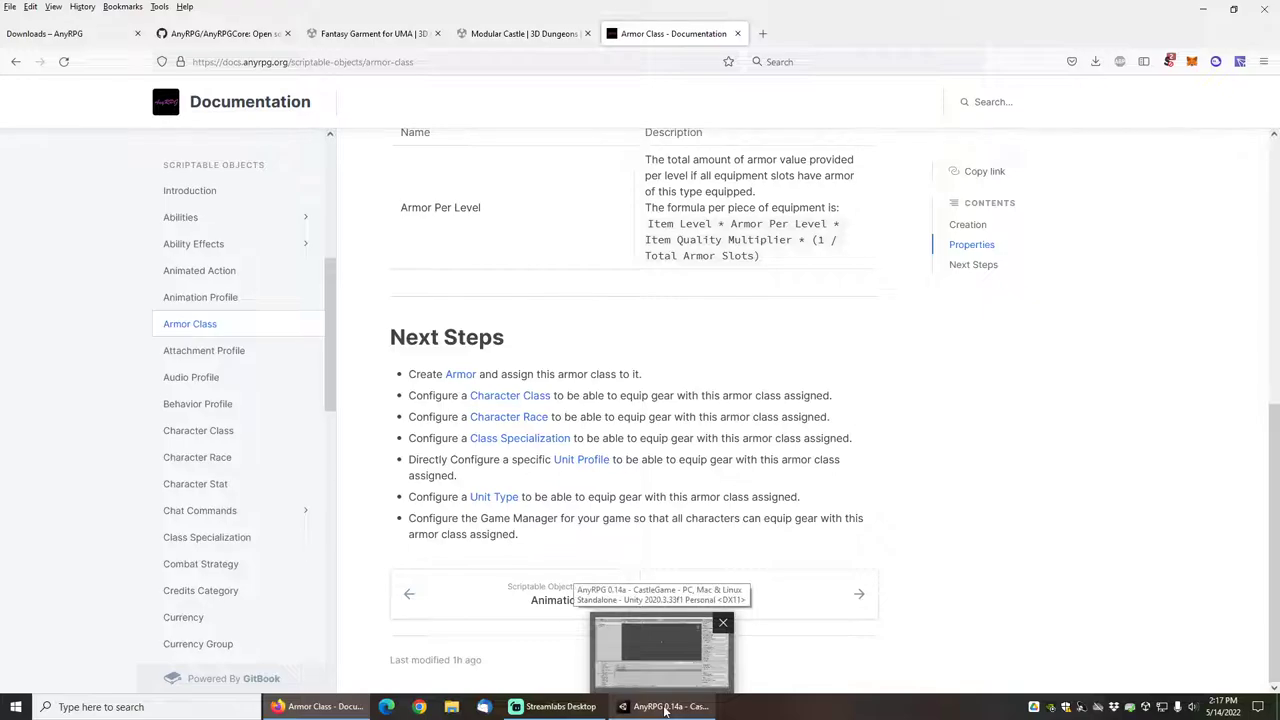
click(665, 708)
scroll(108, 530, up, 4)
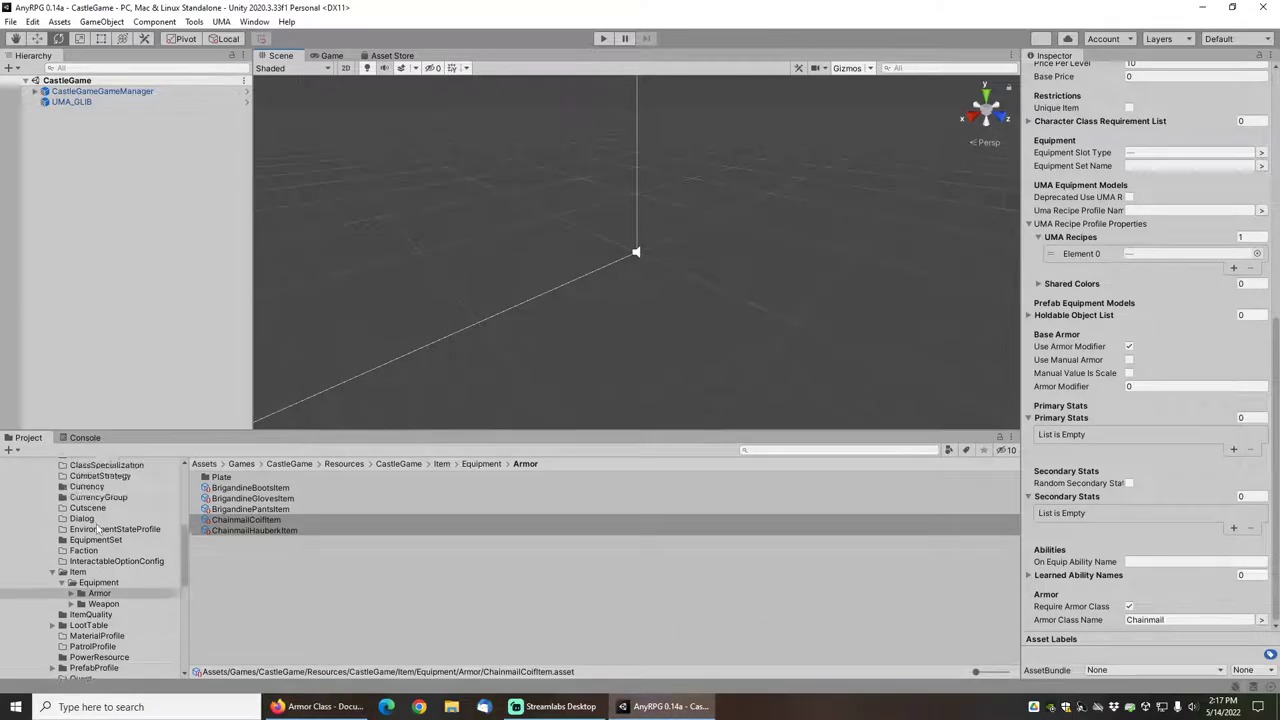
scroll(108, 495, up, 2)
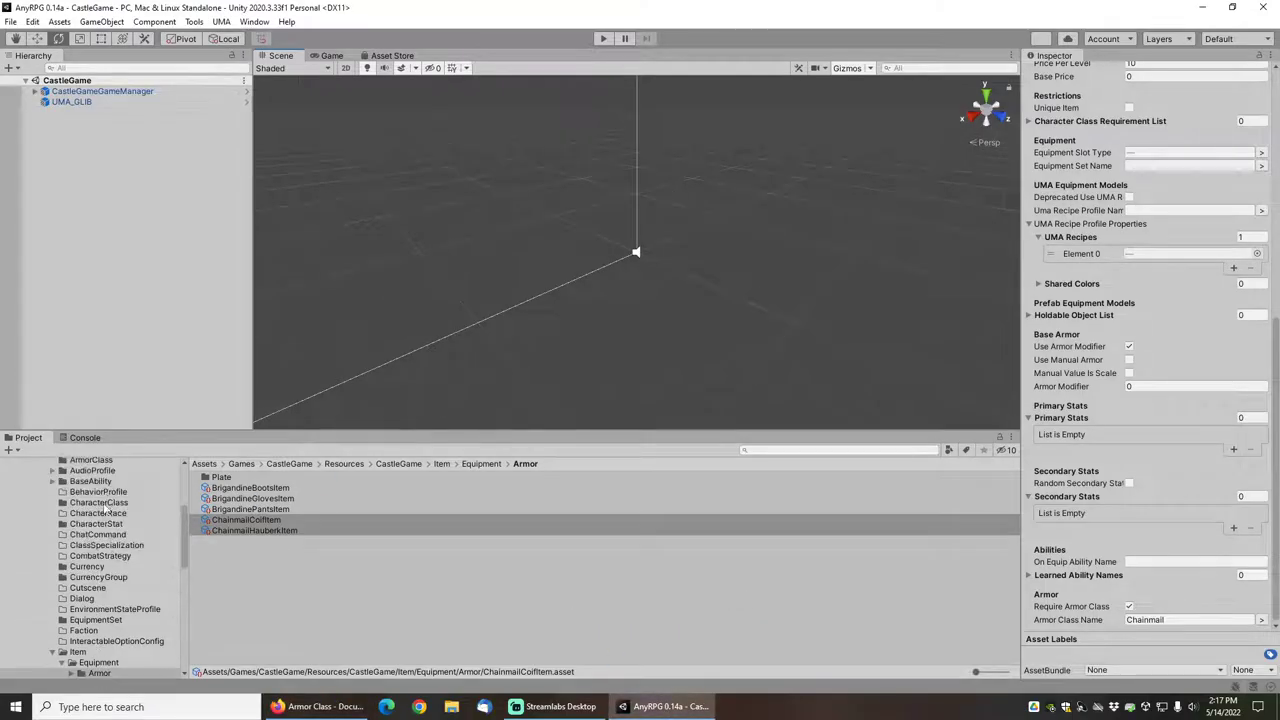
click(103, 504)
click(275, 478)
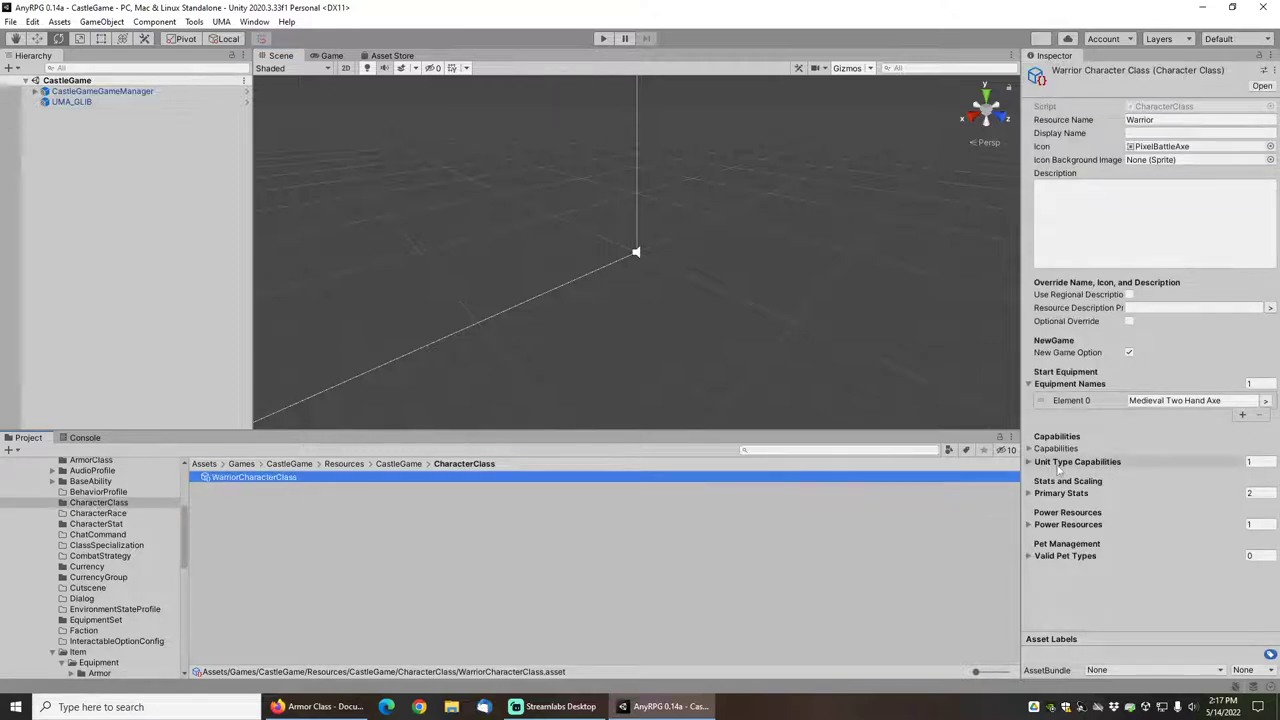
click(1028, 449)
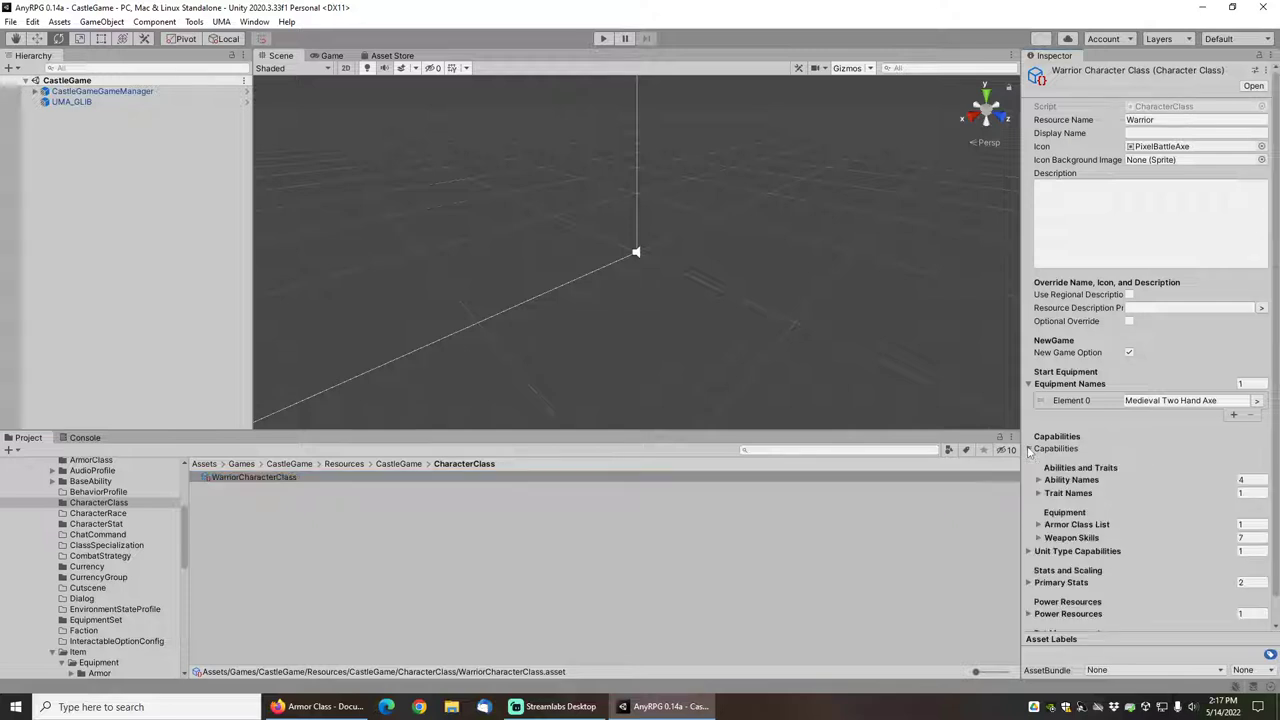
click(1038, 524)
Step: Resize the Warrior's Armor Class List to 3 entries
scroll(1200, 500, down, 2)
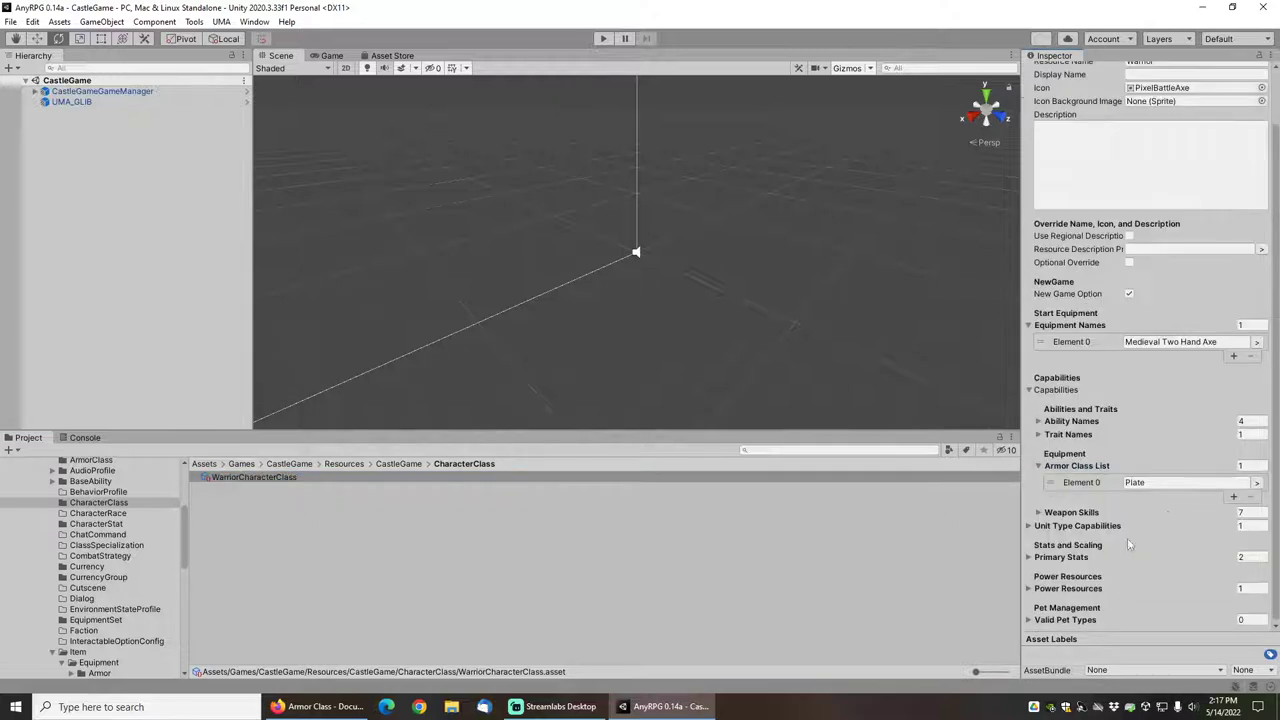
click(1247, 464)
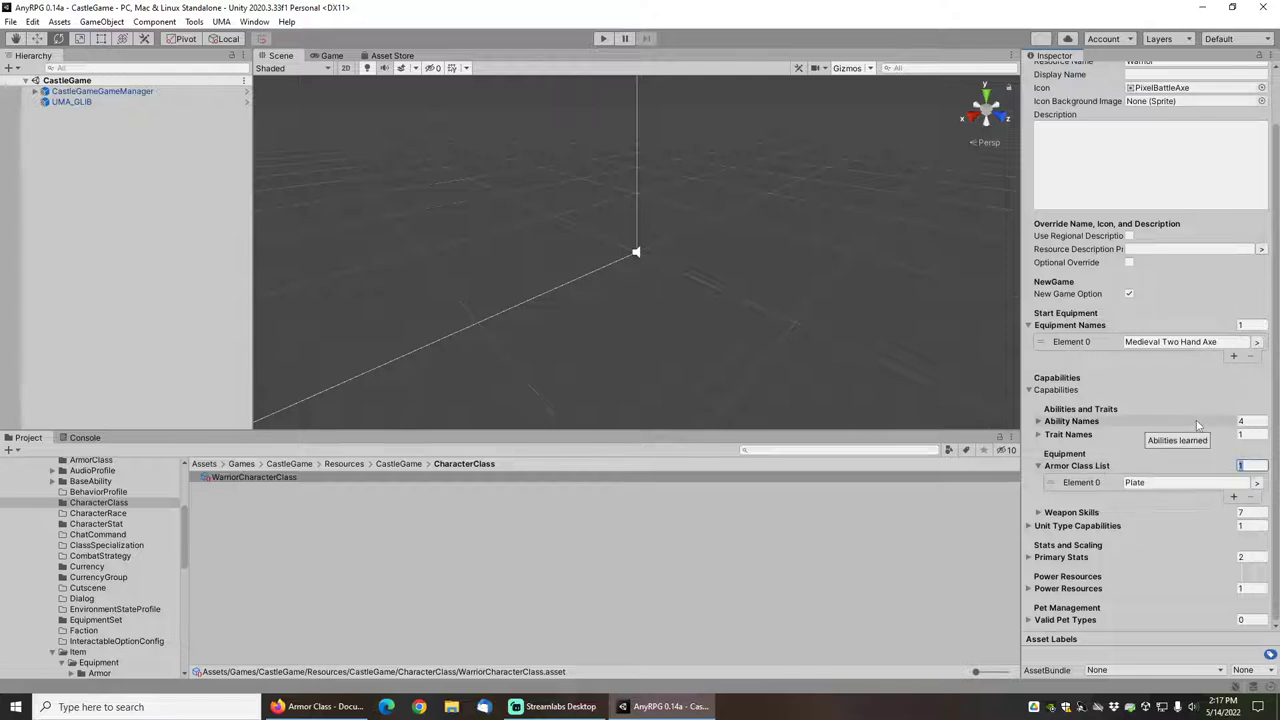
text(2)
key(Return)
click(1245, 465)
text(3)
key(Return)
Step: Set Element 1 to Brigandine and Element 2 to Chainmail
click(1257, 496)
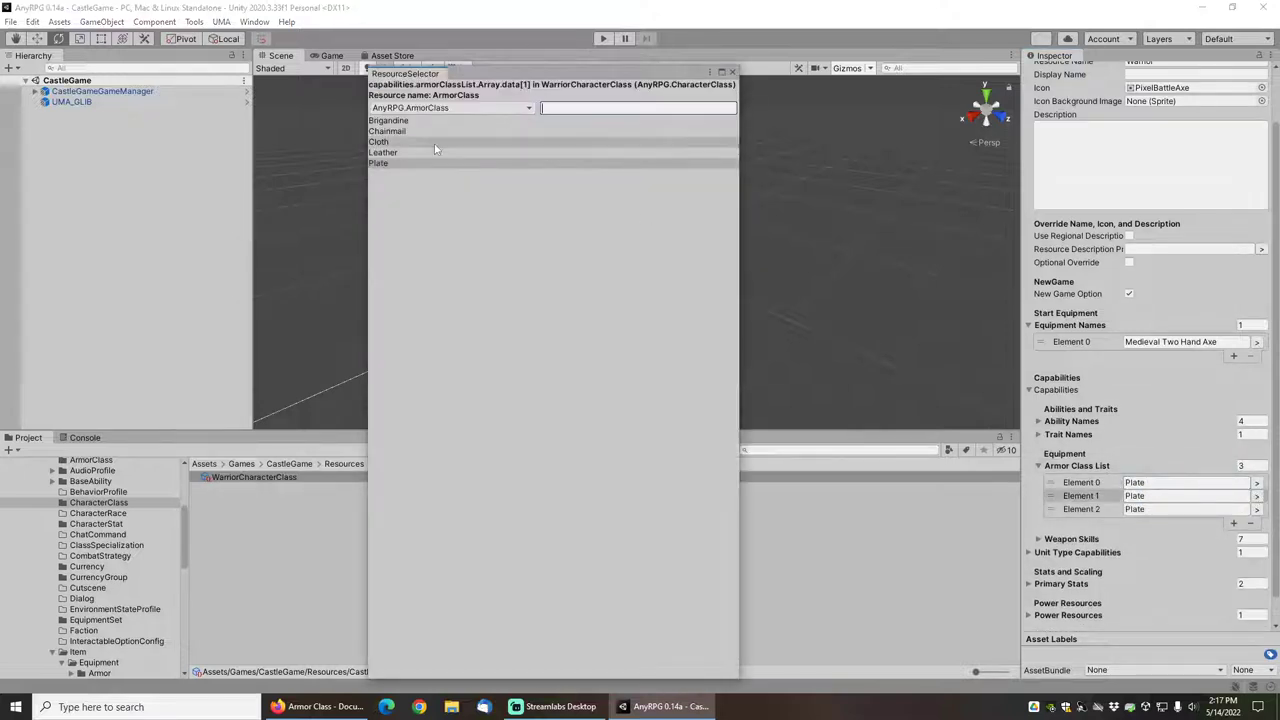
click(400, 121)
click(733, 72)
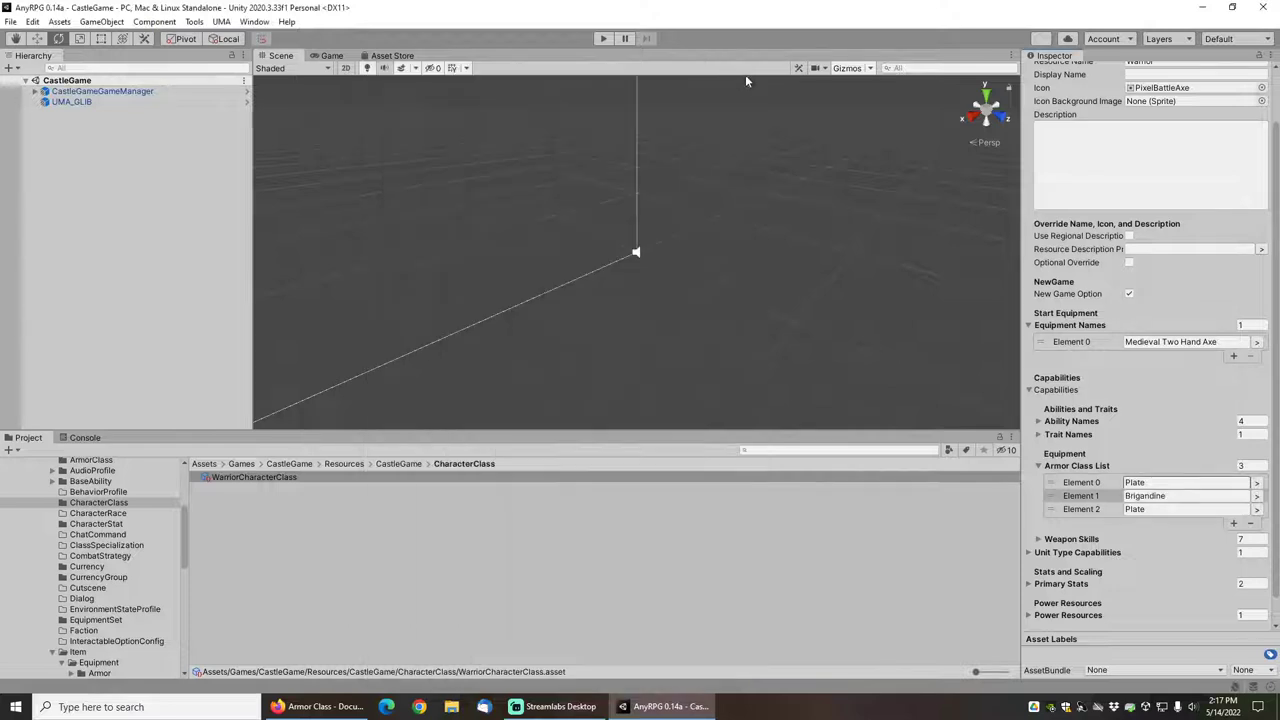
click(1257, 509)
click(387, 131)
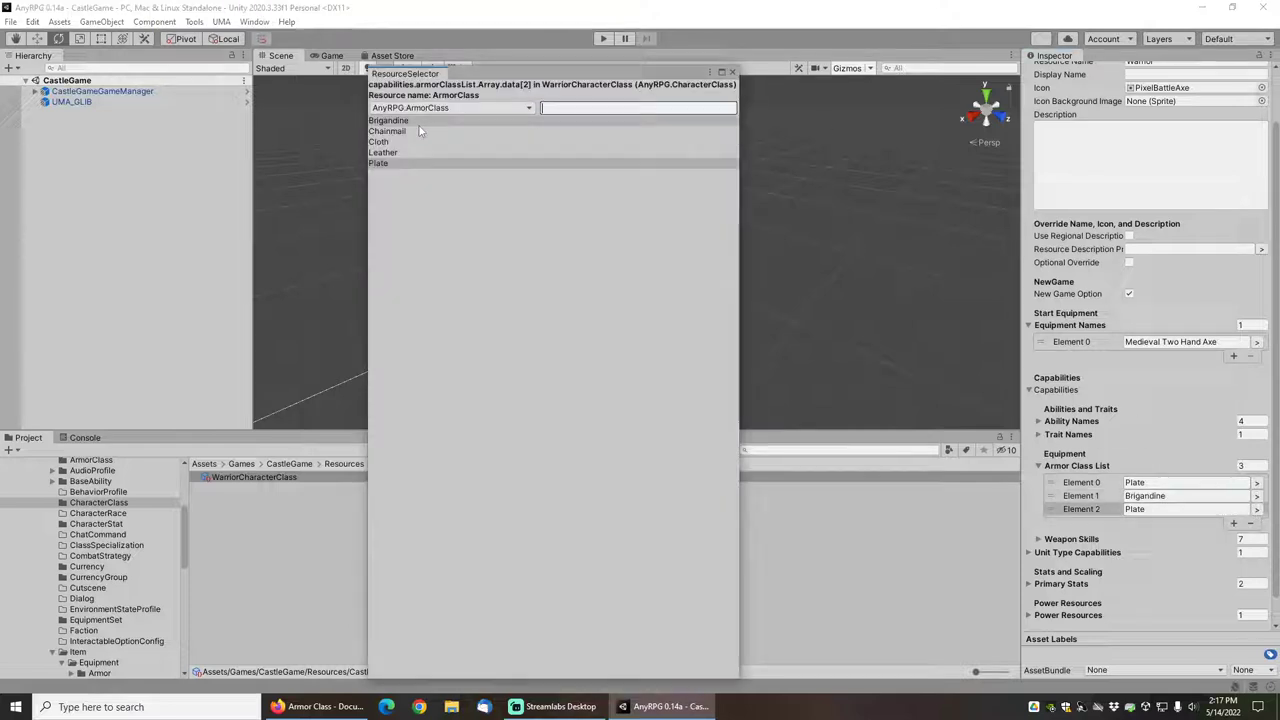
click(733, 72)
Step: Save the scene and changed assets, then enter Play mode
click(10, 21)
click(44, 89)
click(603, 40)
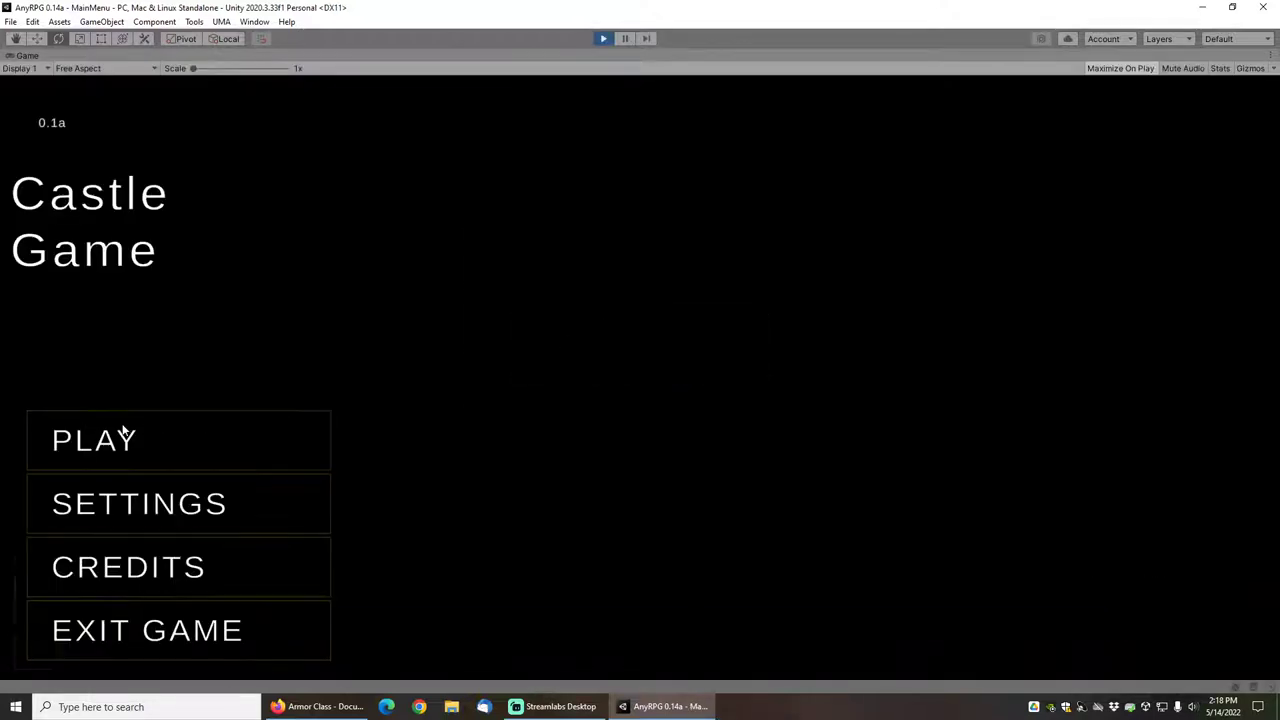
Step: Start a new Castle Game as the Warrior and glance at the Scene view's Armor Class List
click(140, 434)
click(600, 328)
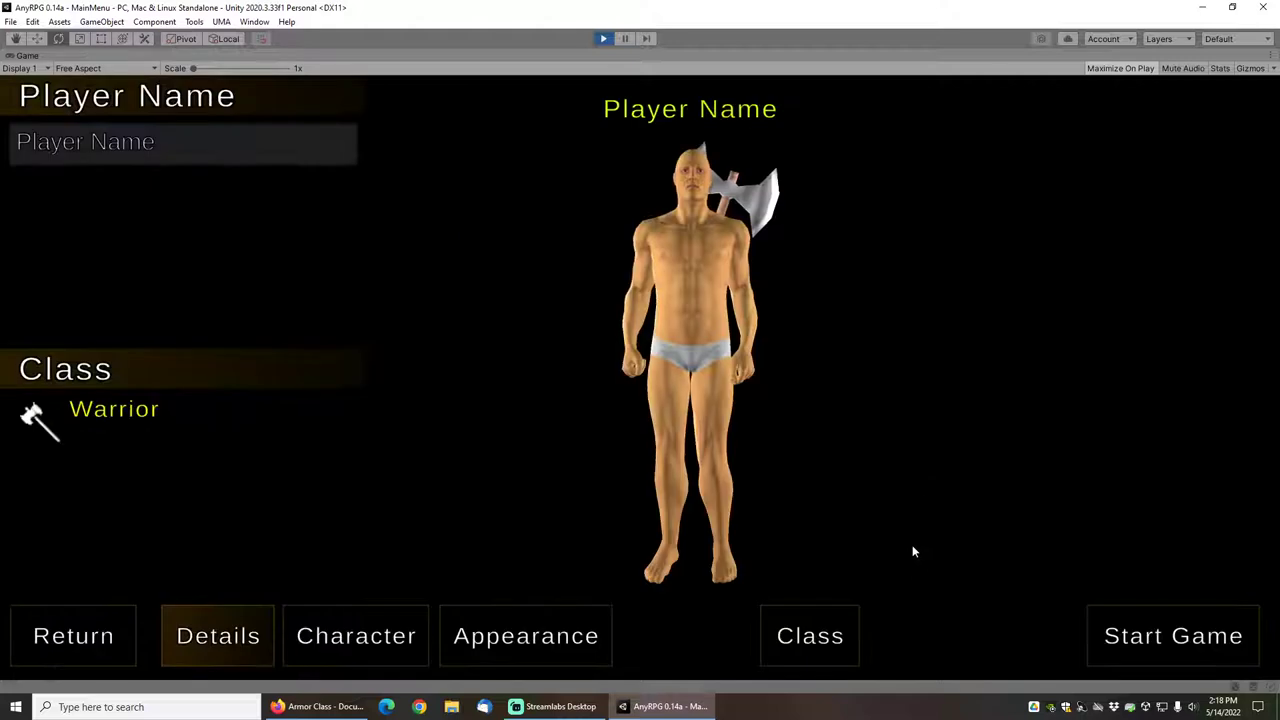
click(1211, 658)
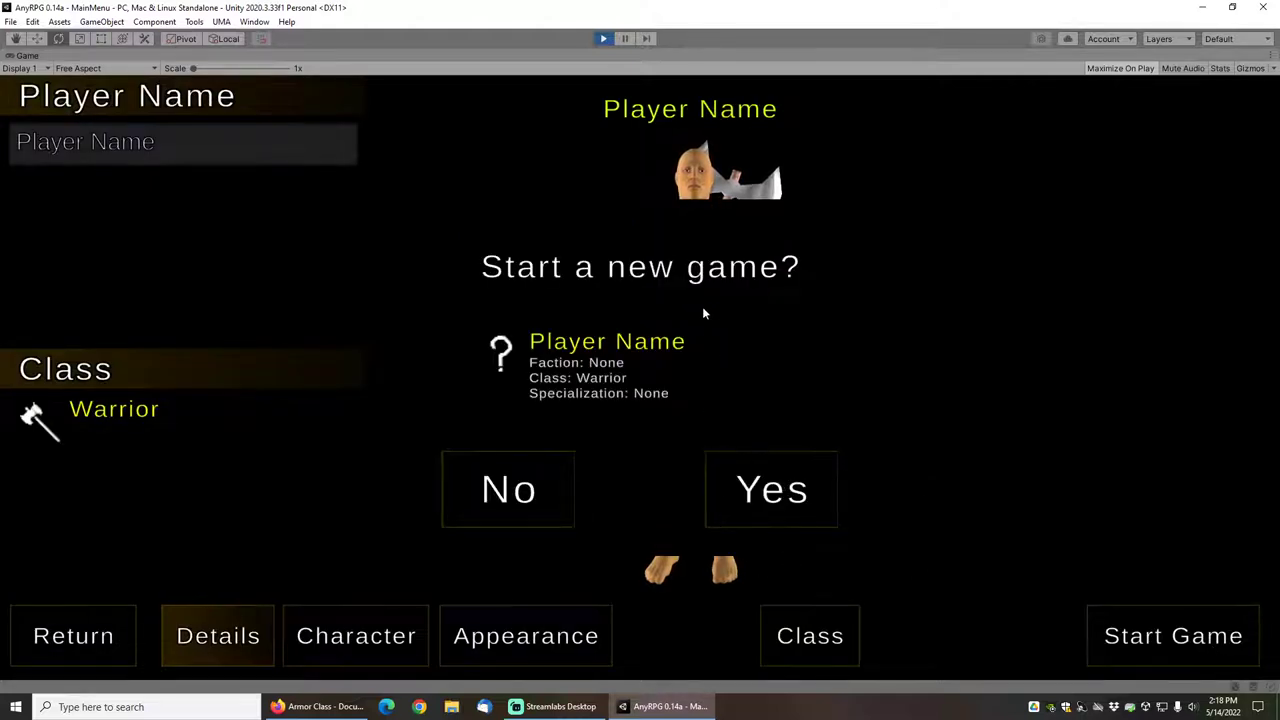
click(712, 472)
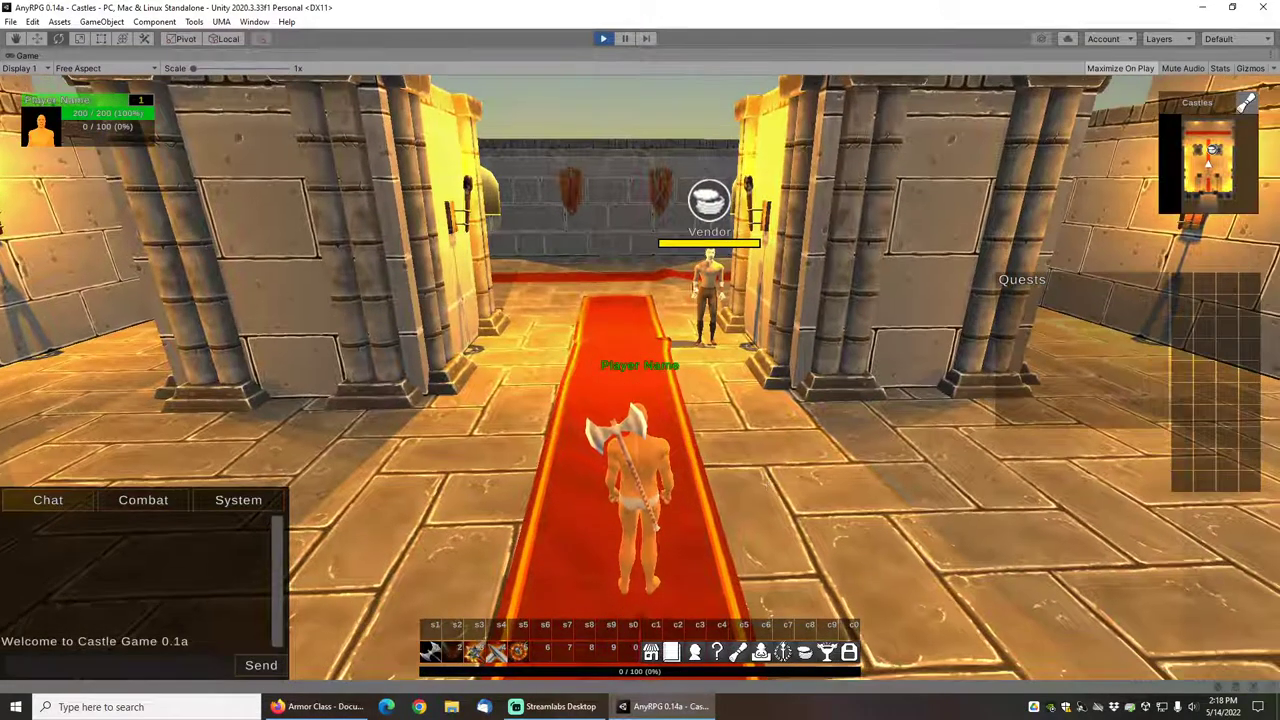
click(603, 38)
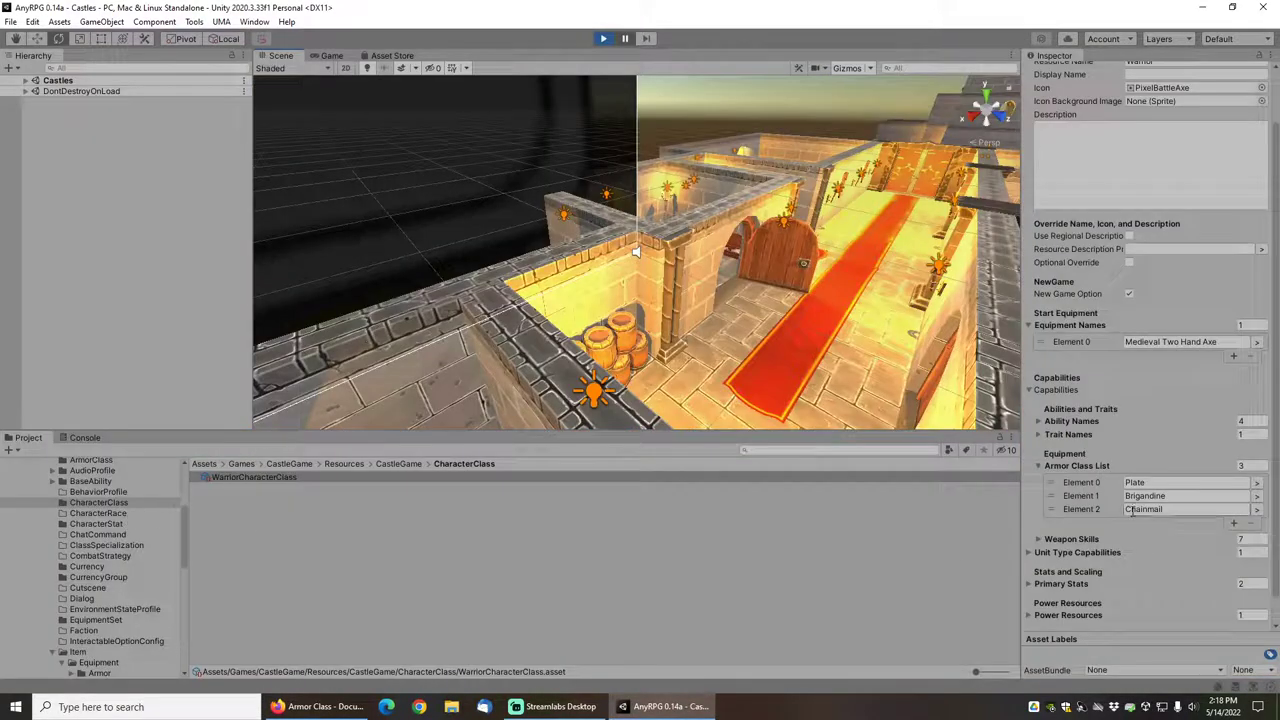
mouse_move(1080, 332)
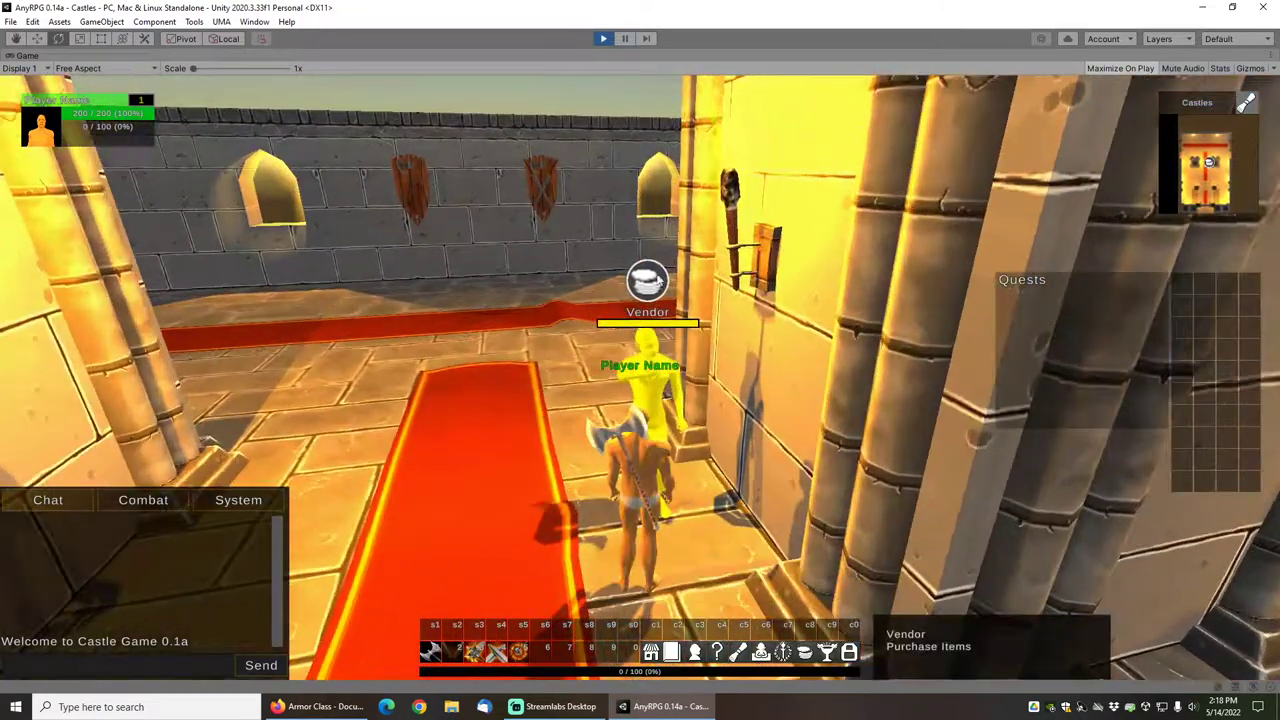
Step: Buy Brigandine Boots, Gloves, Pants, Chainmail Coif and Hauberk from the Vendor
click(650, 285)
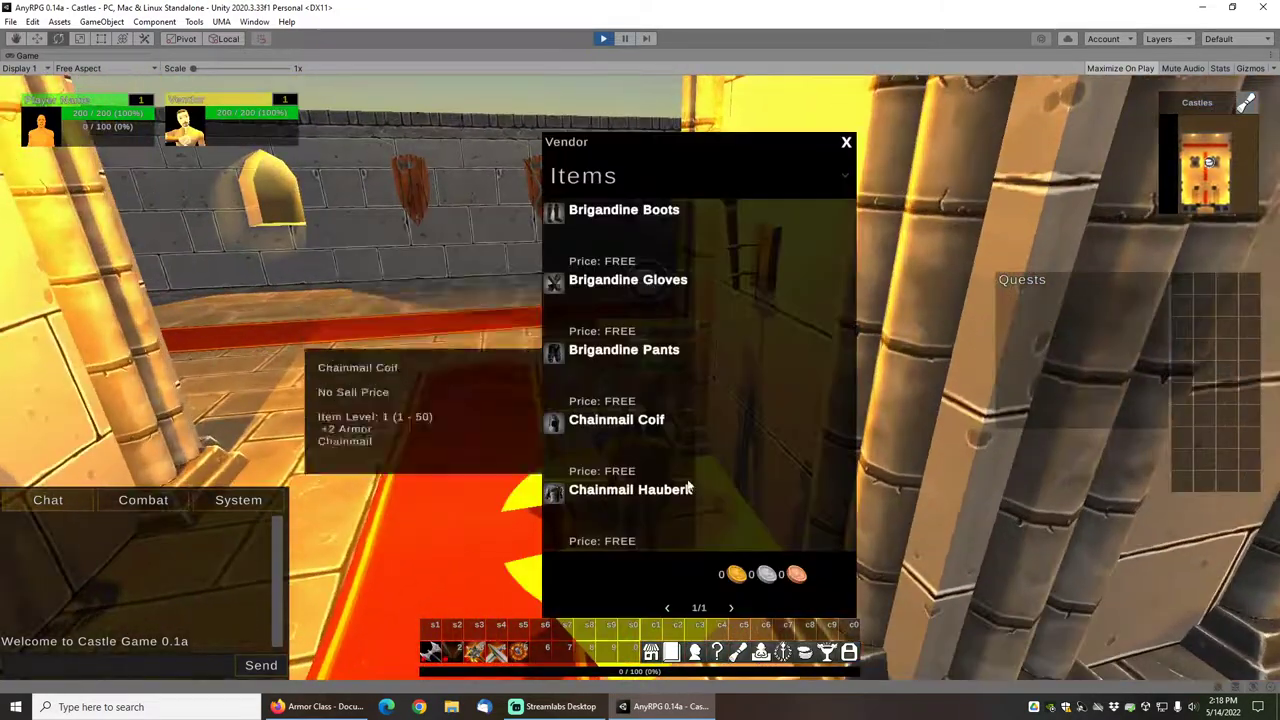
click(620, 244)
click(623, 304)
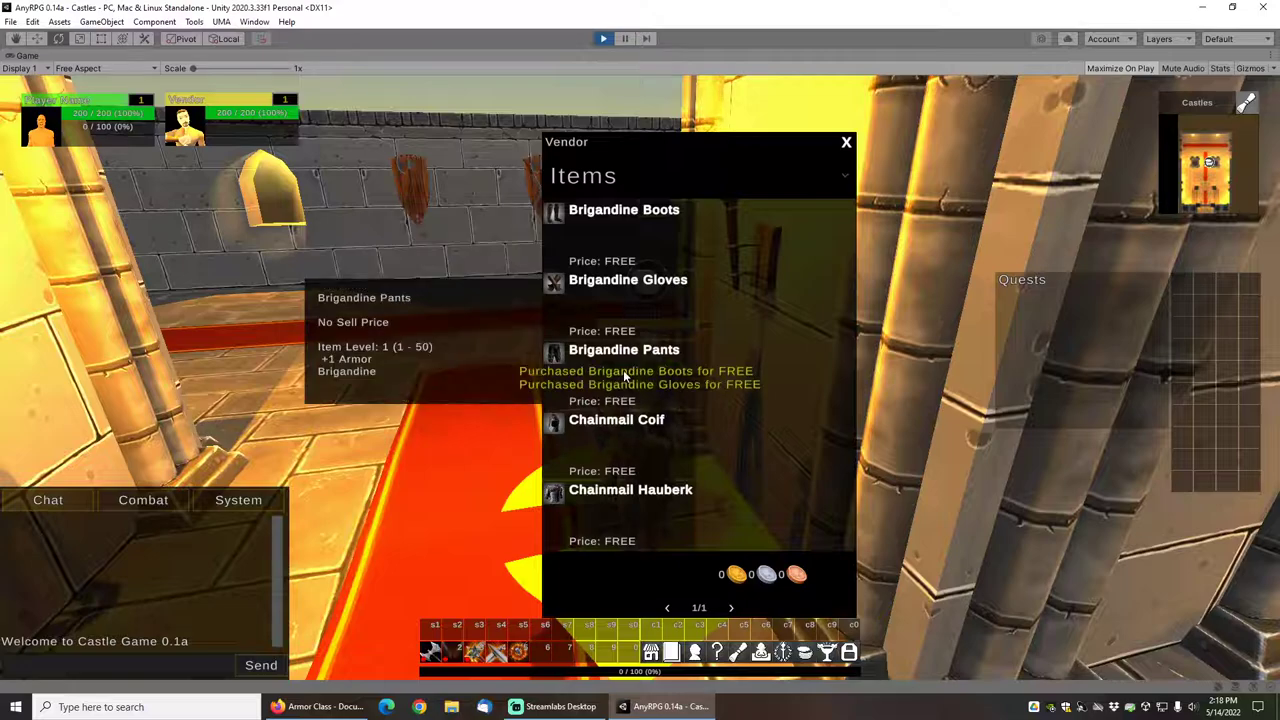
click(623, 370)
click(621, 441)
click(629, 514)
key(Escape)
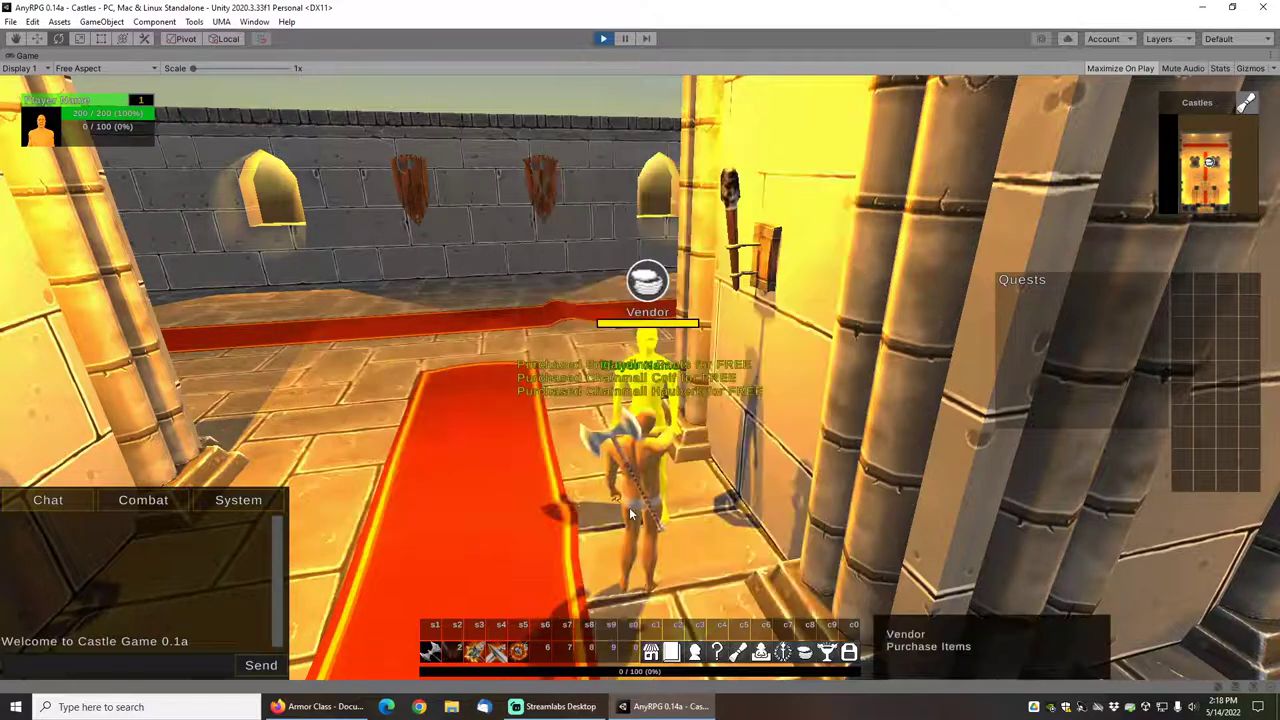
Step: Walk away from the Vendor with the inventory and character panel open
key(b)
key(s)
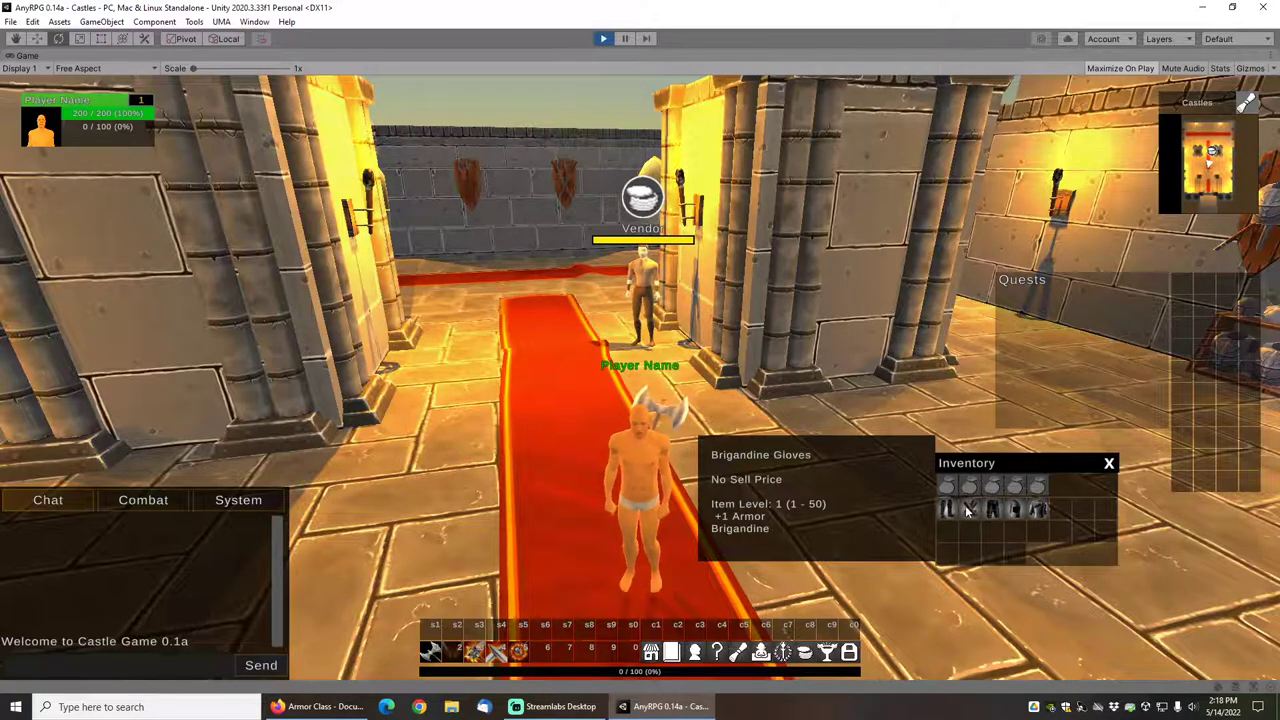
key(c)
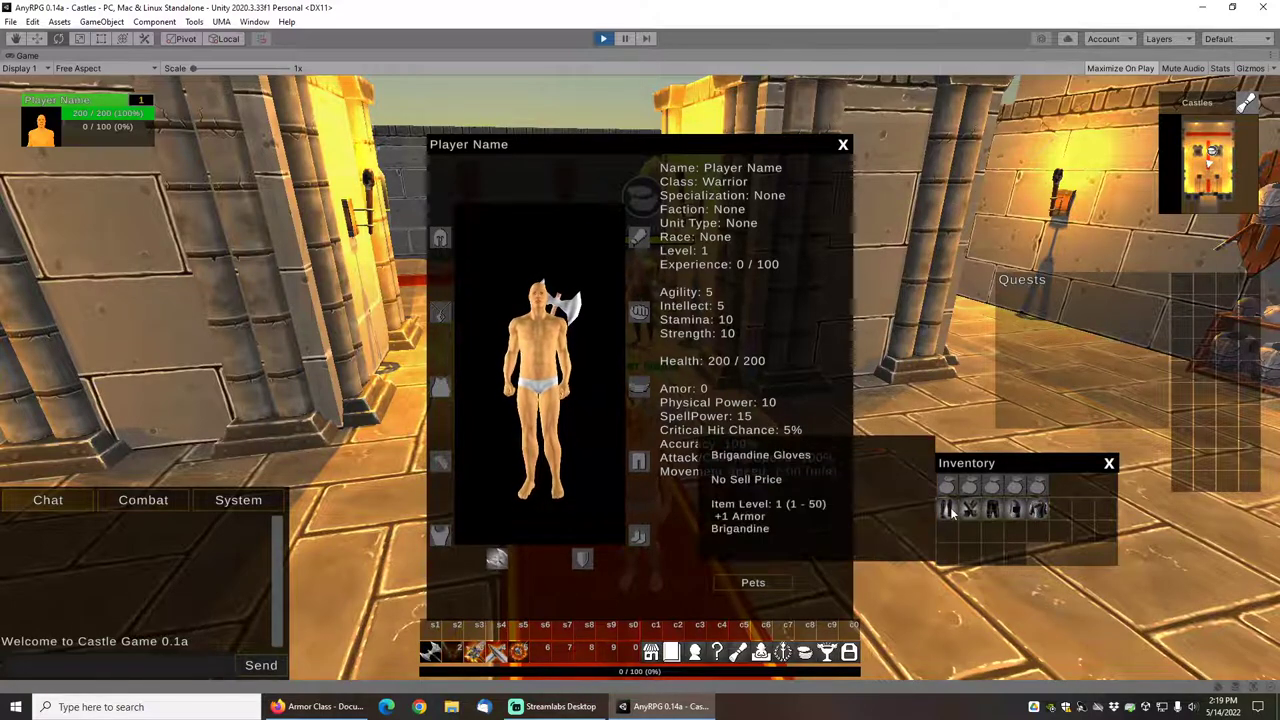
mouse_move(948, 509)
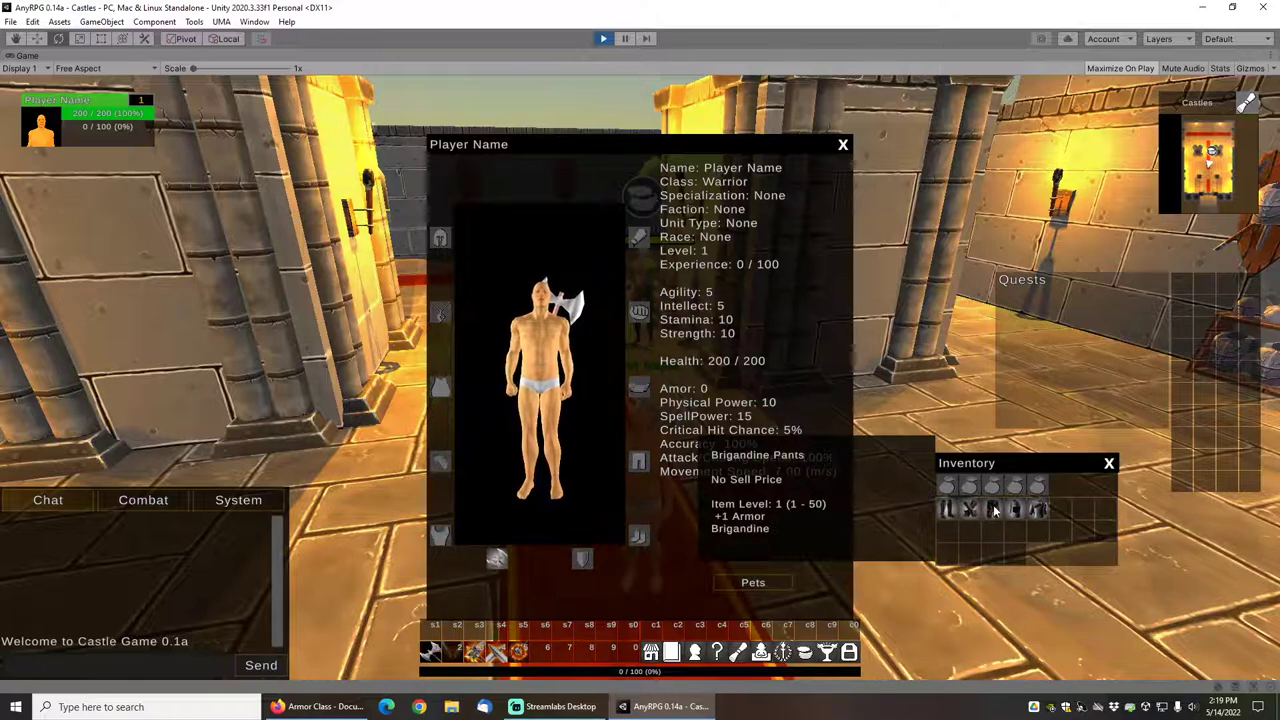
mouse_move(1015, 508)
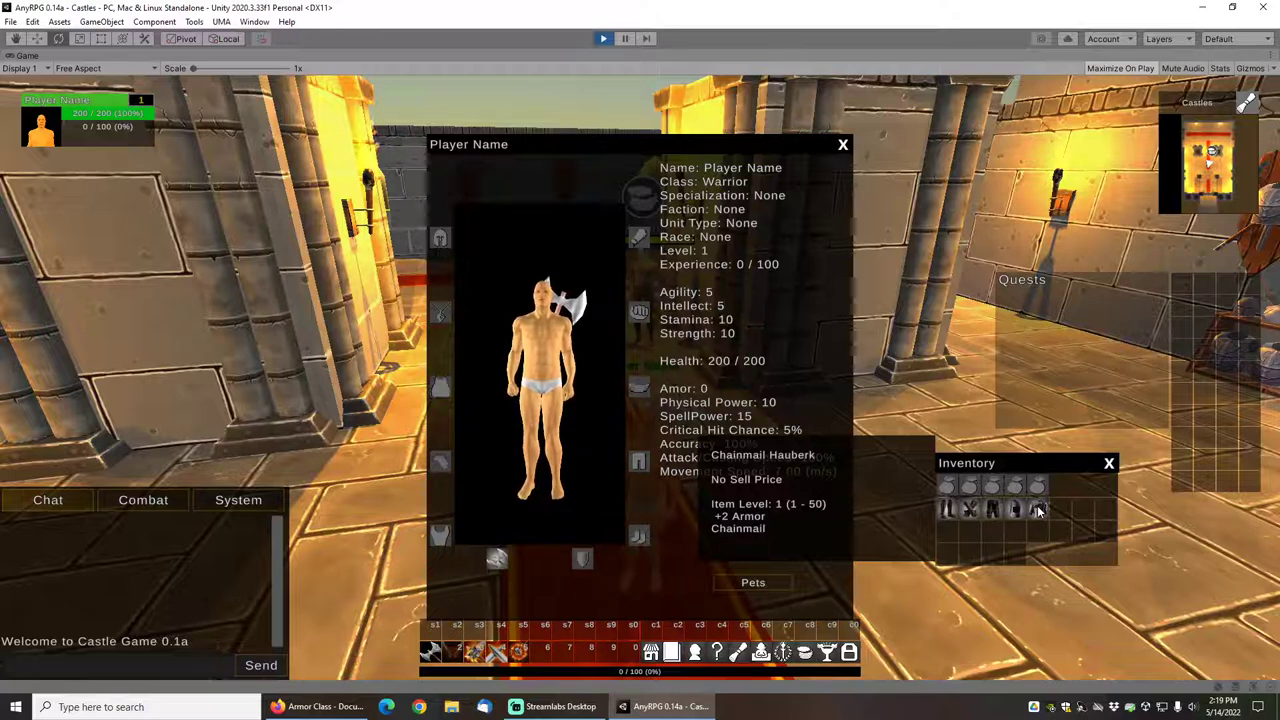
Step: Equip all five armor pieces from the inventory, raising Armor to 7, and close the panels
right_click(946, 510)
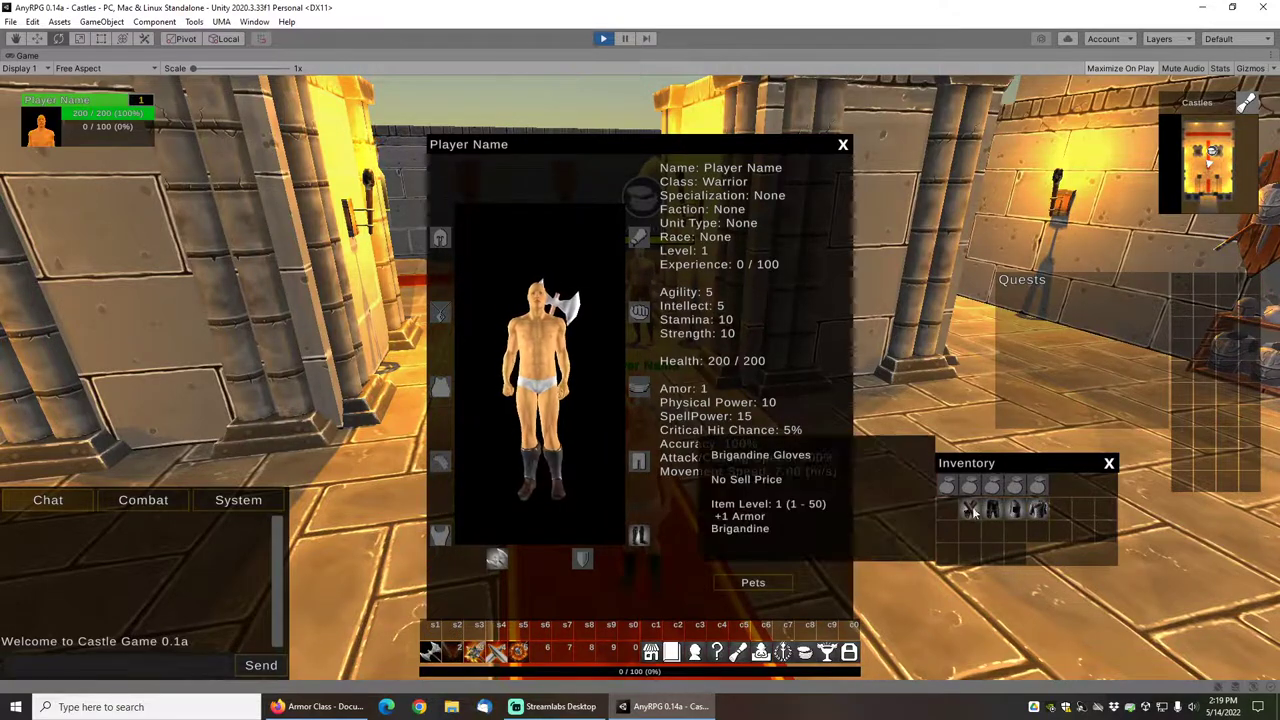
right_click(969, 510)
right_click(1005, 512)
right_click(1014, 510)
right_click(1038, 510)
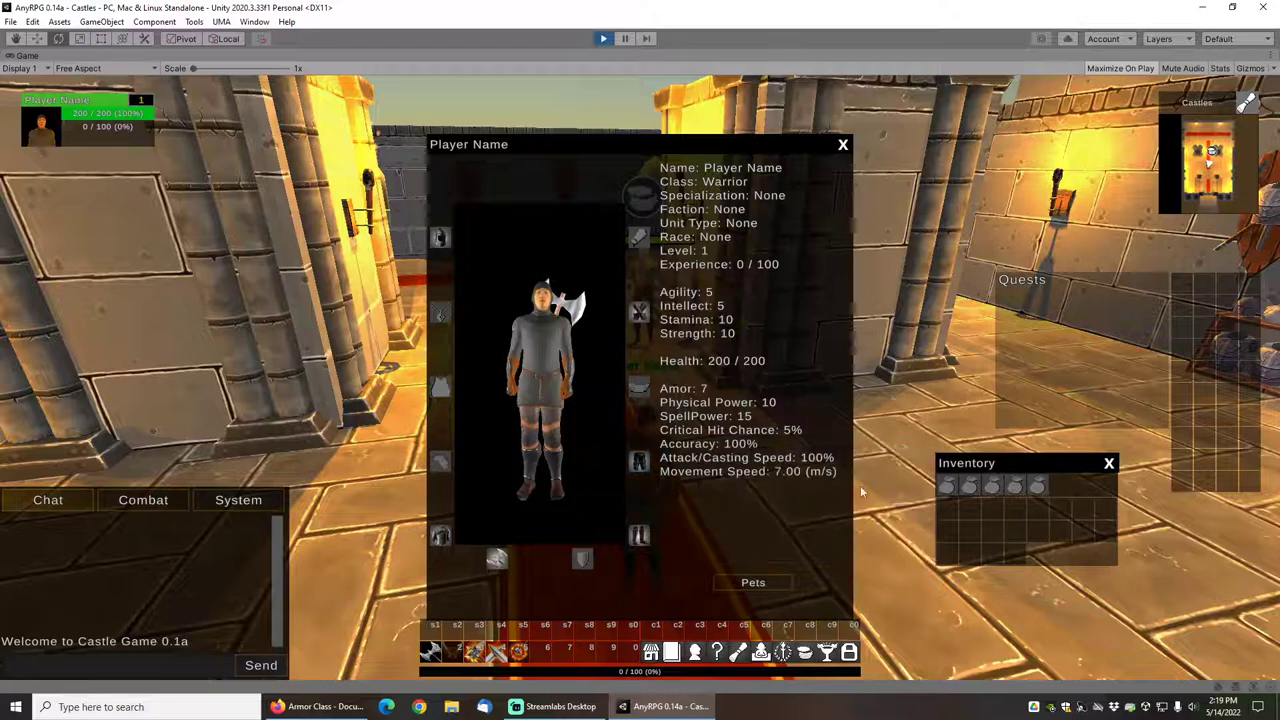
click(672, 652)
Step: Save the game from the in-game menu and review the armored Warrior's character sheet
click(651, 652)
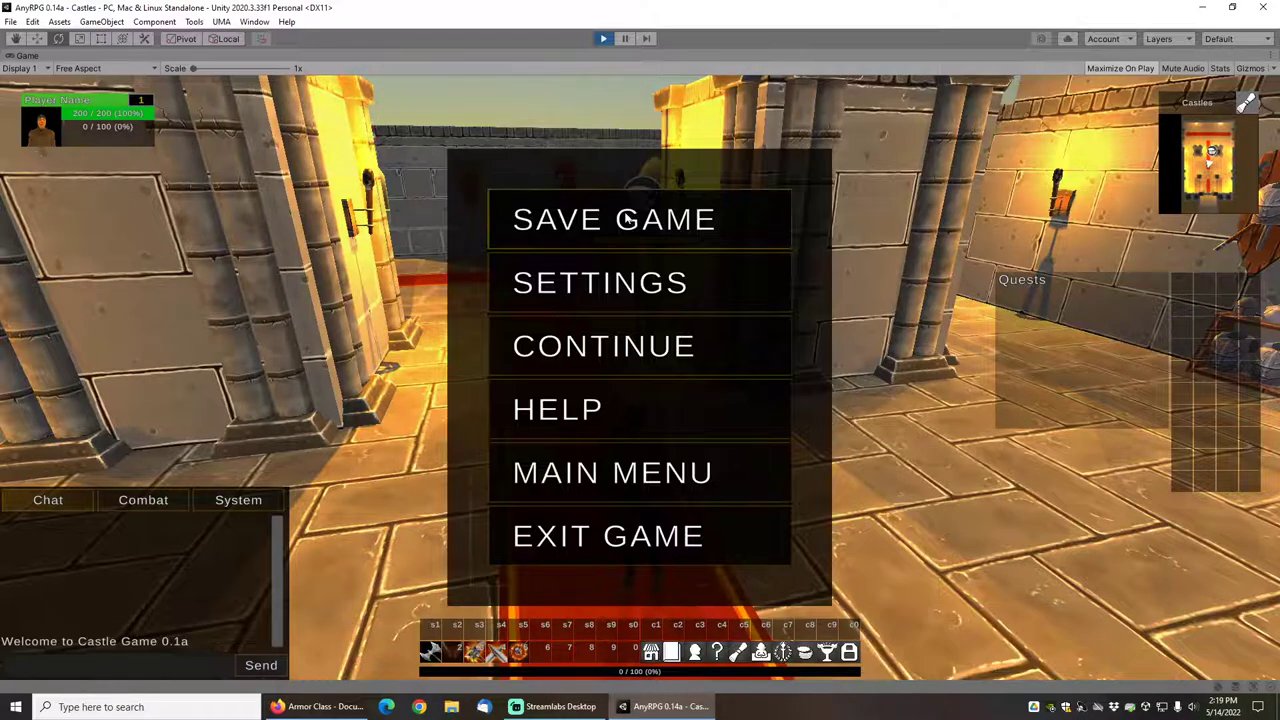
click(709, 219)
key(c)
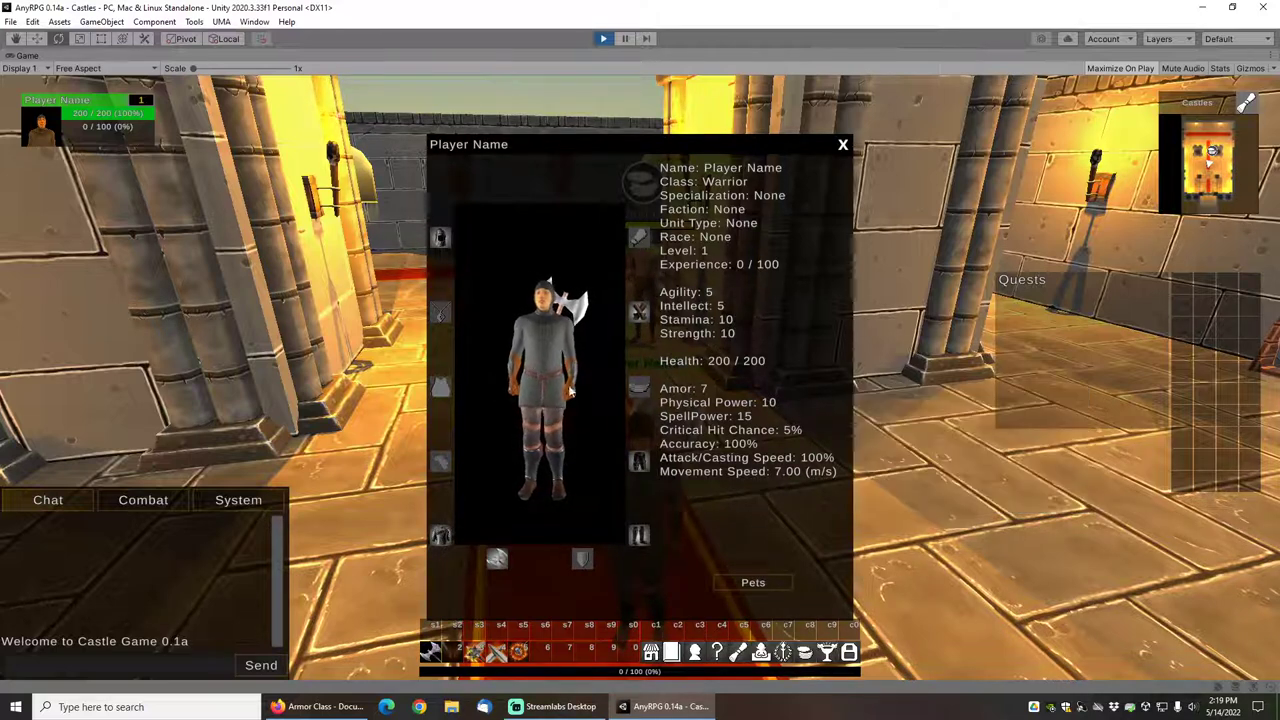
mouse_move(440, 538)
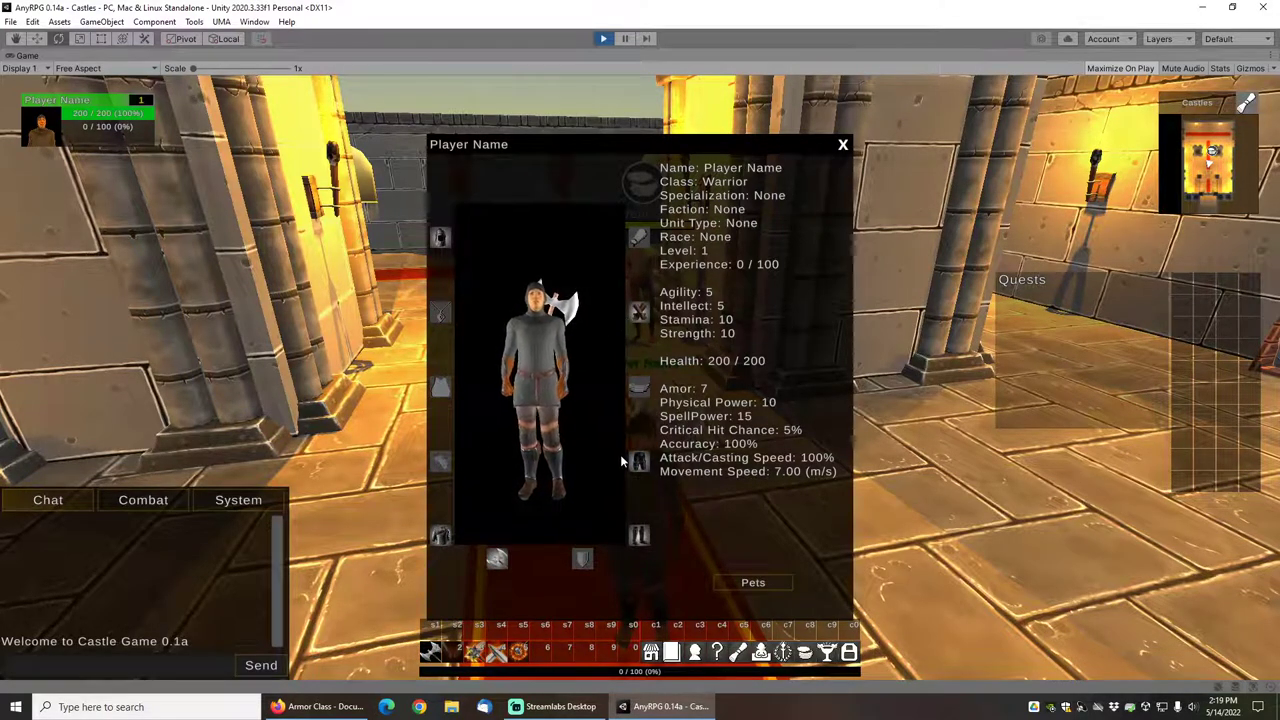
mouse_move(617, 515)
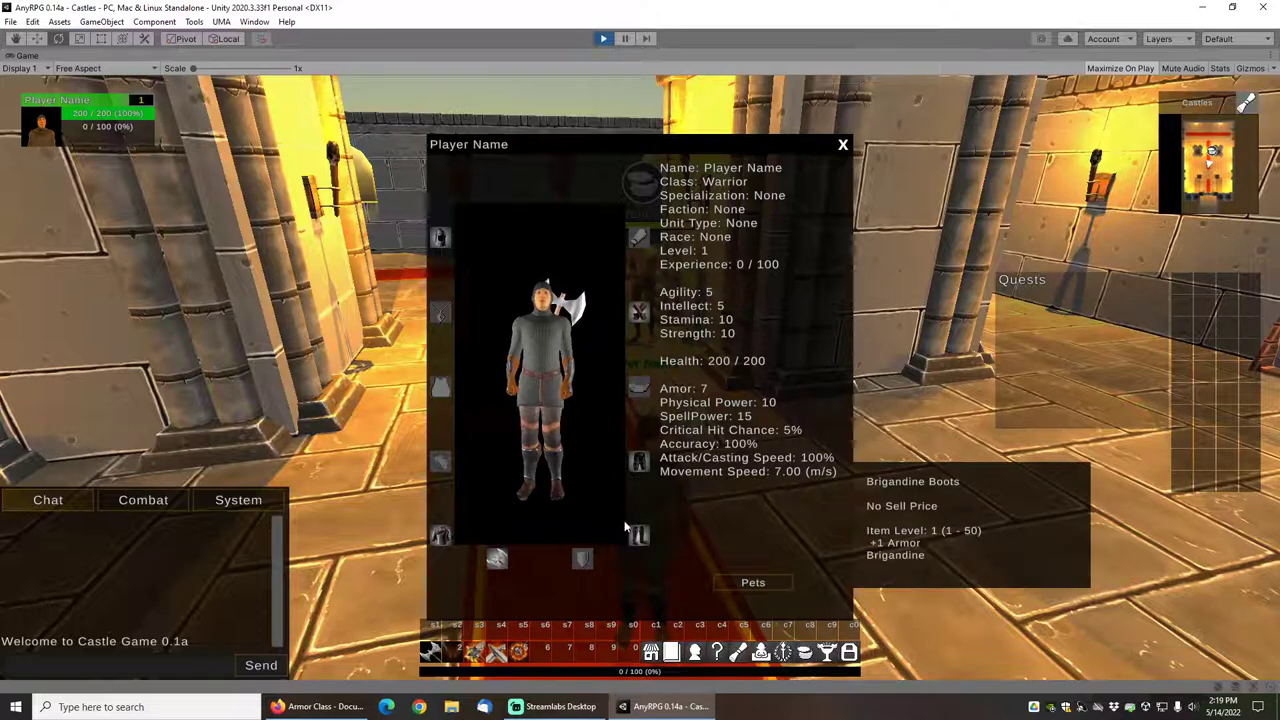
click(843, 145)
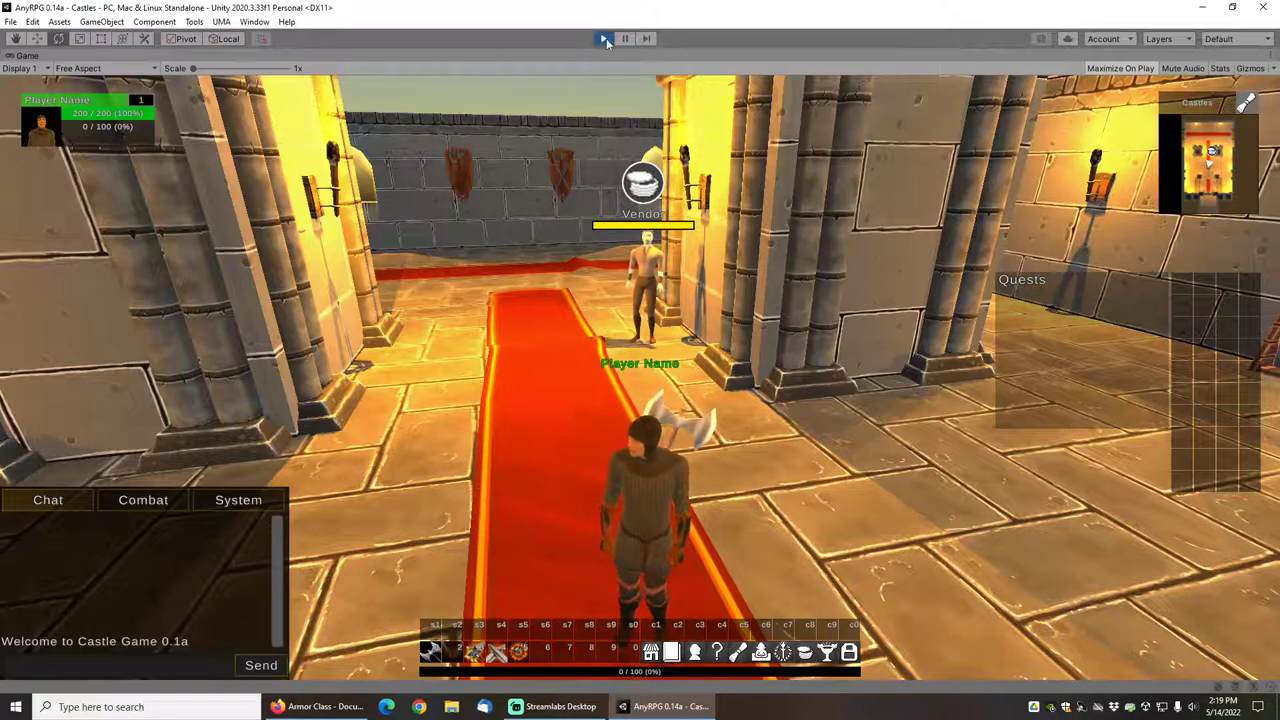
Step: Save the game again and stop Play mode
click(849, 652)
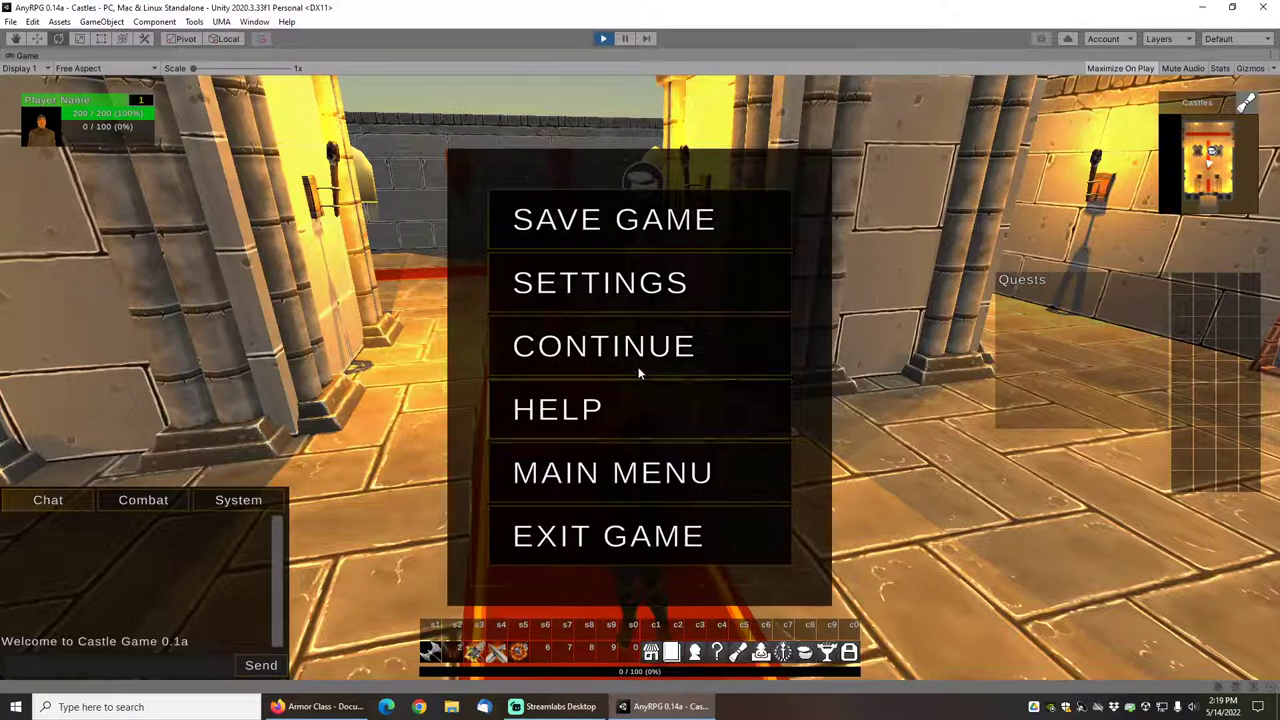
click(615, 220)
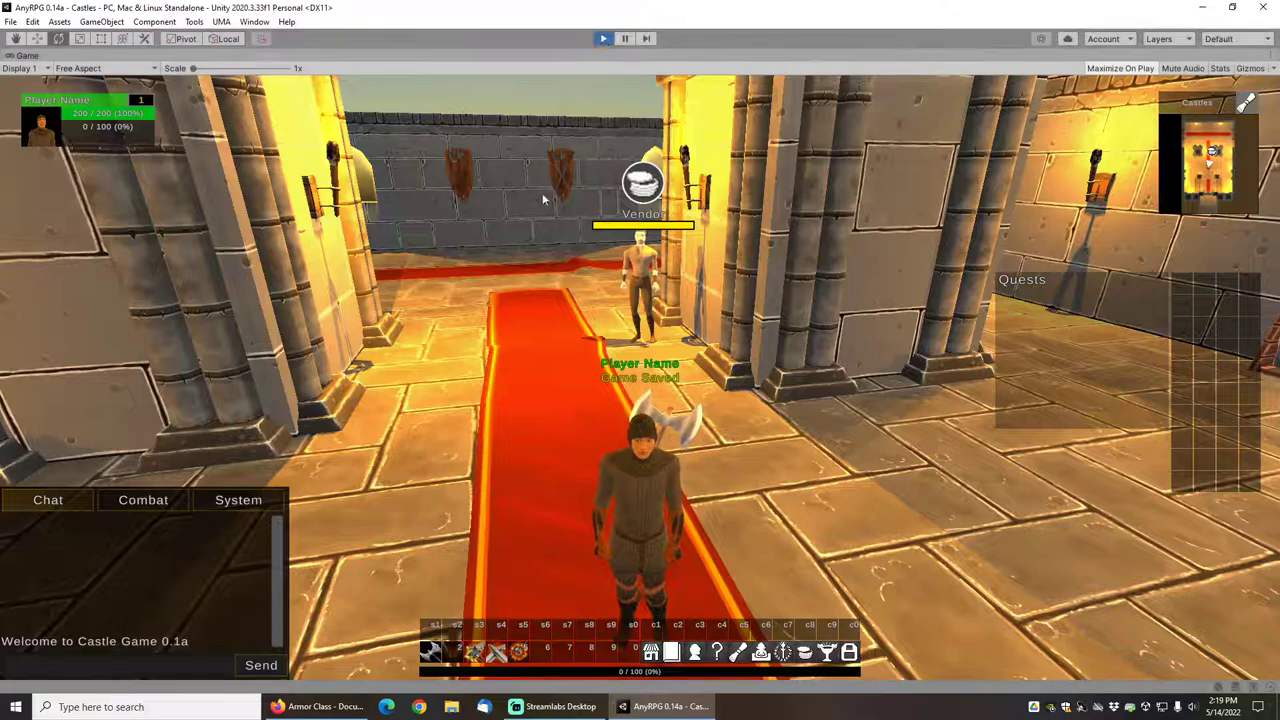
key(ctrl+p)
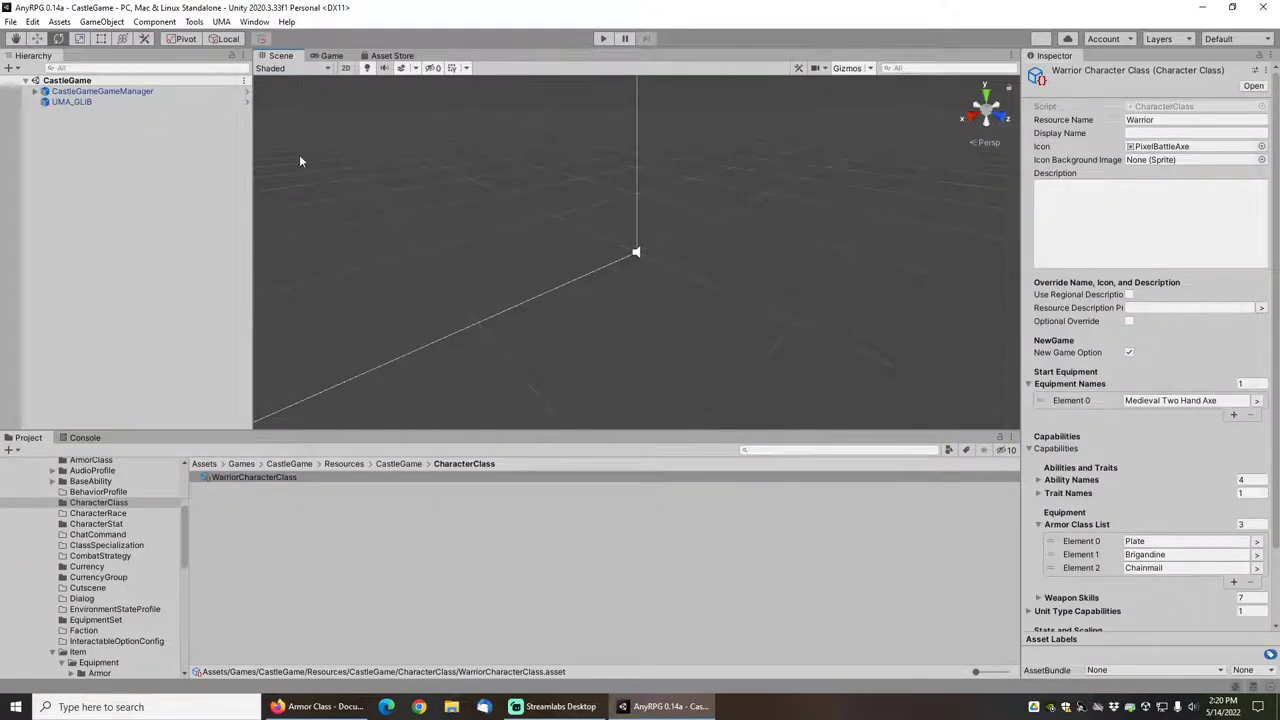
Step: Open the Template Content Wizard from Tools > AnyRPG > Wizard
click(194, 24)
mouse_move(220, 37)
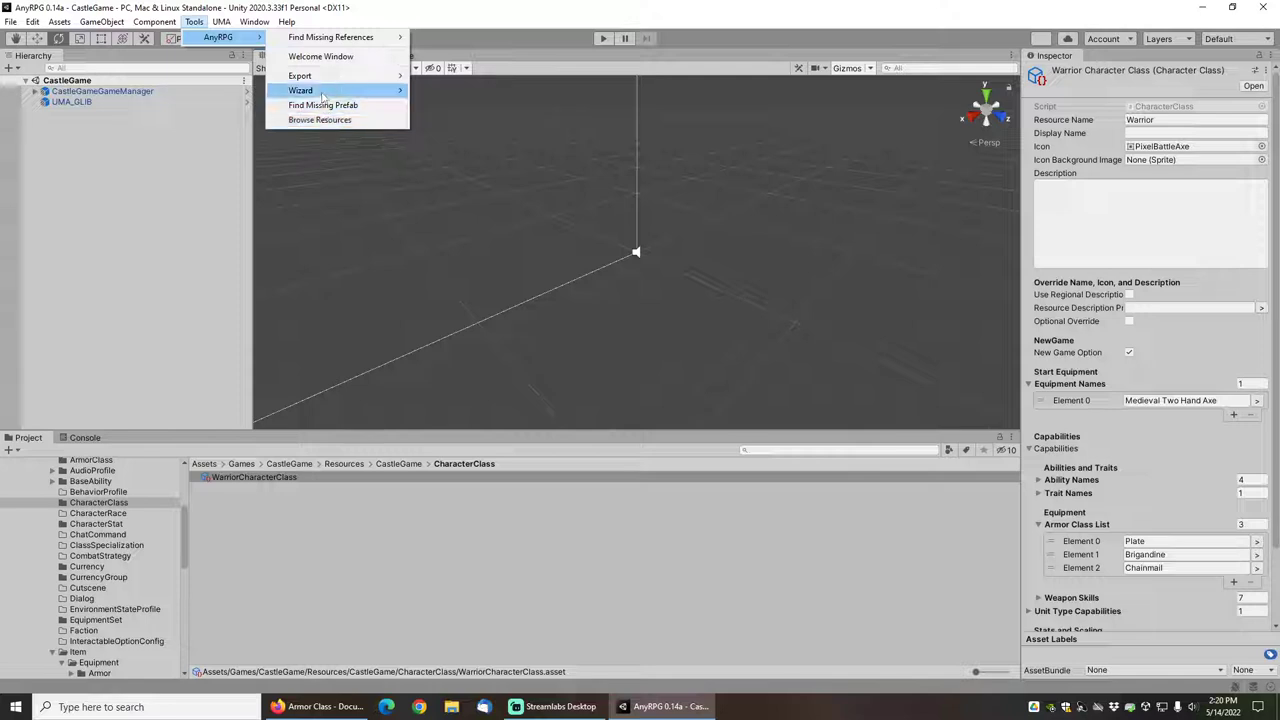
mouse_move(327, 77)
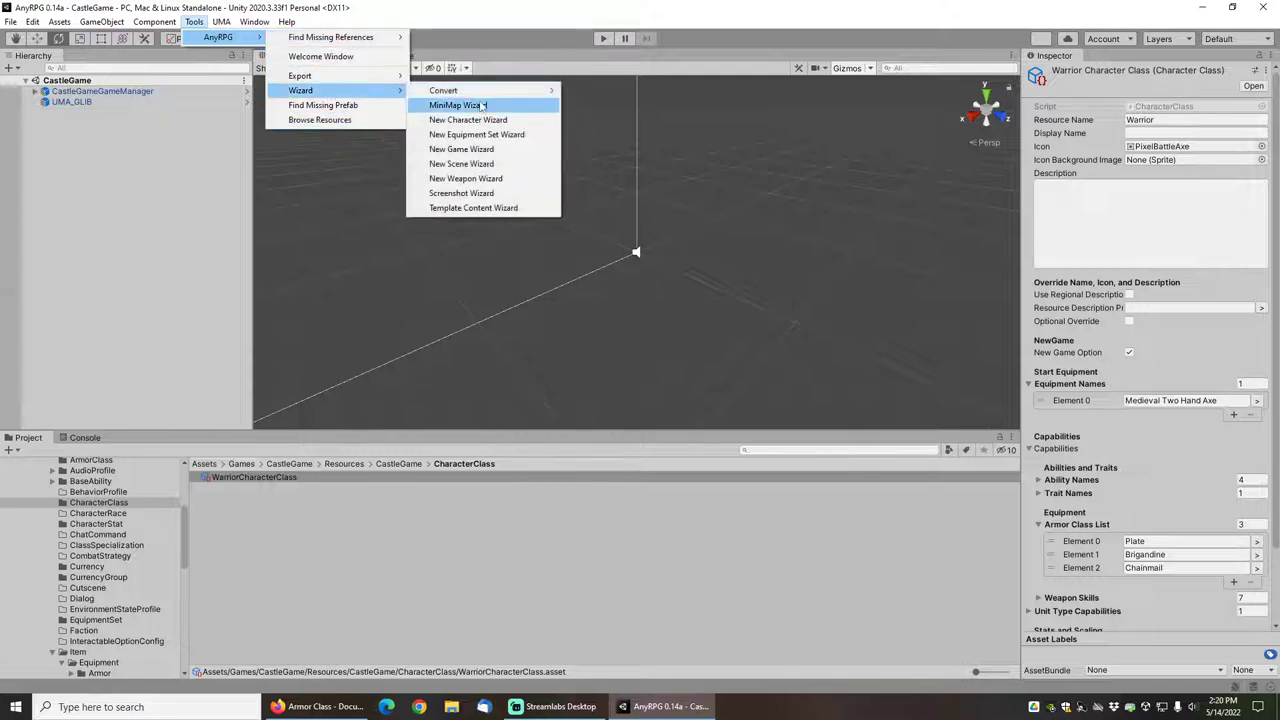
click(473, 208)
Step: Install AllCheatCommandsTemplatePackage as Scriptable Content into Castle Game, then enter Play mode
click(535, 301)
click(562, 287)
text(cheat)
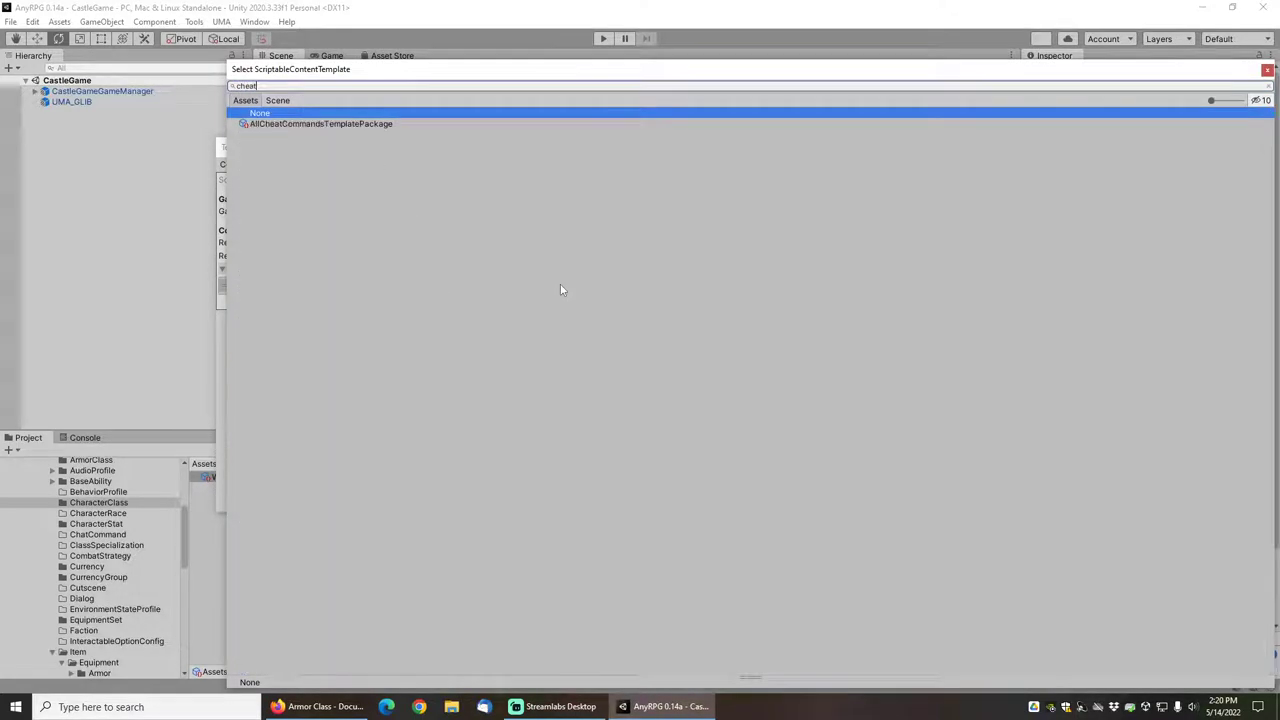
double_click(283, 124)
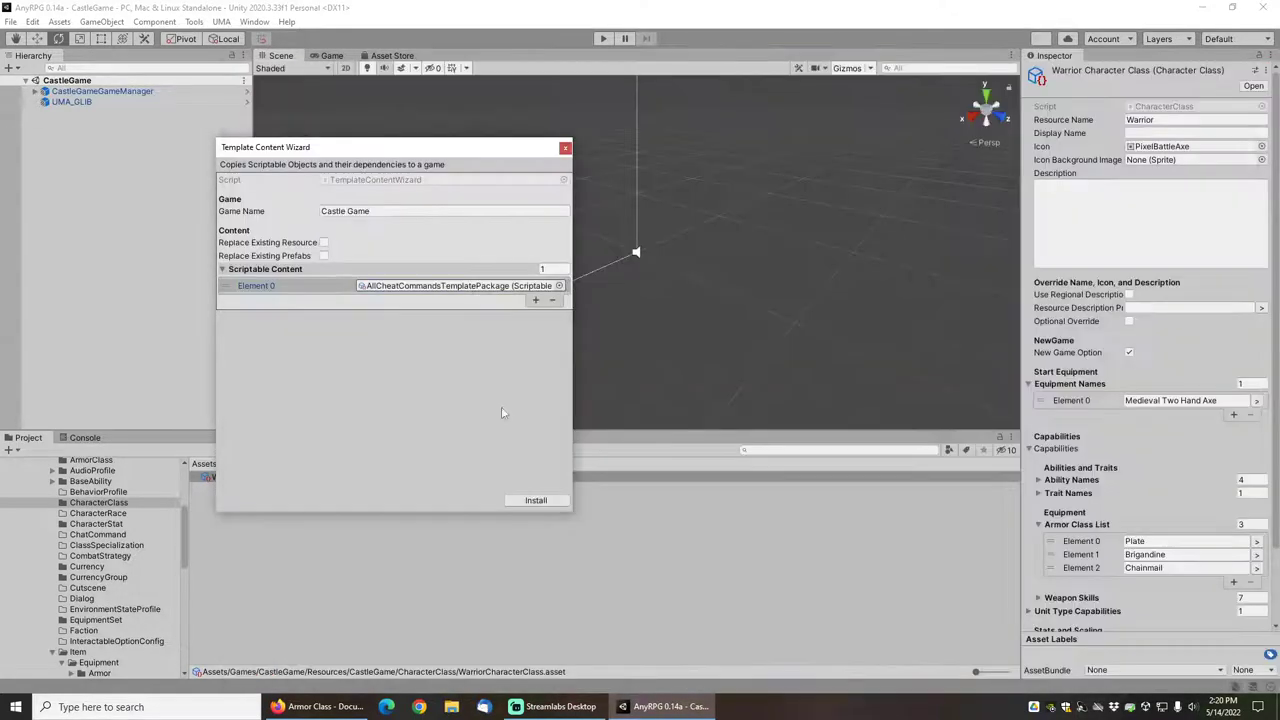
click(536, 501)
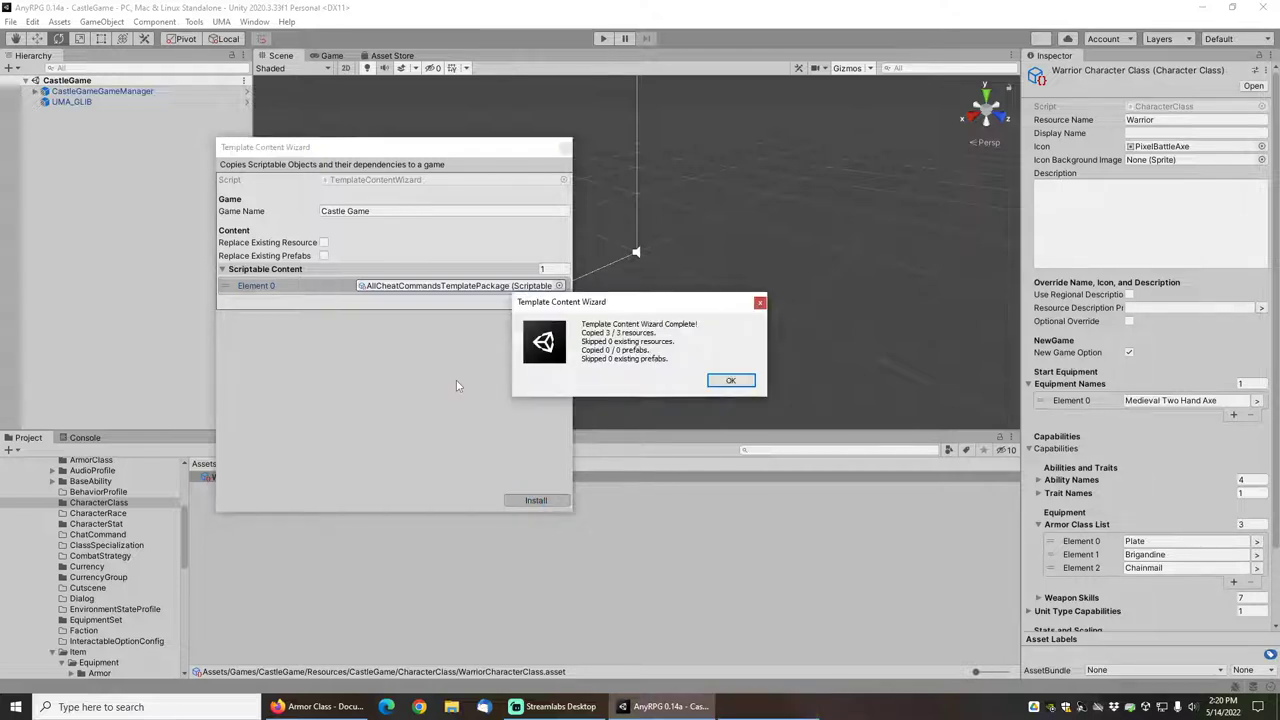
click(730, 380)
click(603, 38)
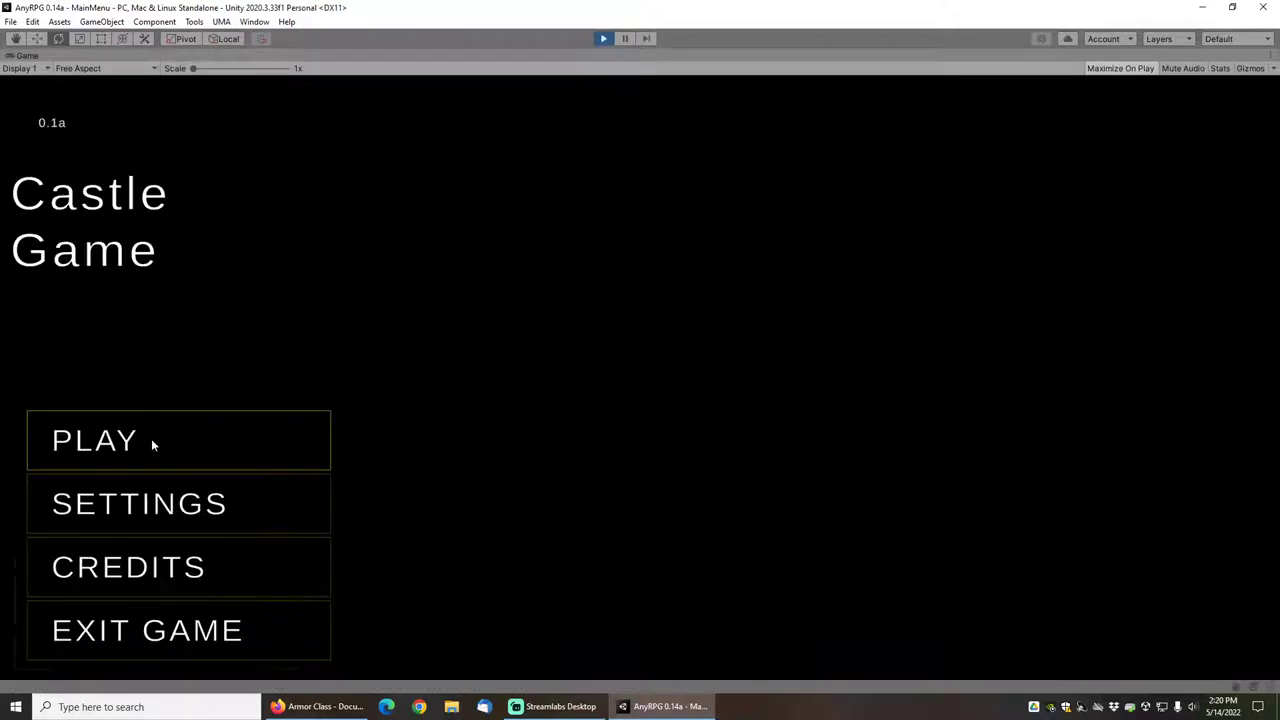
Step: Load the saved Warrior and send '/gainxp 100' in chat to reach level 2
click(151, 440)
click(571, 380)
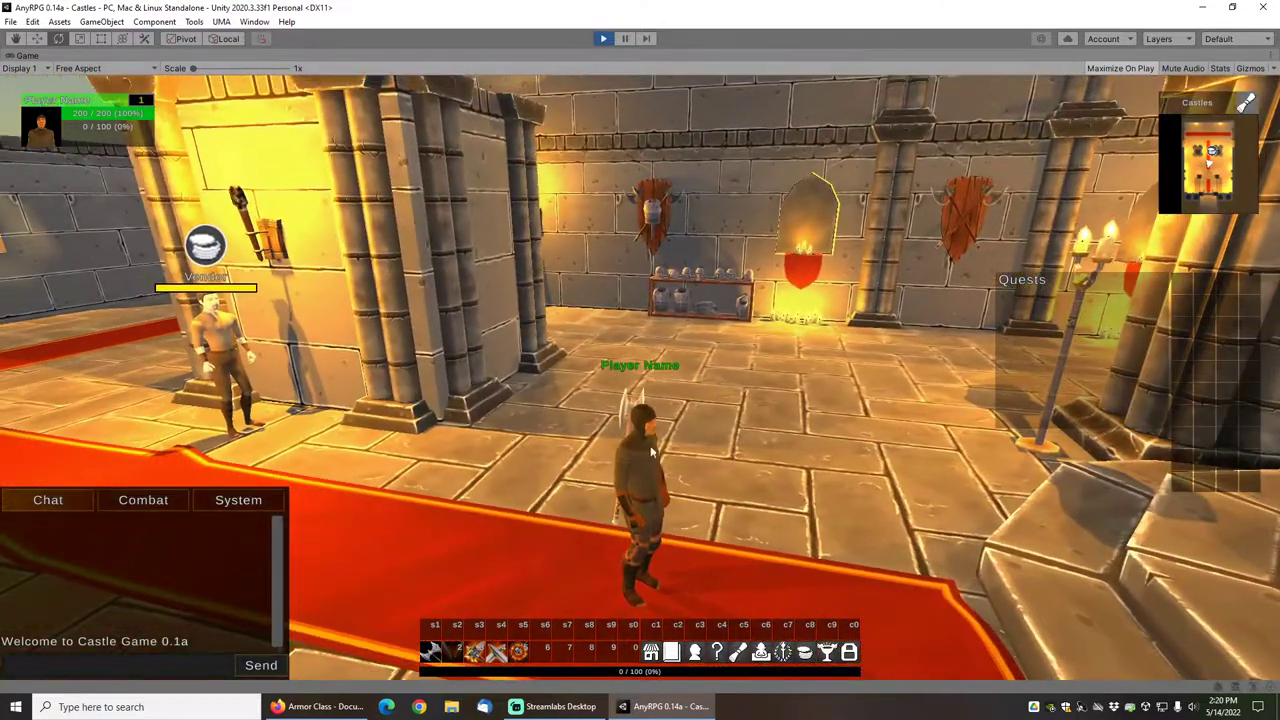
click(107, 666)
text(/gainxp)
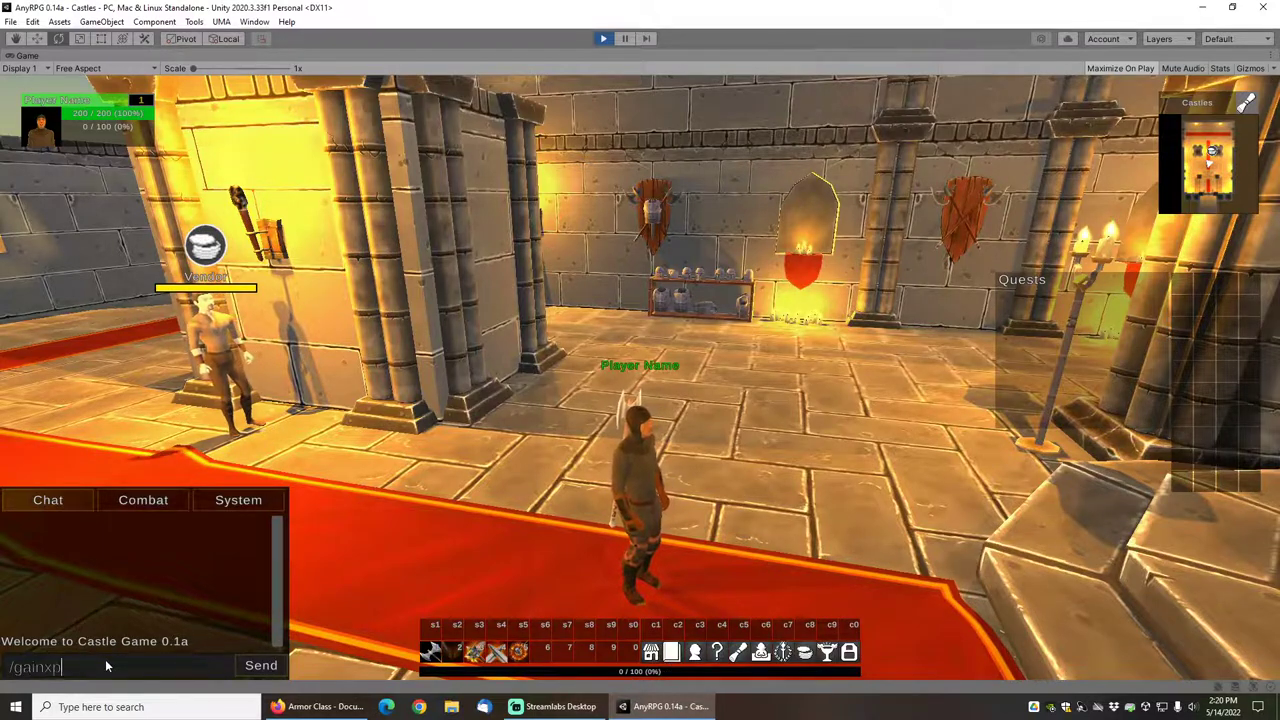
text( 100)
key(Return)
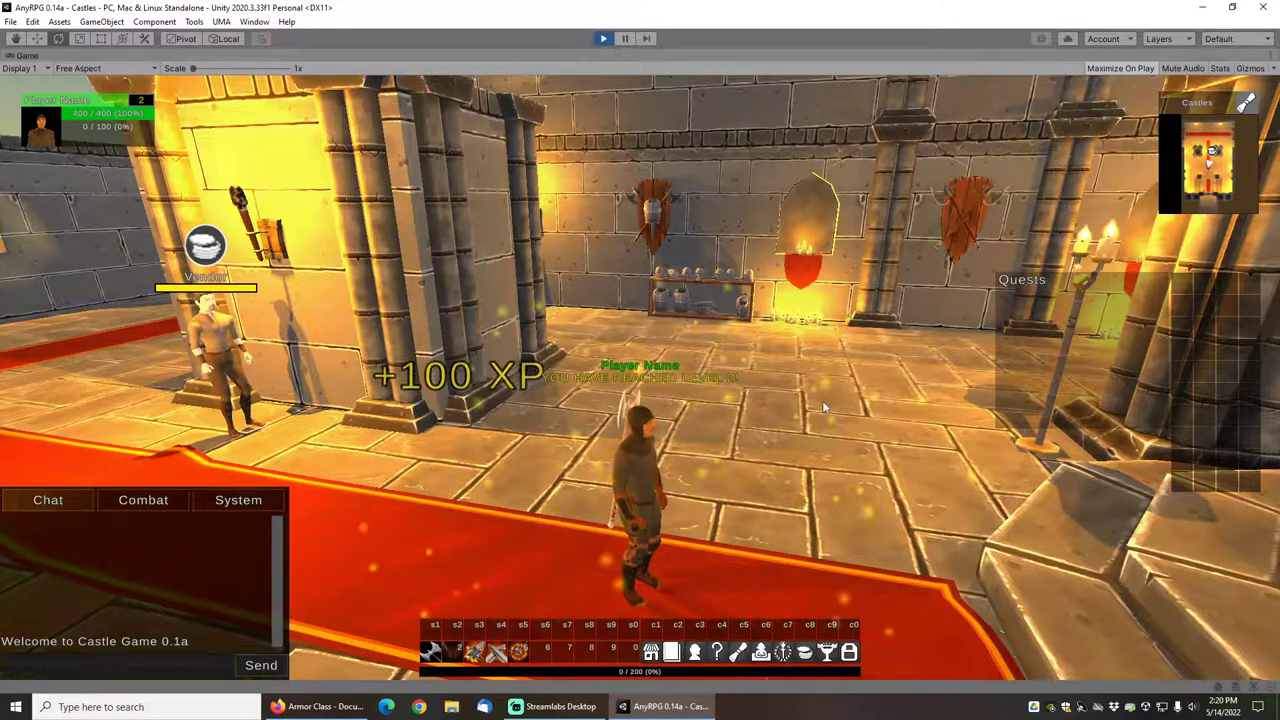
Step: Check the level-2 Chainmail Coif's +4 Armor tooltip in the character panel, then switch to Firefox
key(a)
key(c)
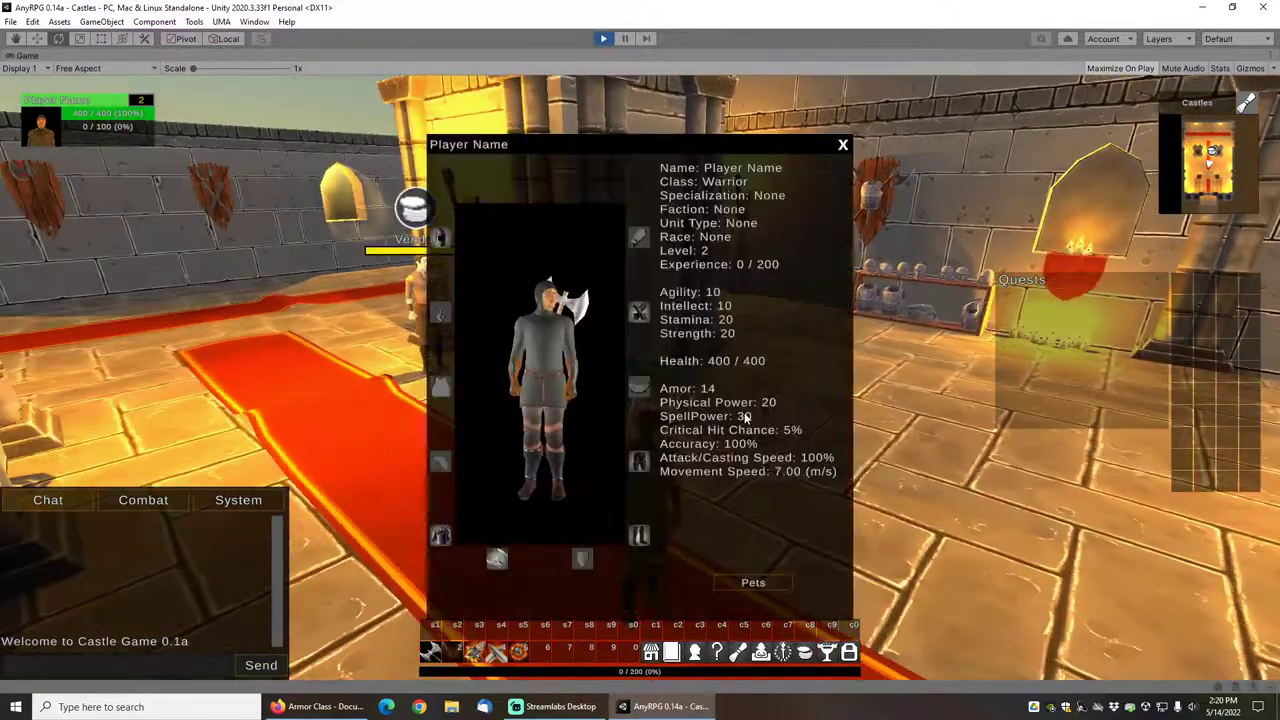
mouse_move(441, 238)
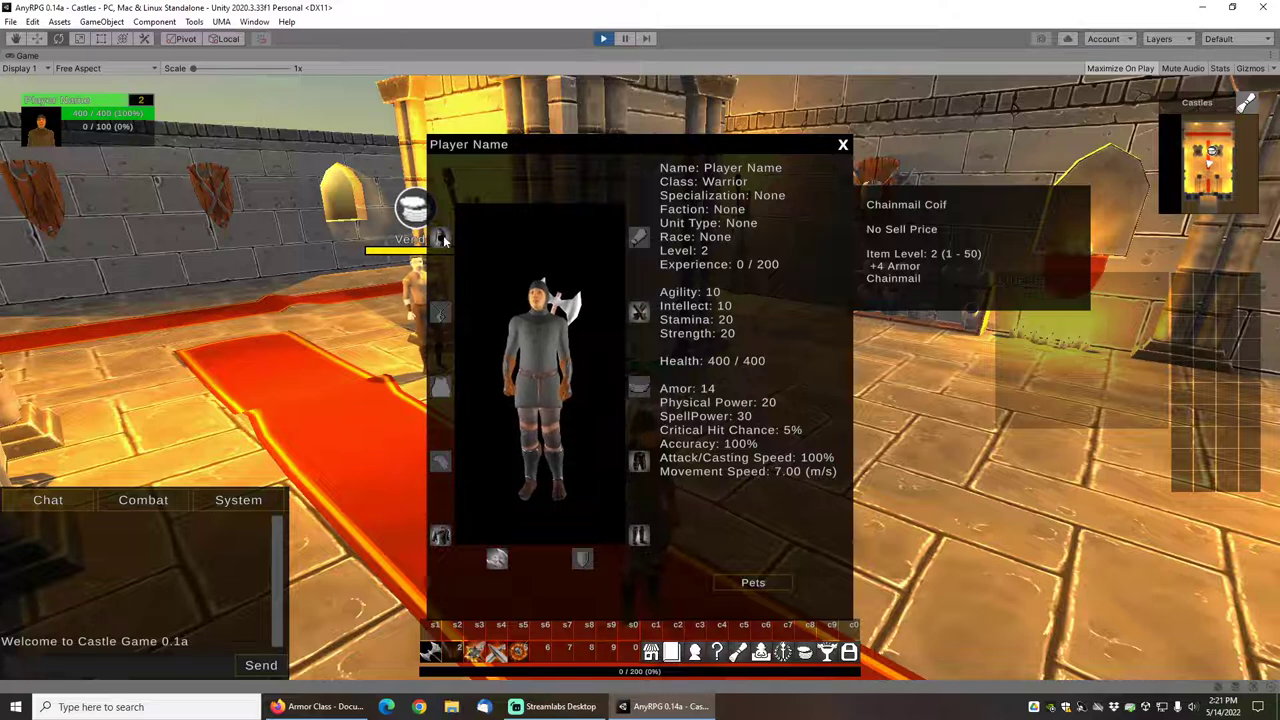
mouse_move(641, 463)
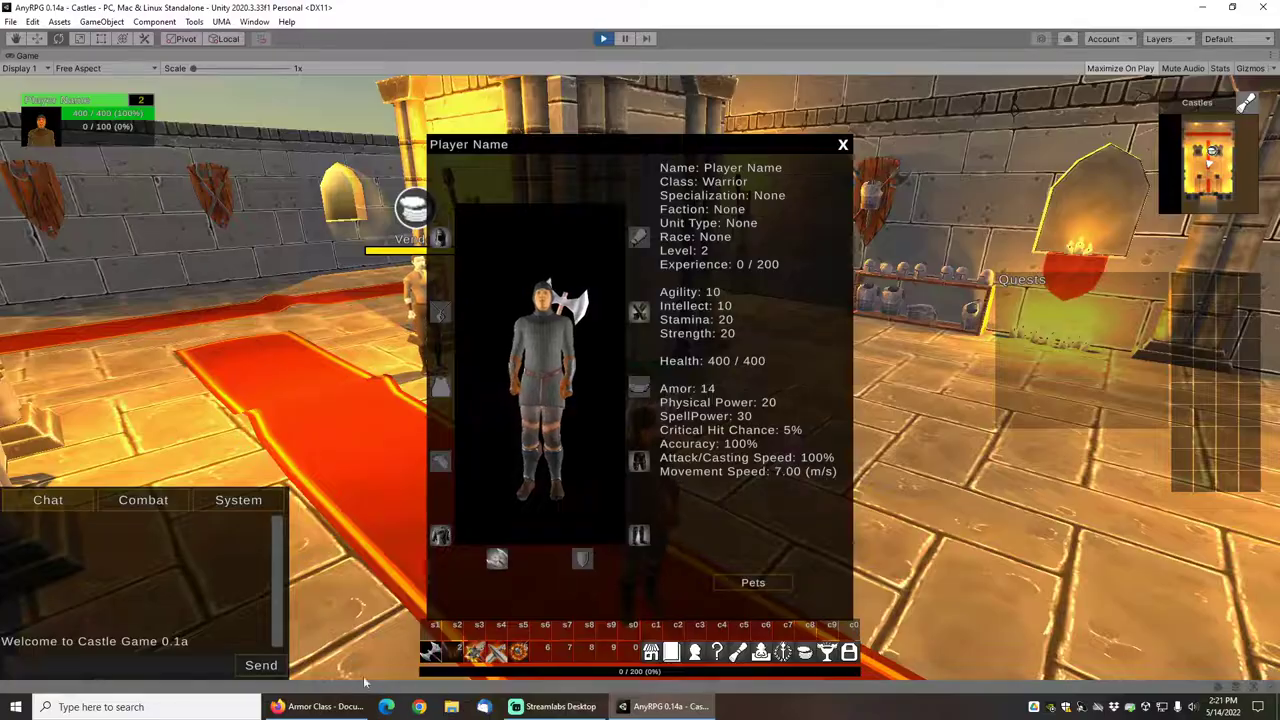
click(318, 706)
Step: Review the Armor Per Level formula in the Properties table, then return to Unity
scroll(629, 332, up, 2)
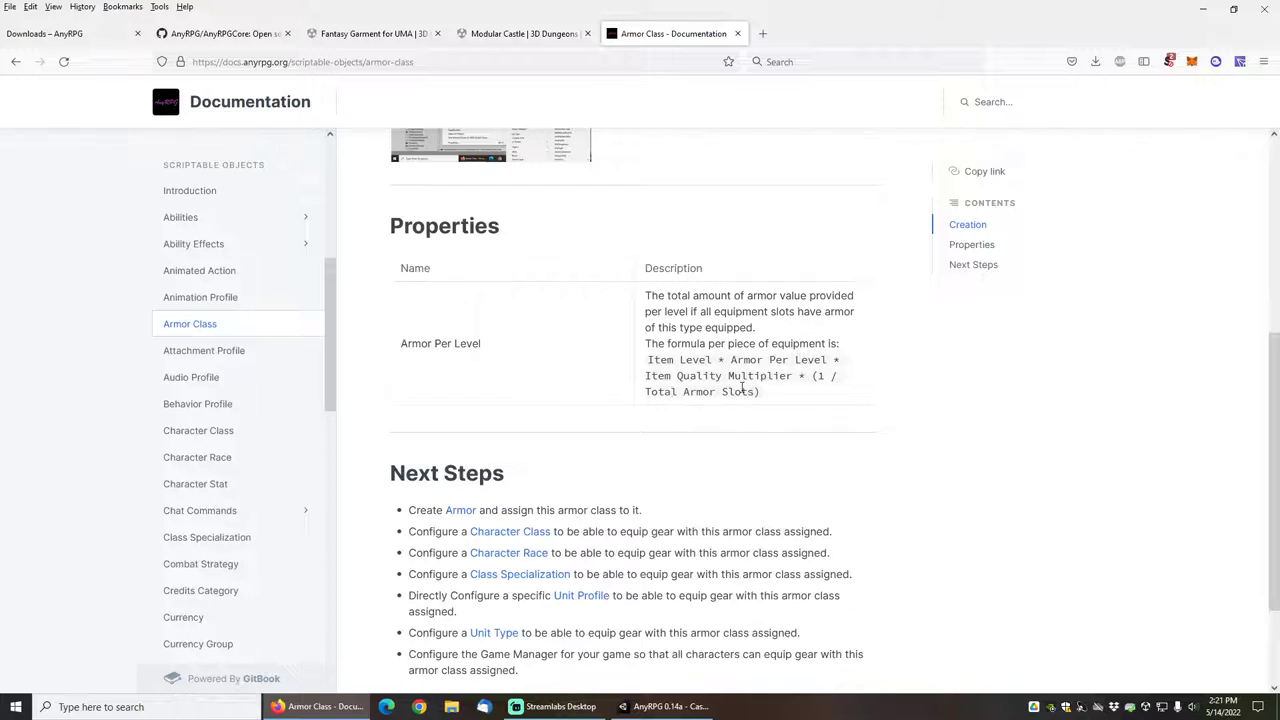
click(665, 706)
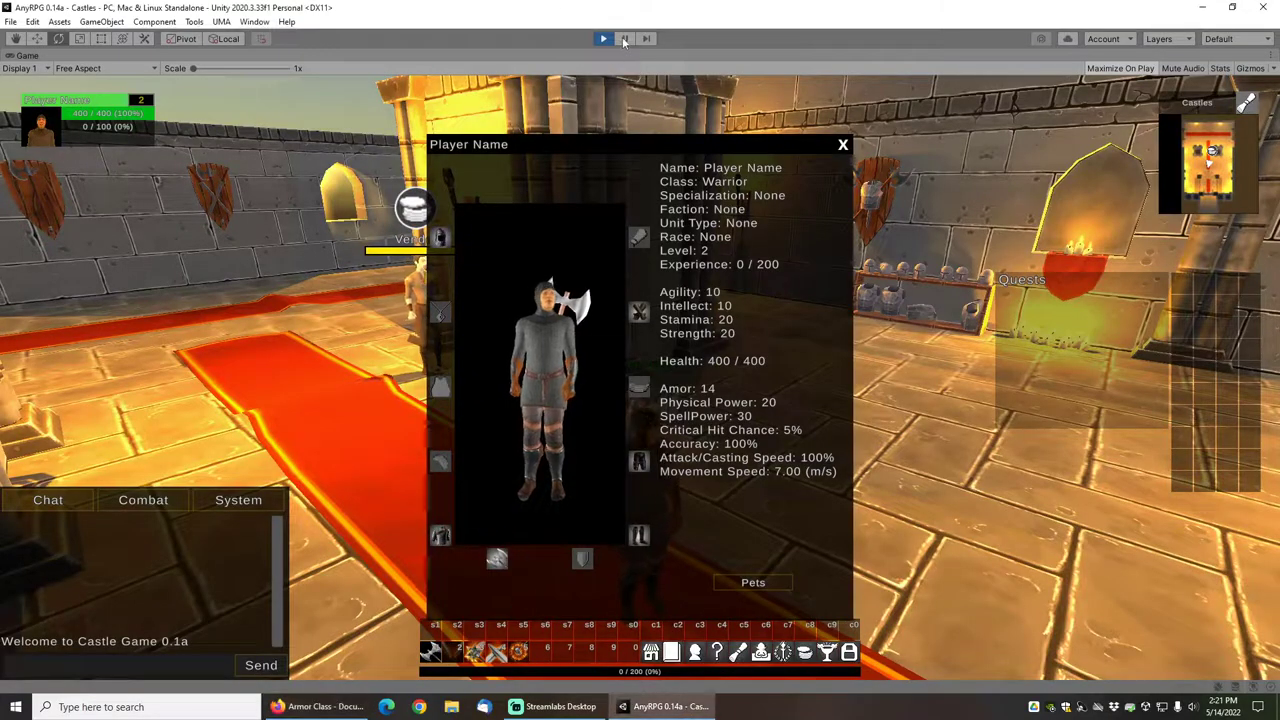
Step: Restore the full editor layout and view the Common item quality in the ItemQuality folder
key(shift+space)
scroll(150, 545, down, 3)
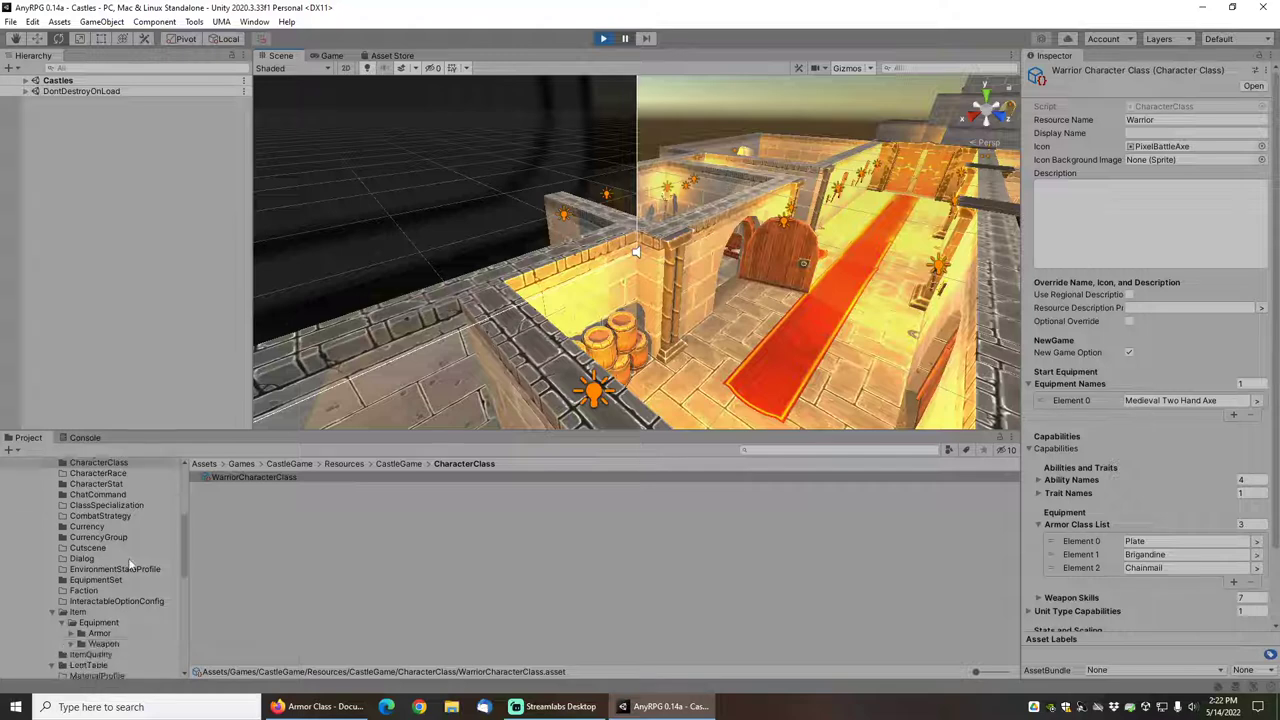
click(98, 575)
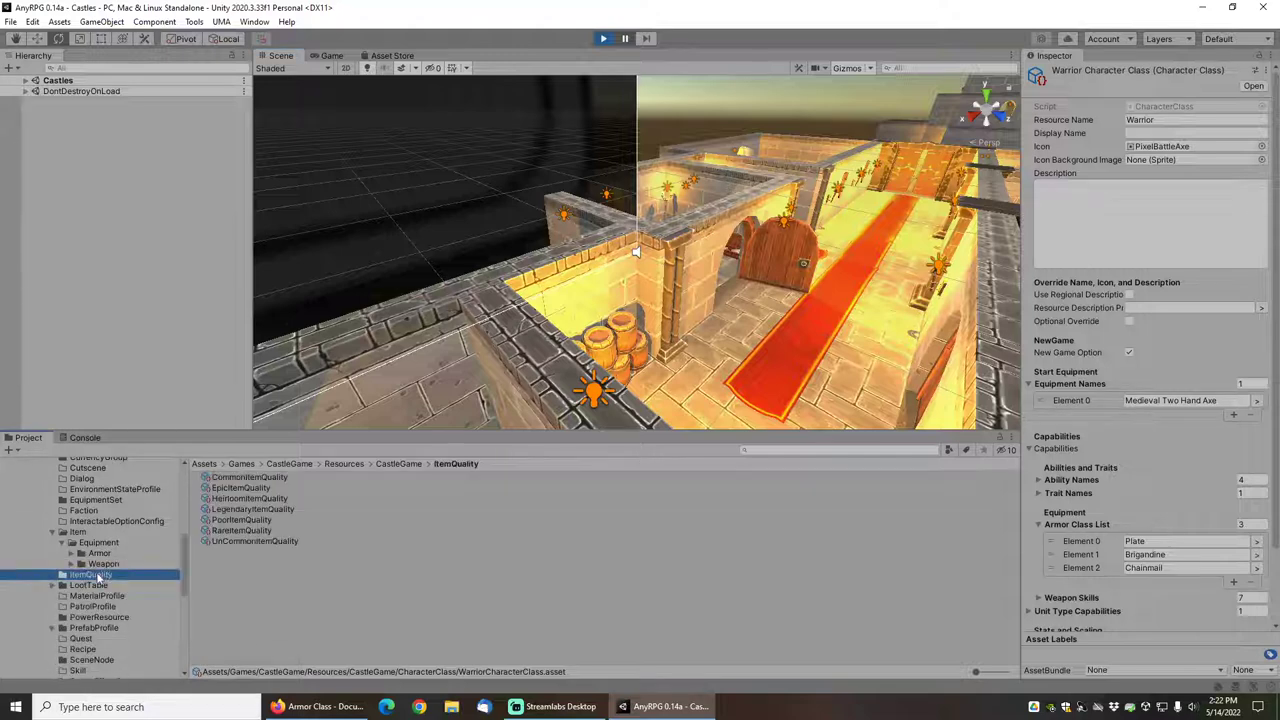
click(255, 476)
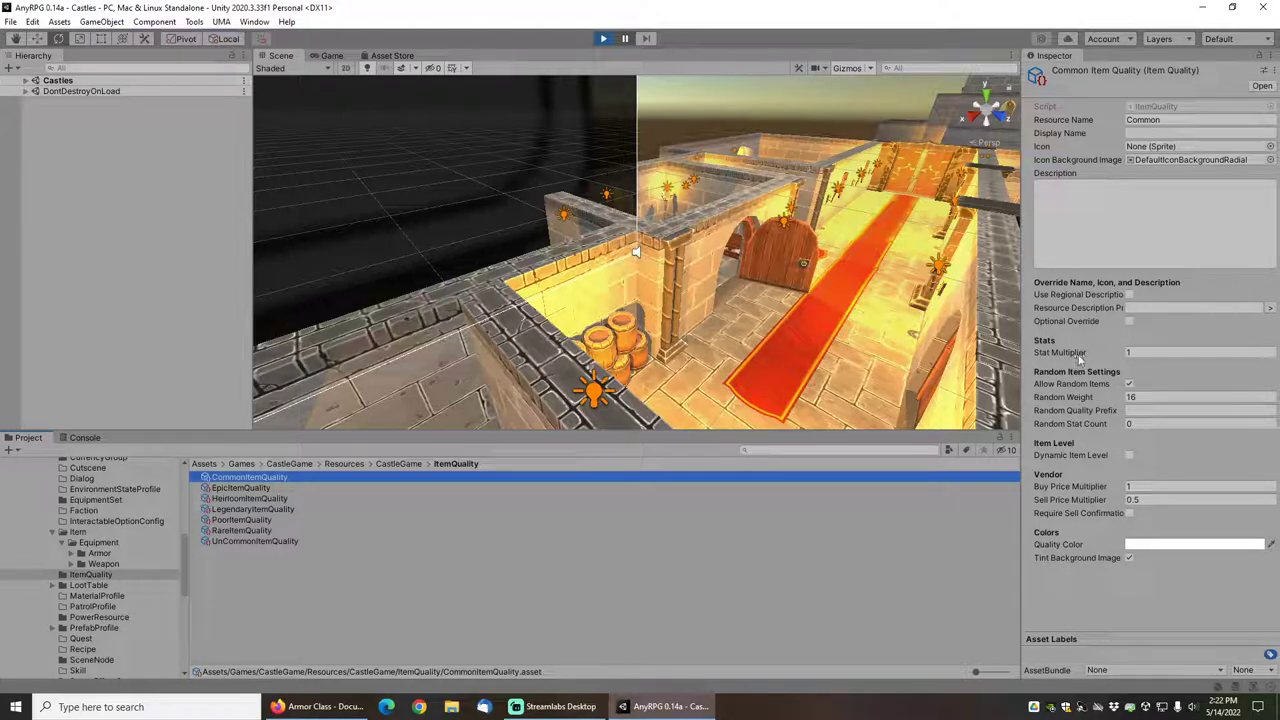
Step: Inspect the Legendary quality (Stat Multiplier 2, prefix God Like) and stop play mode
mouse_move(1080, 354)
mouse_move(1084, 513)
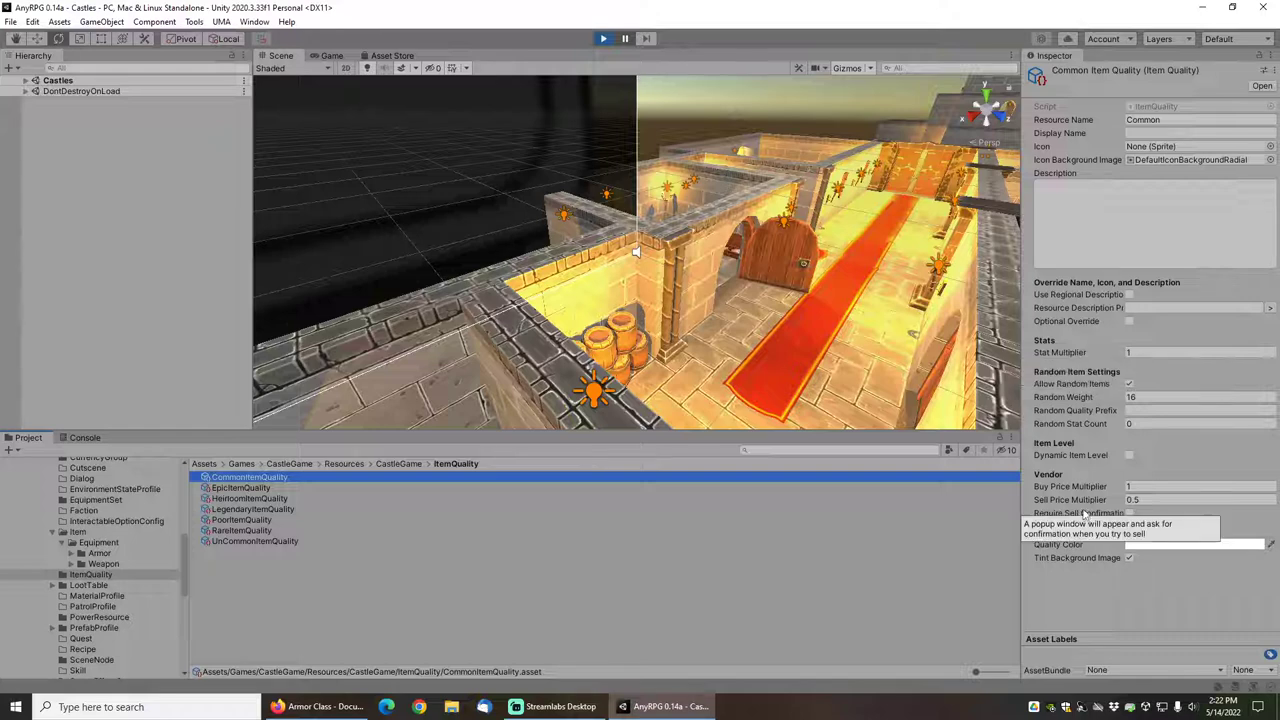
click(248, 510)
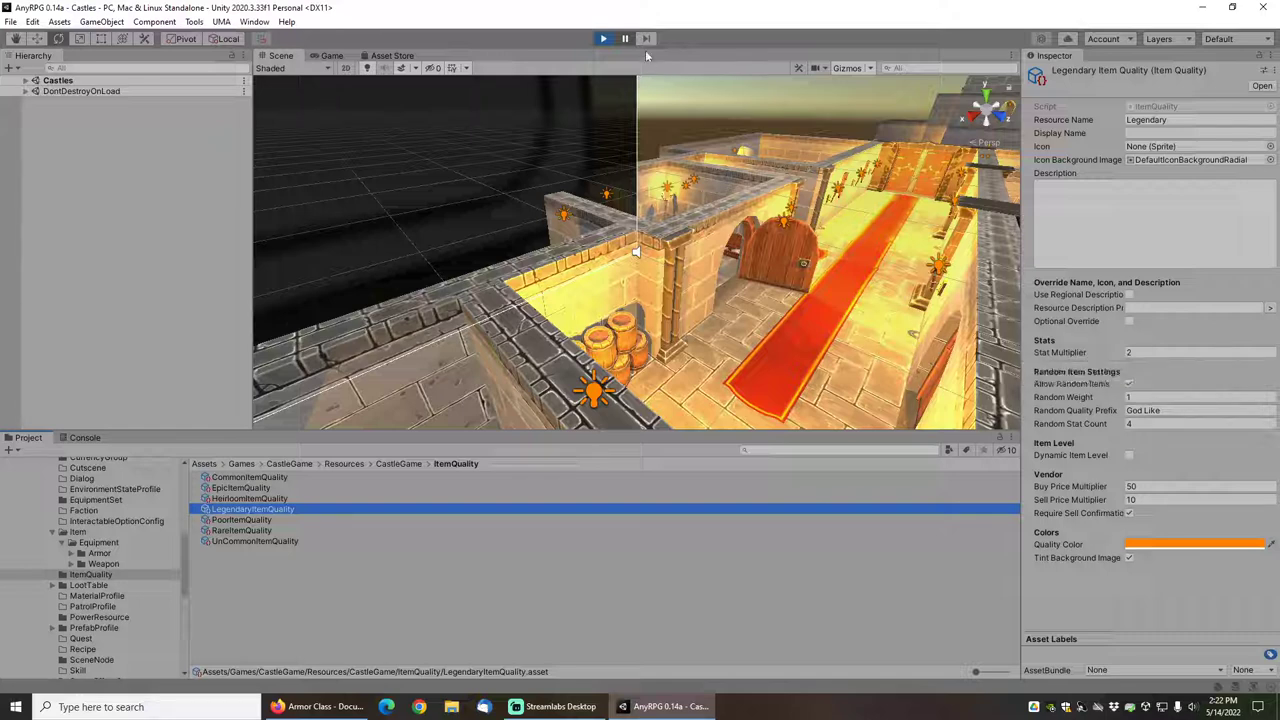
click(603, 39)
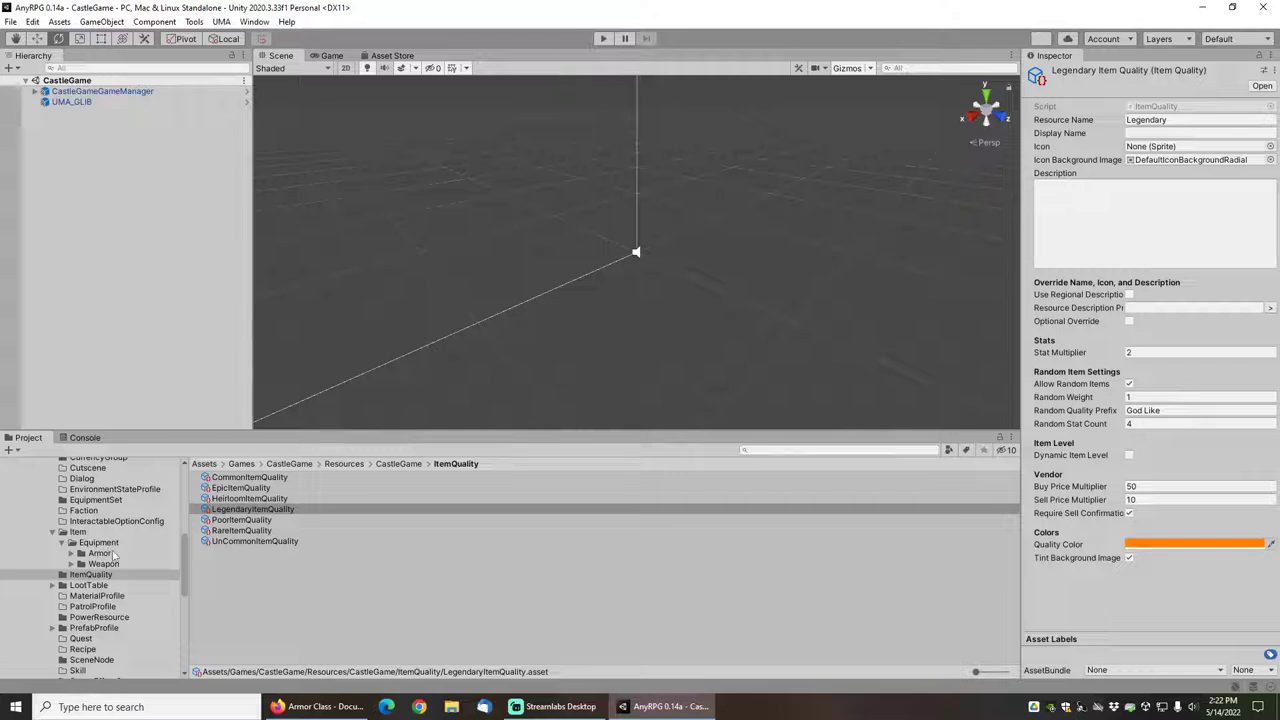
Step: Select all five Brigandine and Chainmail items in the Armor folder
scroll(115, 566, down, 2)
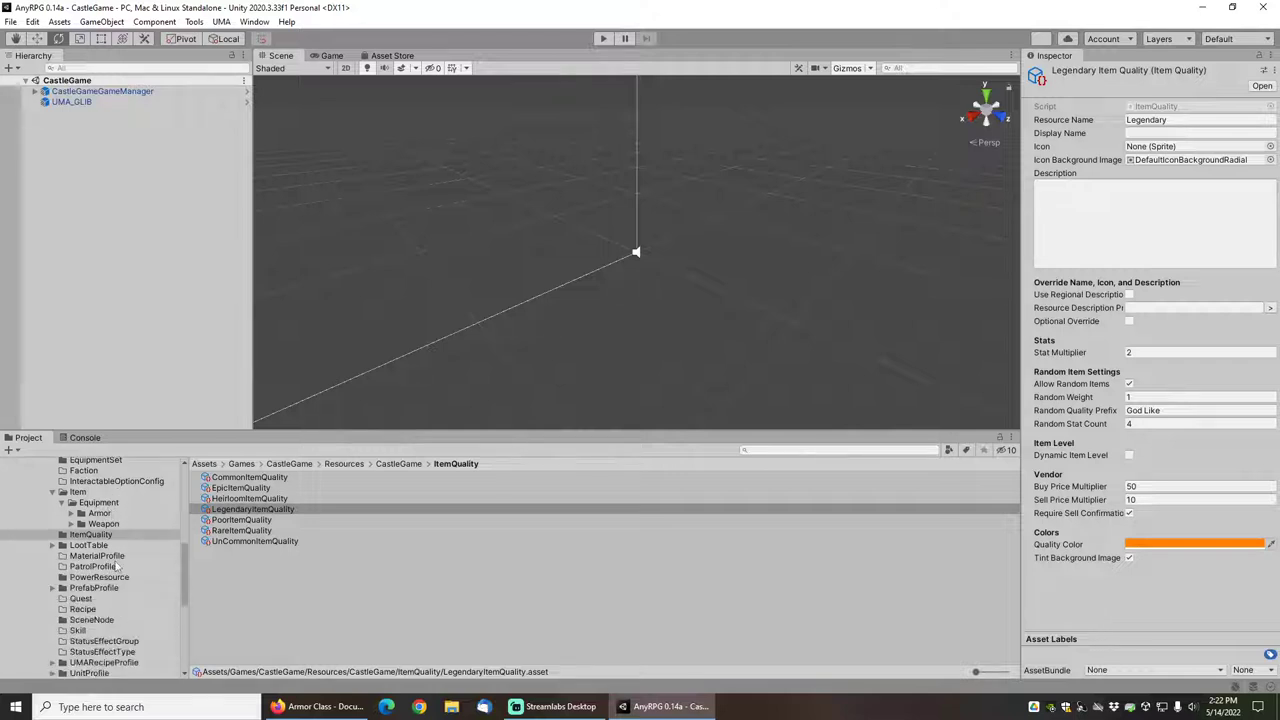
click(99, 514)
click(232, 488)
shift+click(445, 531)
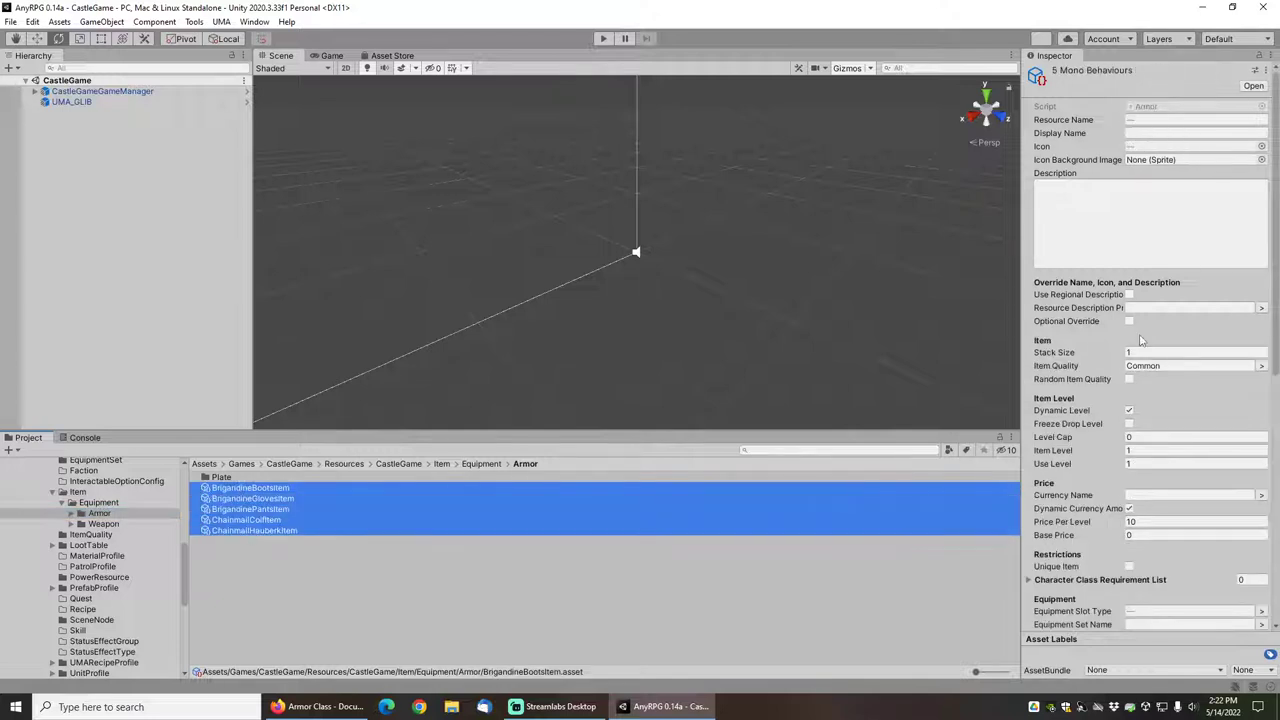
Step: Set their Item Quality to Legendary and start the game
click(1261, 366)
click(453, 152)
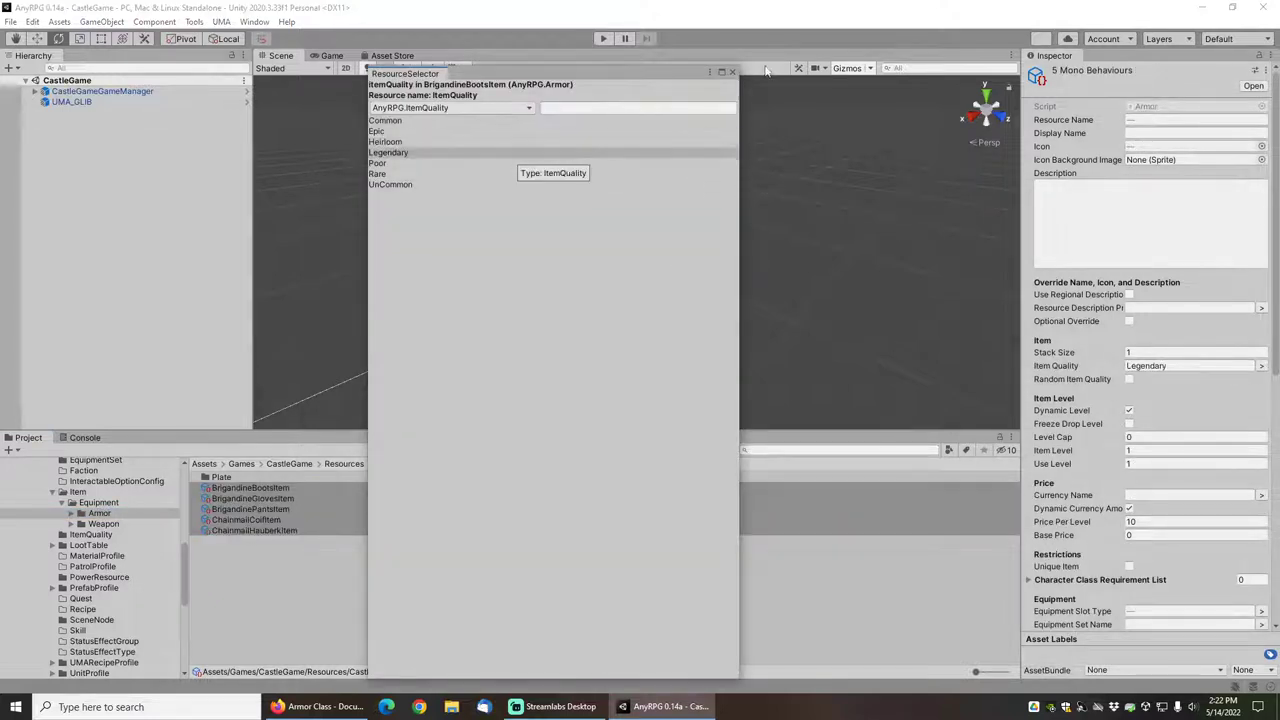
click(733, 73)
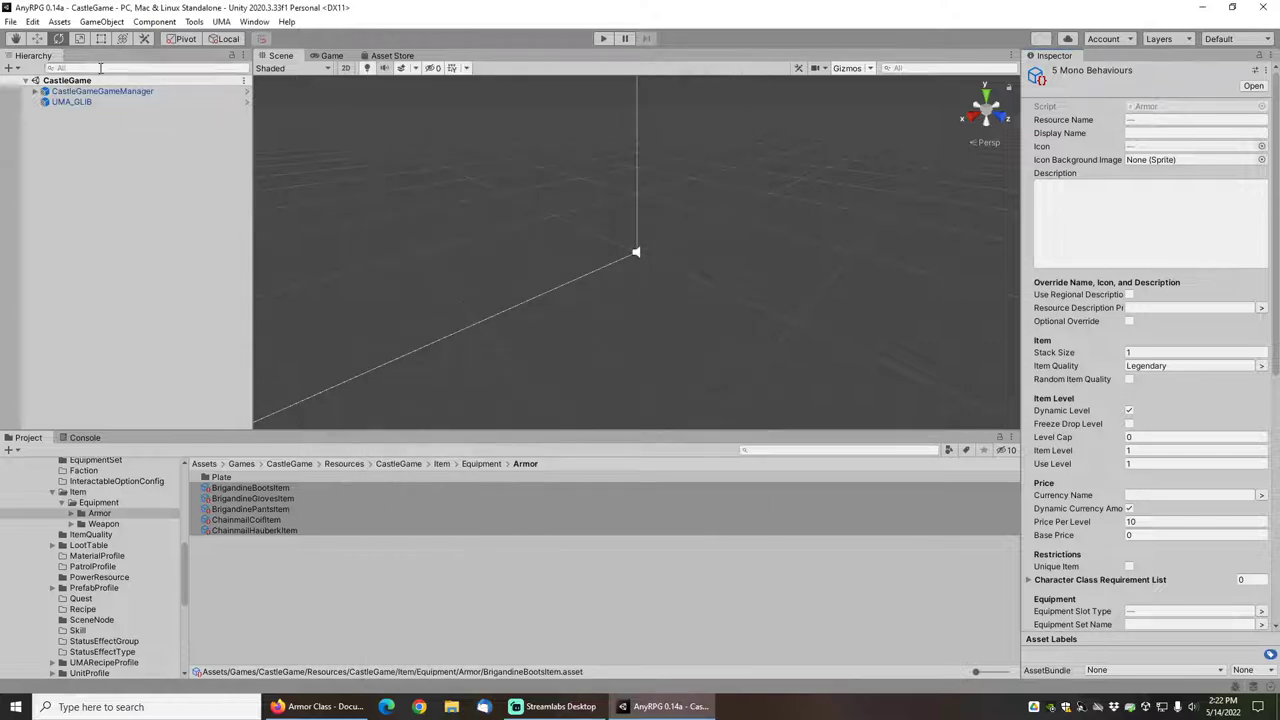
click(603, 38)
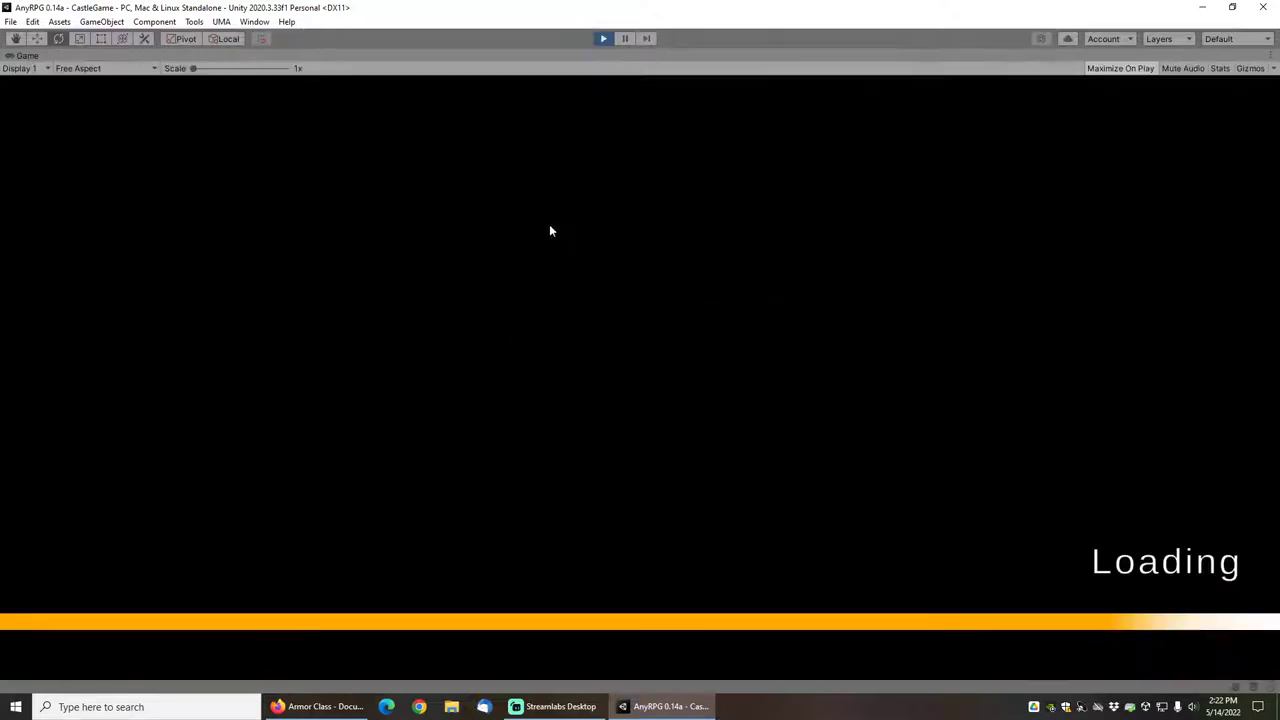
Step: Load the saved Warrior into the castle and check his character panel
click(183, 444)
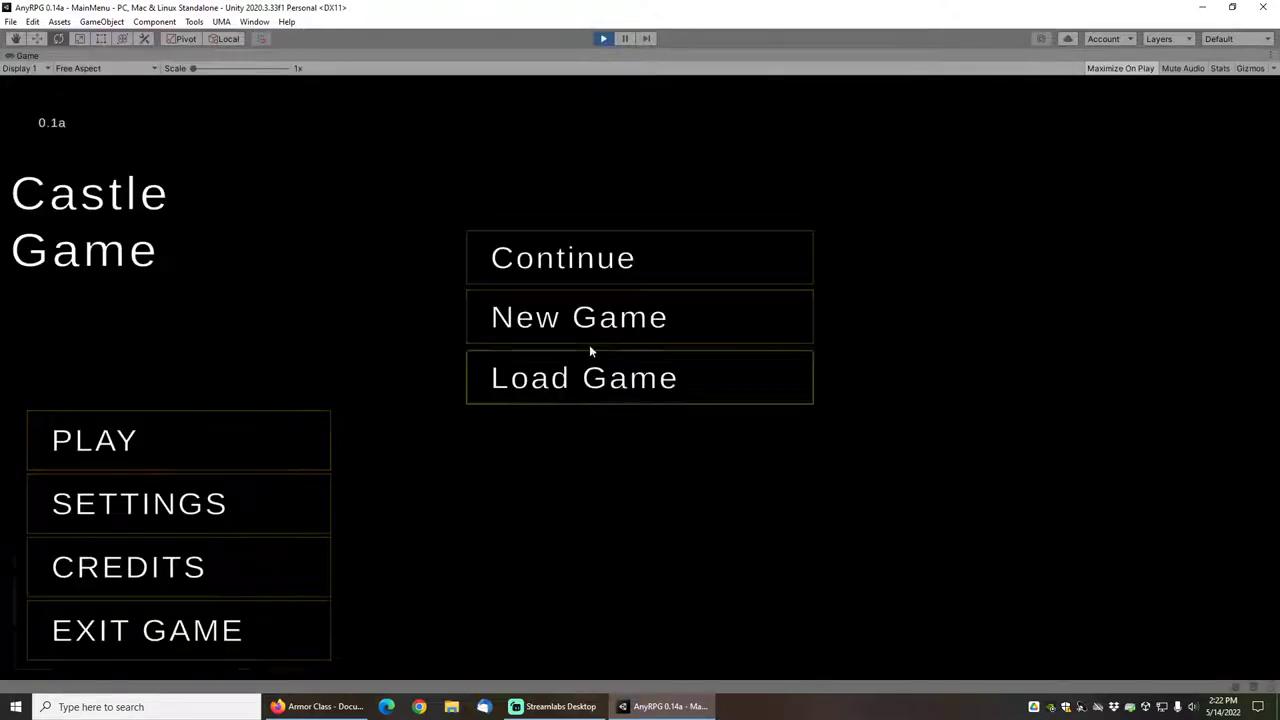
click(588, 374)
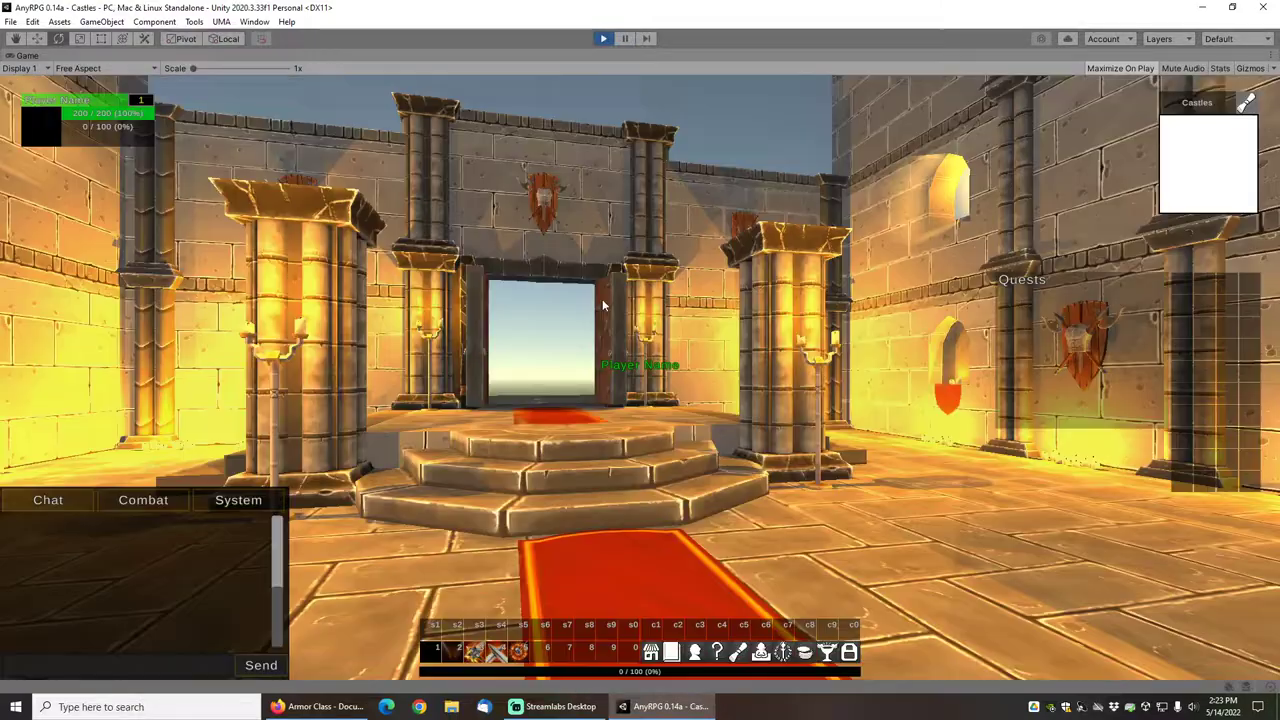
drag(602, 299, 542, 526)
key(c)
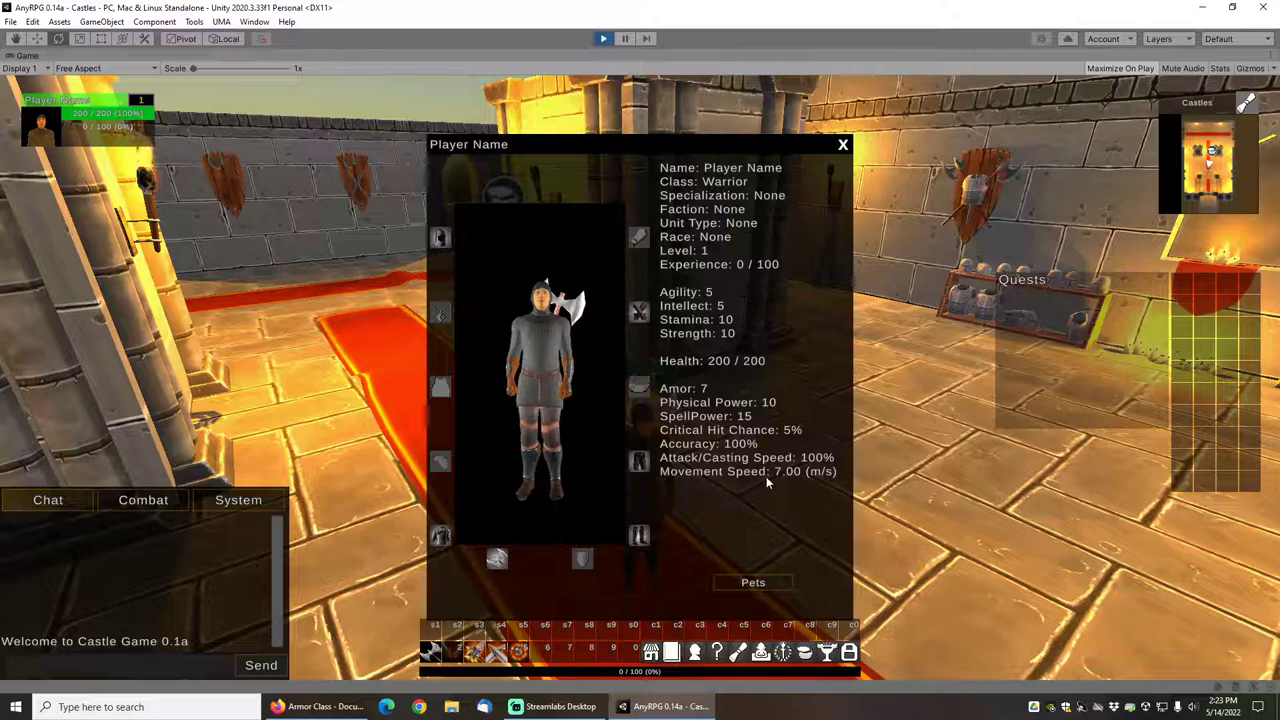
key(c)
key(c)
mouse_move(441, 238)
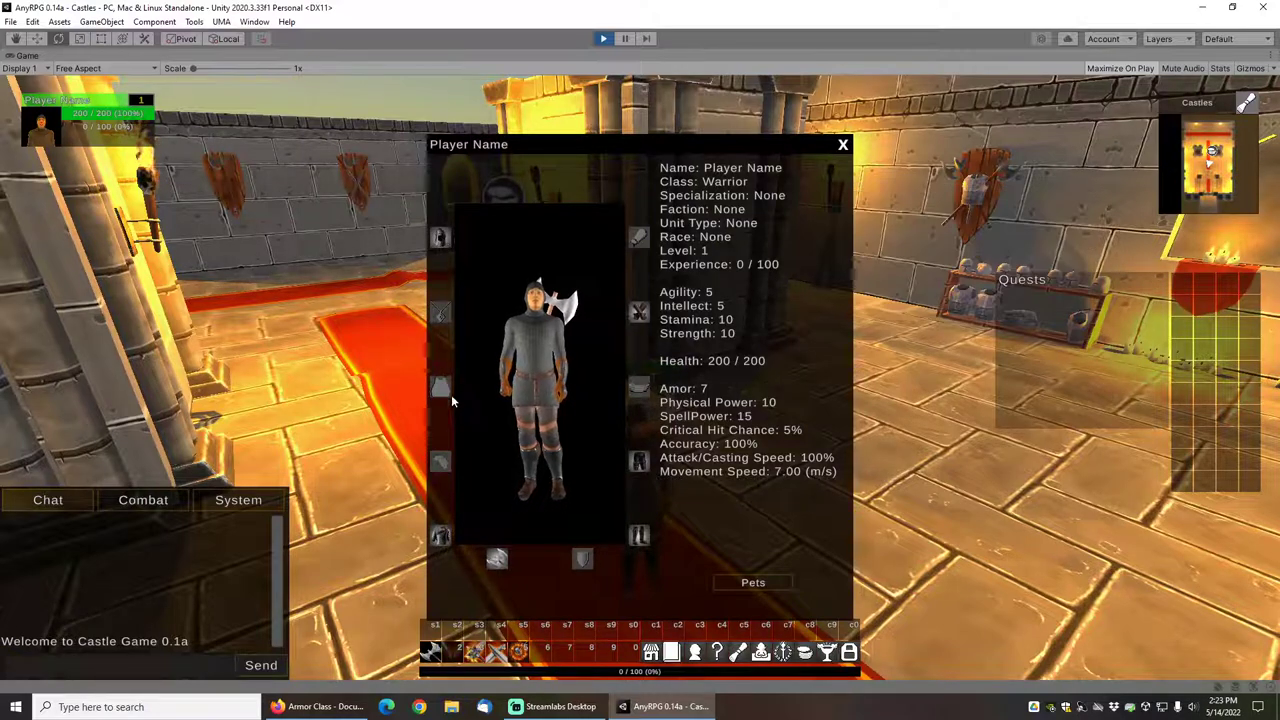
mouse_move(444, 539)
key(c)
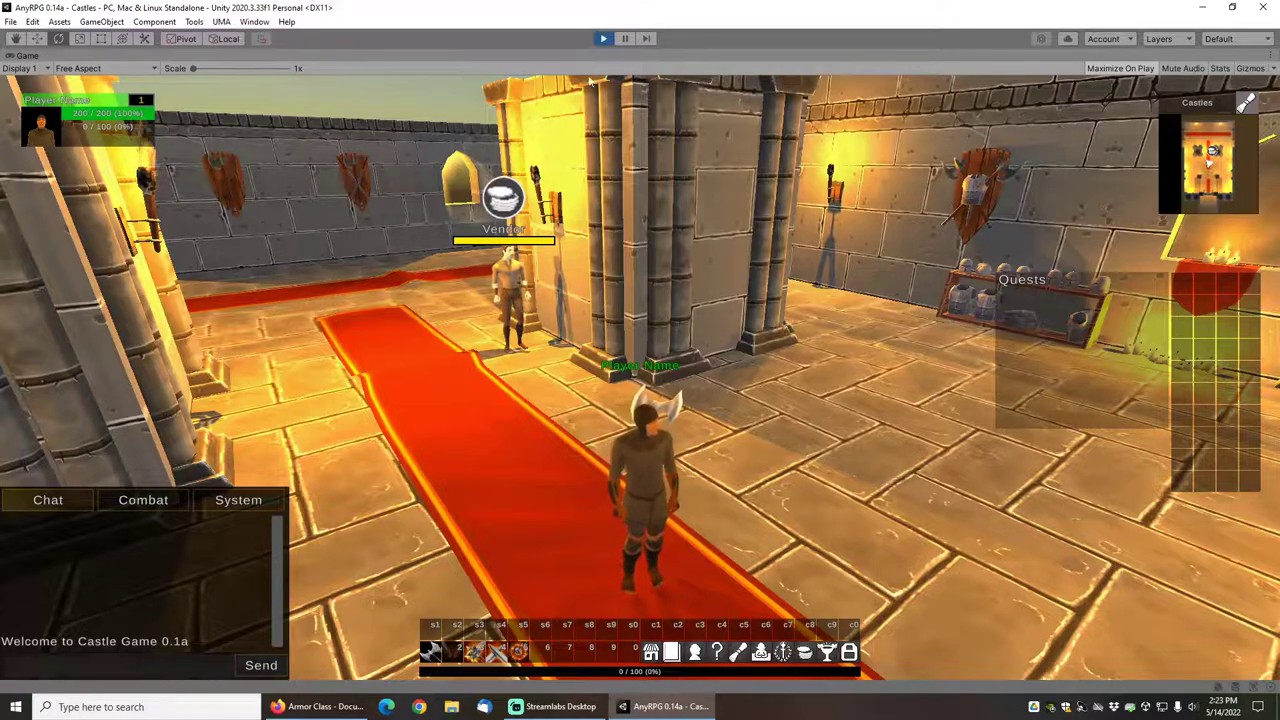
Step: Send the chat command /gainxp 100 to raise the Warrior to level 2
click(154, 666)
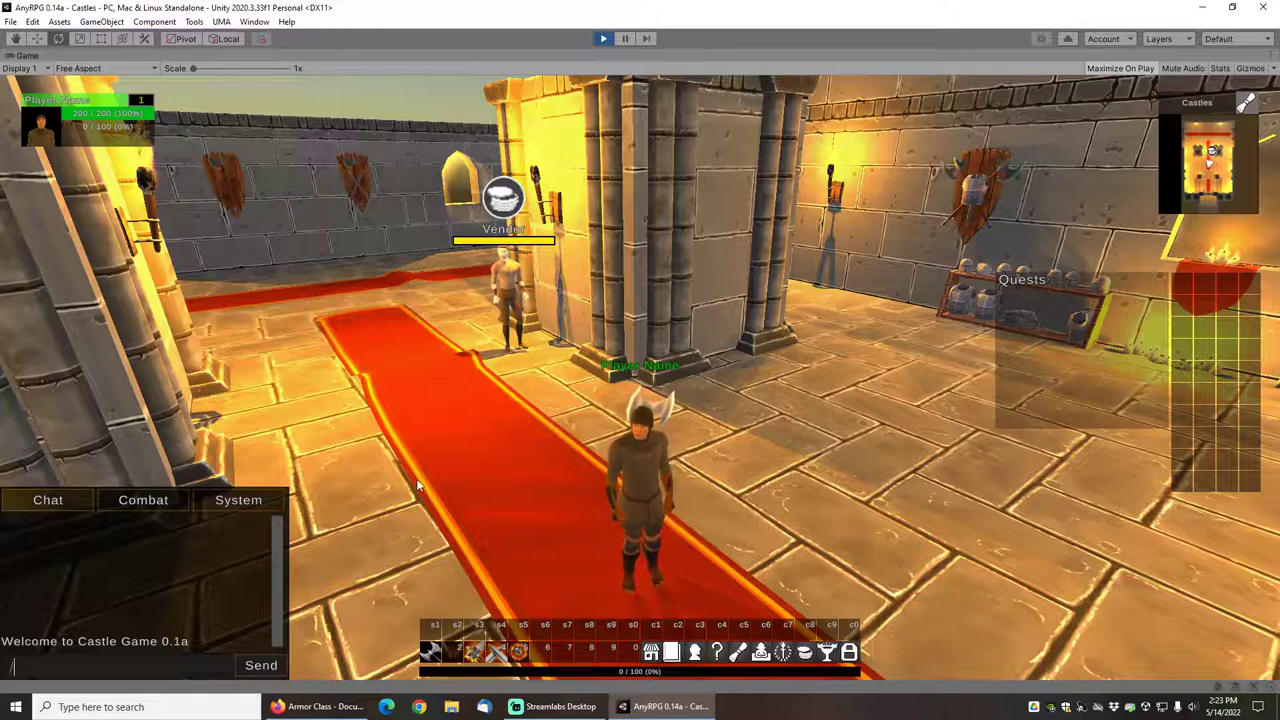
text(/setlevel)
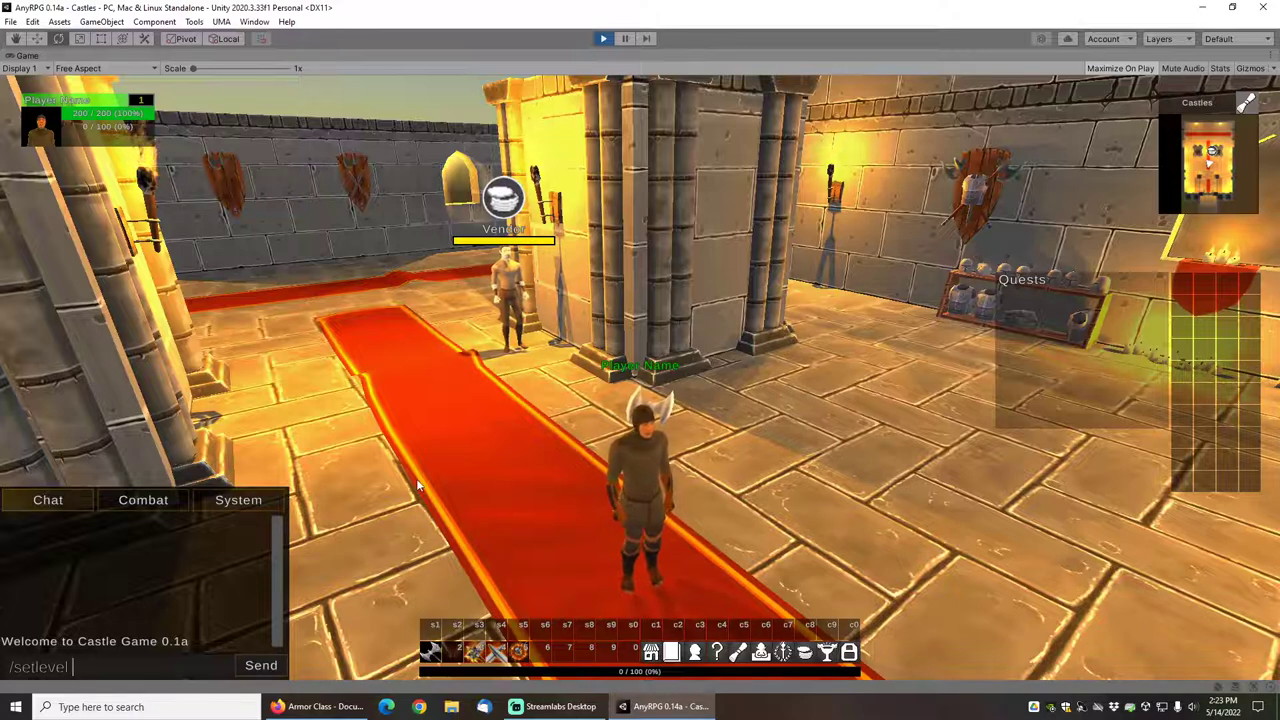
key(BackSpace)
key(BackSpace)
key(BackSpace)
key(BackSpace)
key(BackSpace)
key(BackSpace)
text(/gainxp 100)
key(Return)
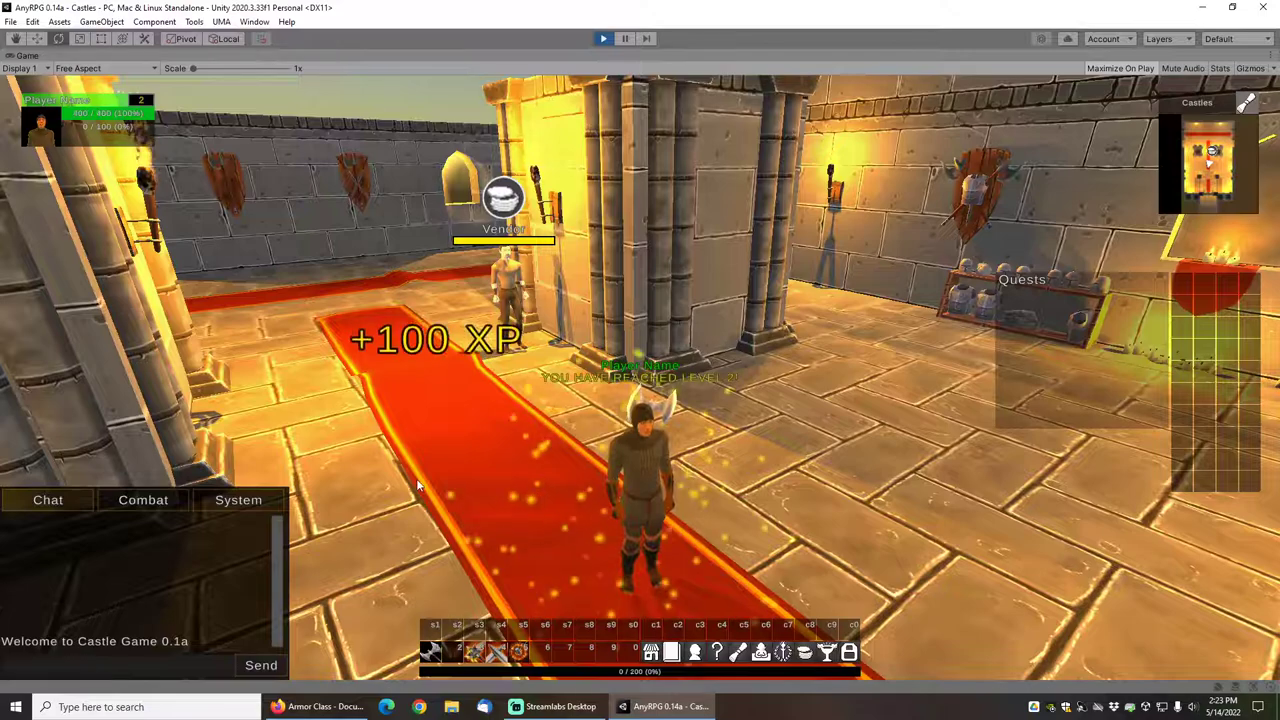
Step: Walk the Warrior to the vendor and open his shop and the inventory
key(w)
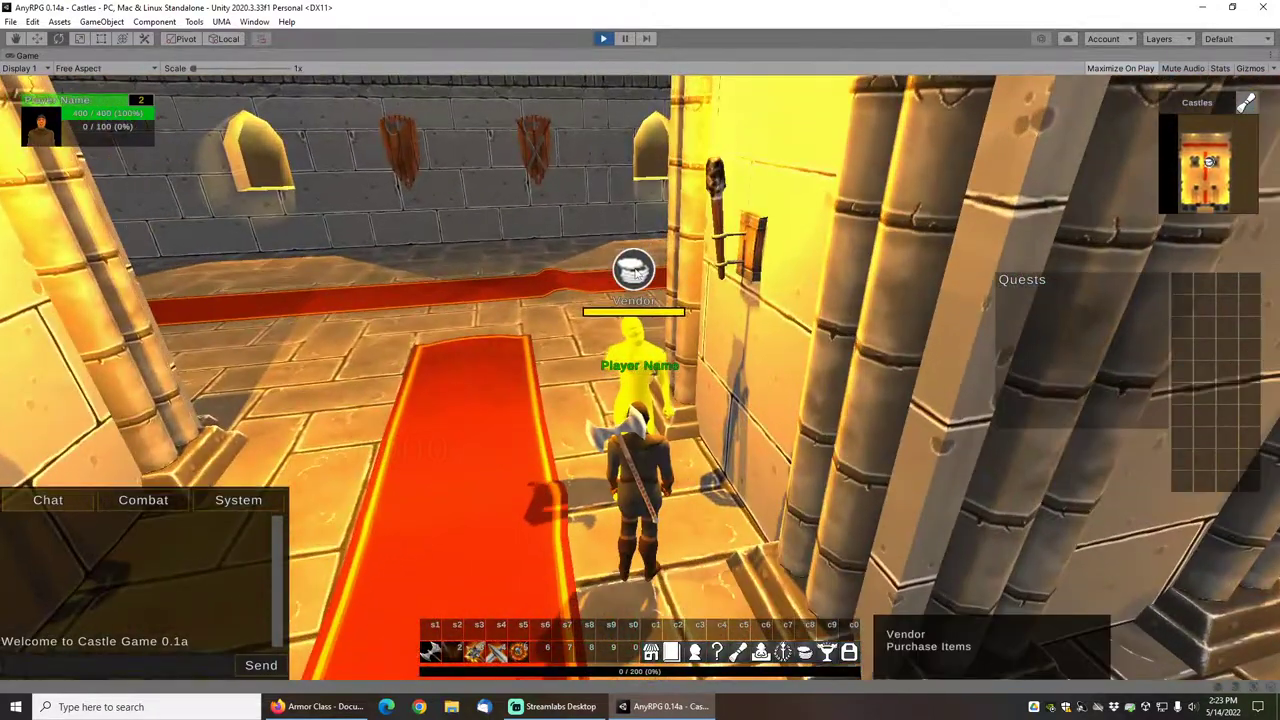
right_click(635, 280)
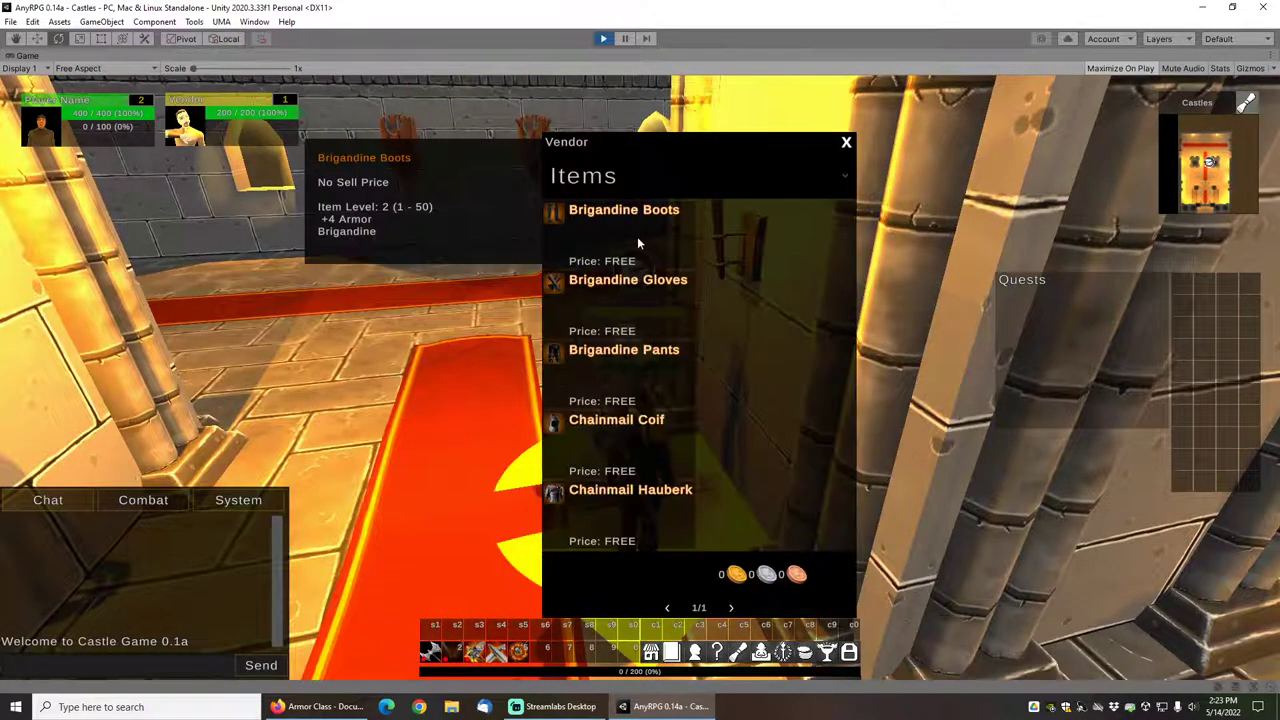
key(i)
key(c)
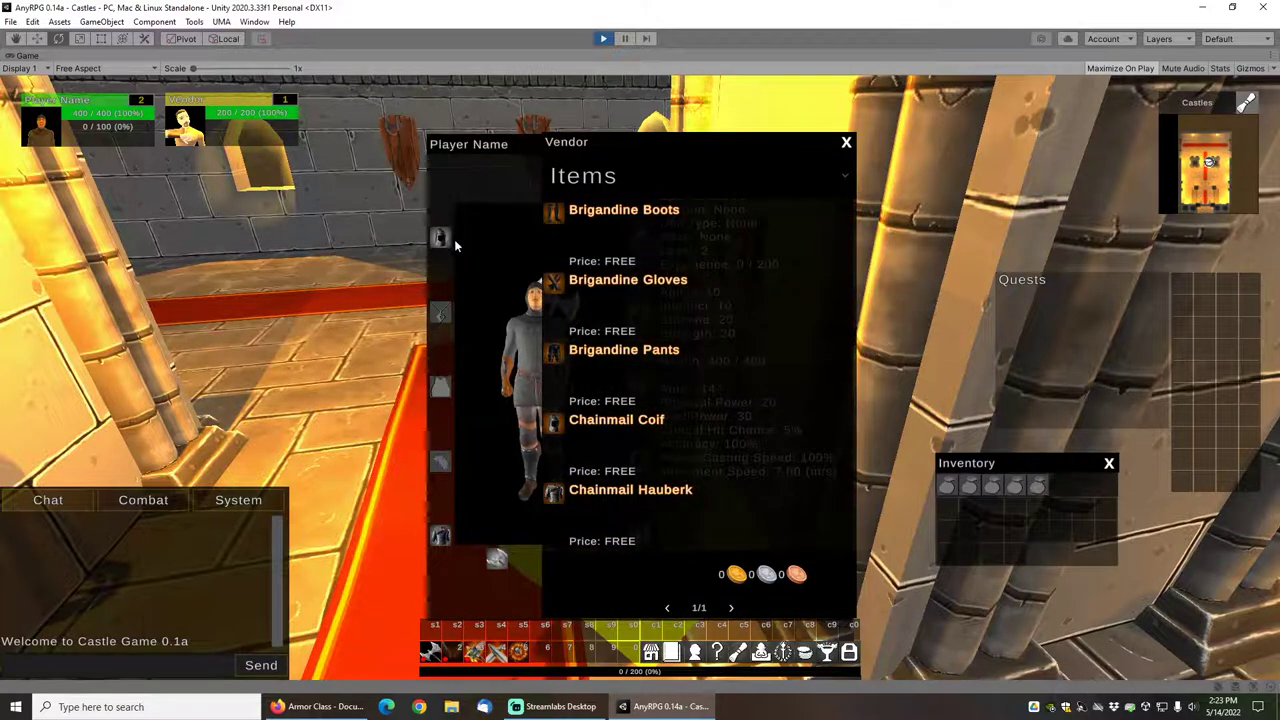
key(c)
Step: Buy the Brigandine Boots, Gloves, Pants and Chainmail Hauberk, then close the vendor list
mouse_move(557, 222)
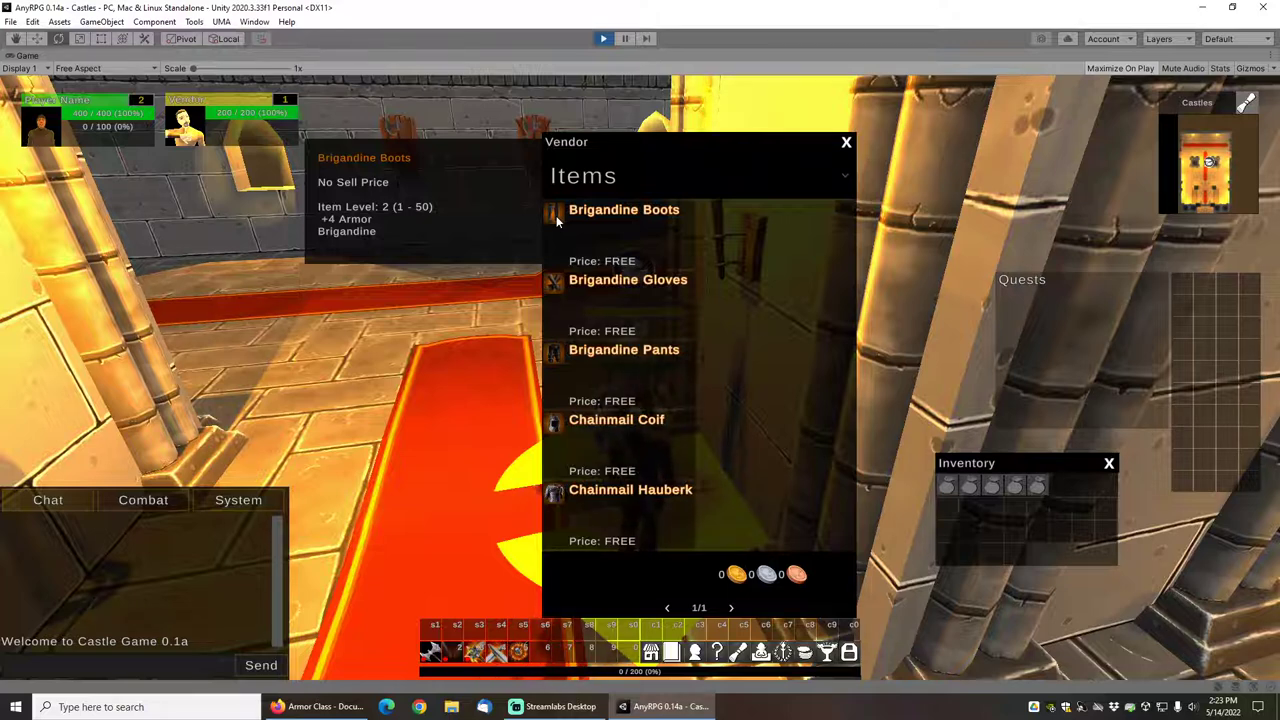
click(556, 215)
click(558, 281)
click(555, 352)
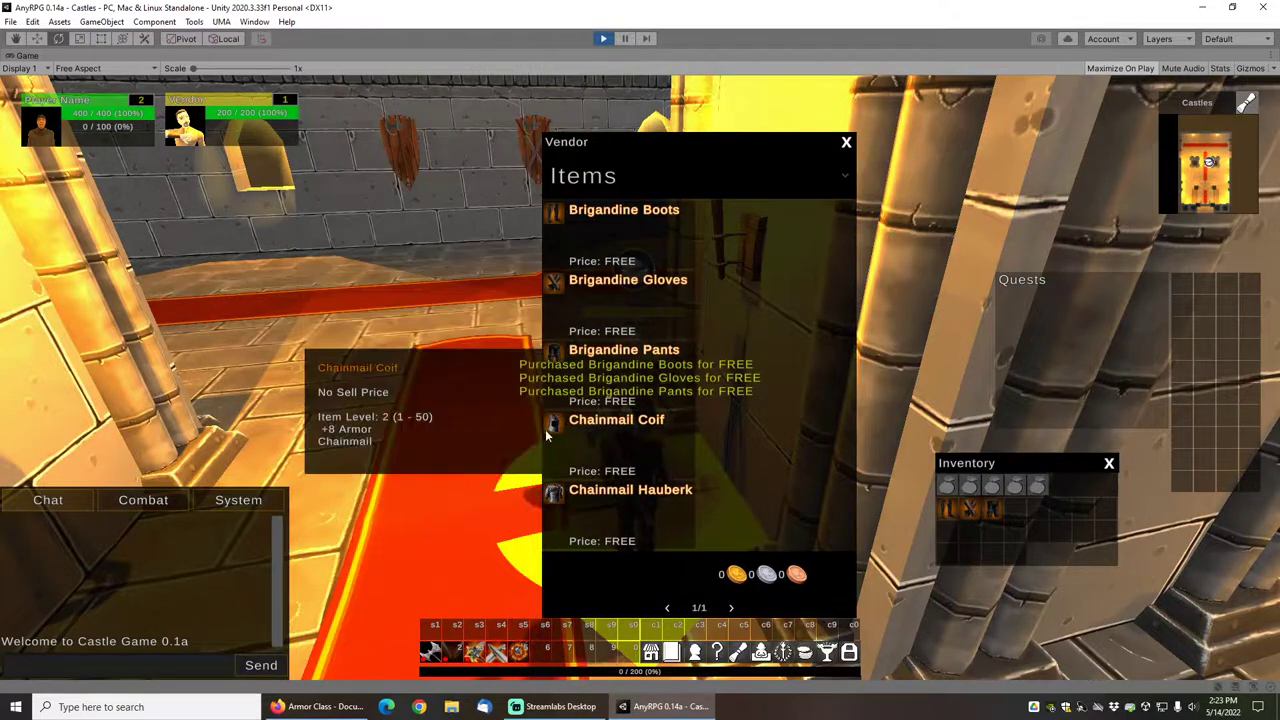
click(556, 492)
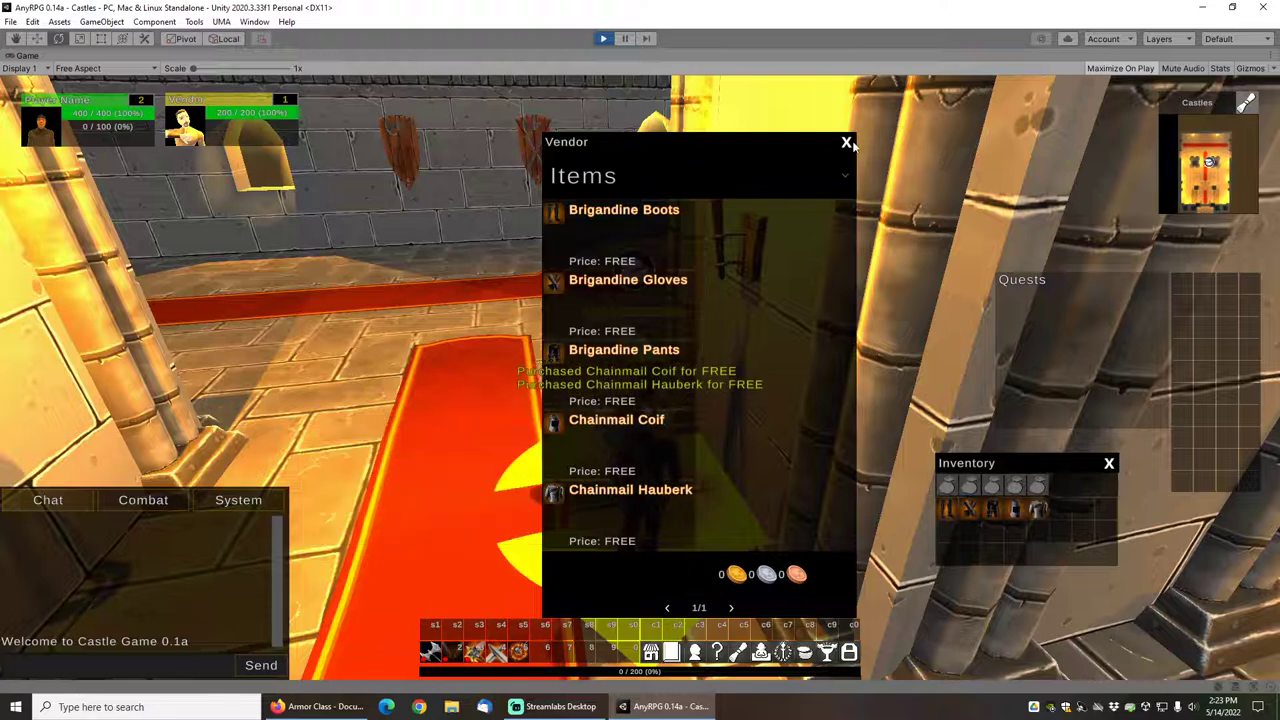
click(846, 142)
Step: Review the purchased armor in the character panel, then close it
mouse_move(950, 512)
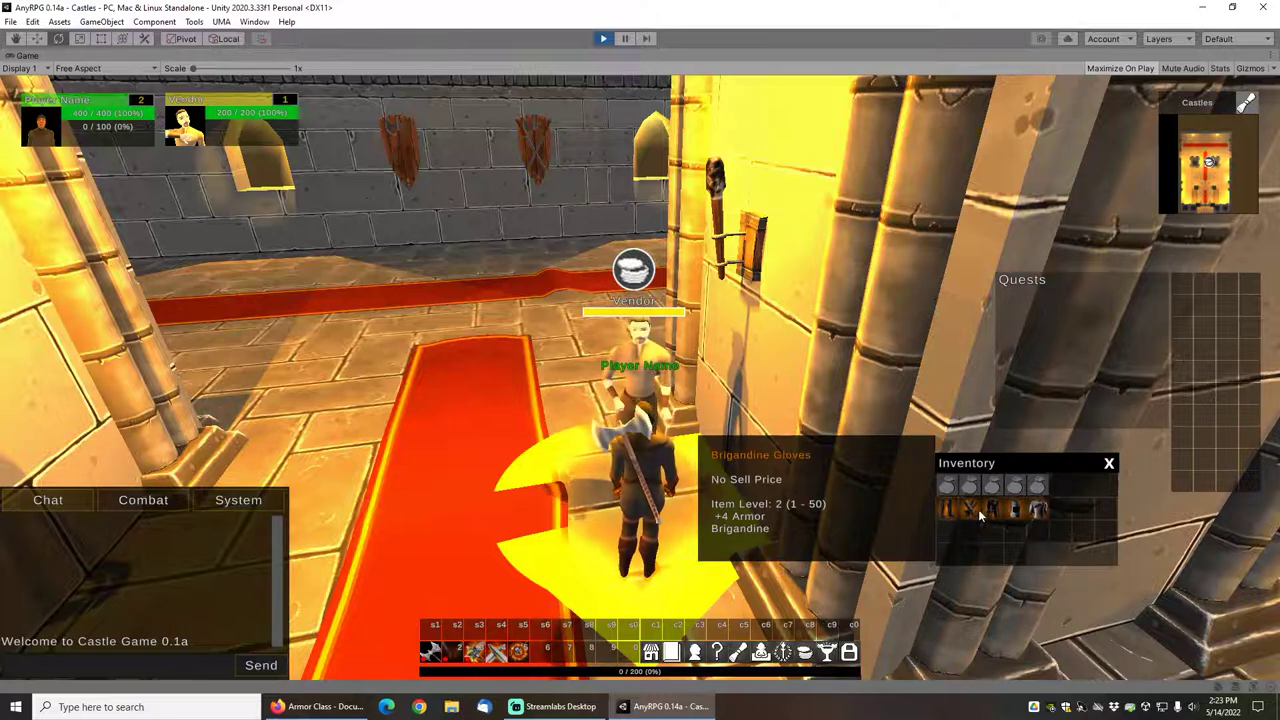
mouse_move(1020, 513)
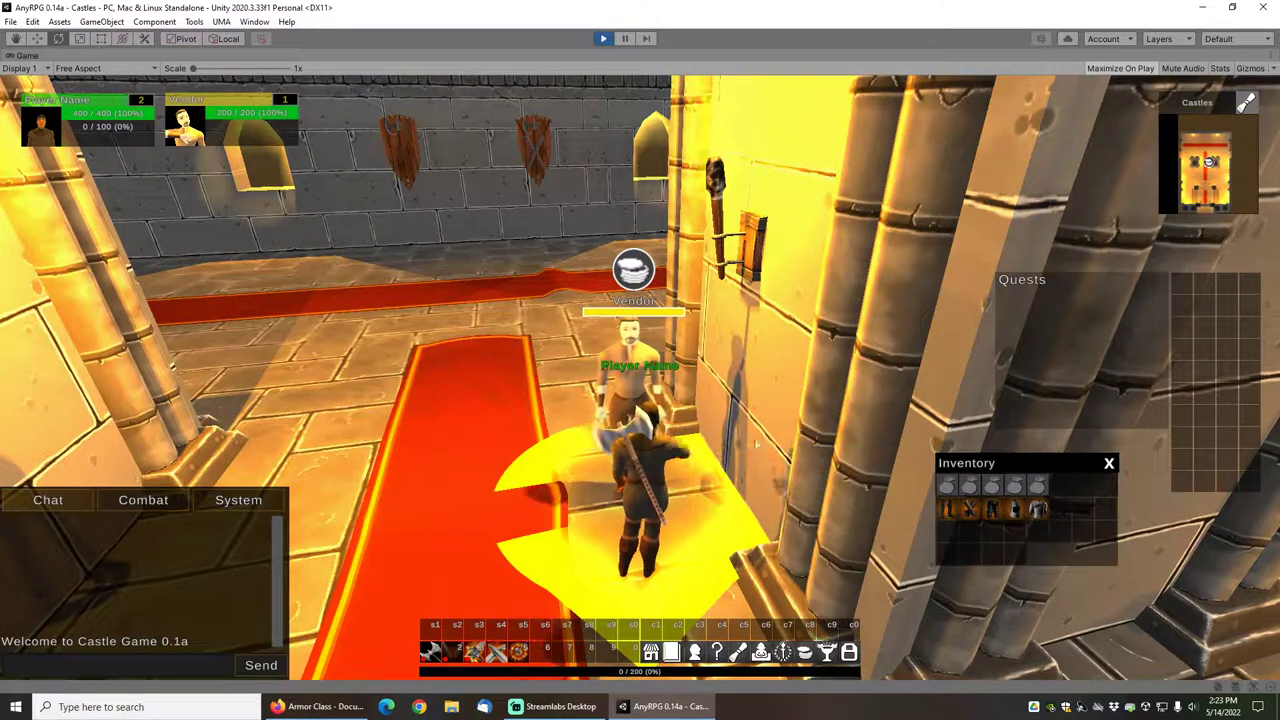
key(c)
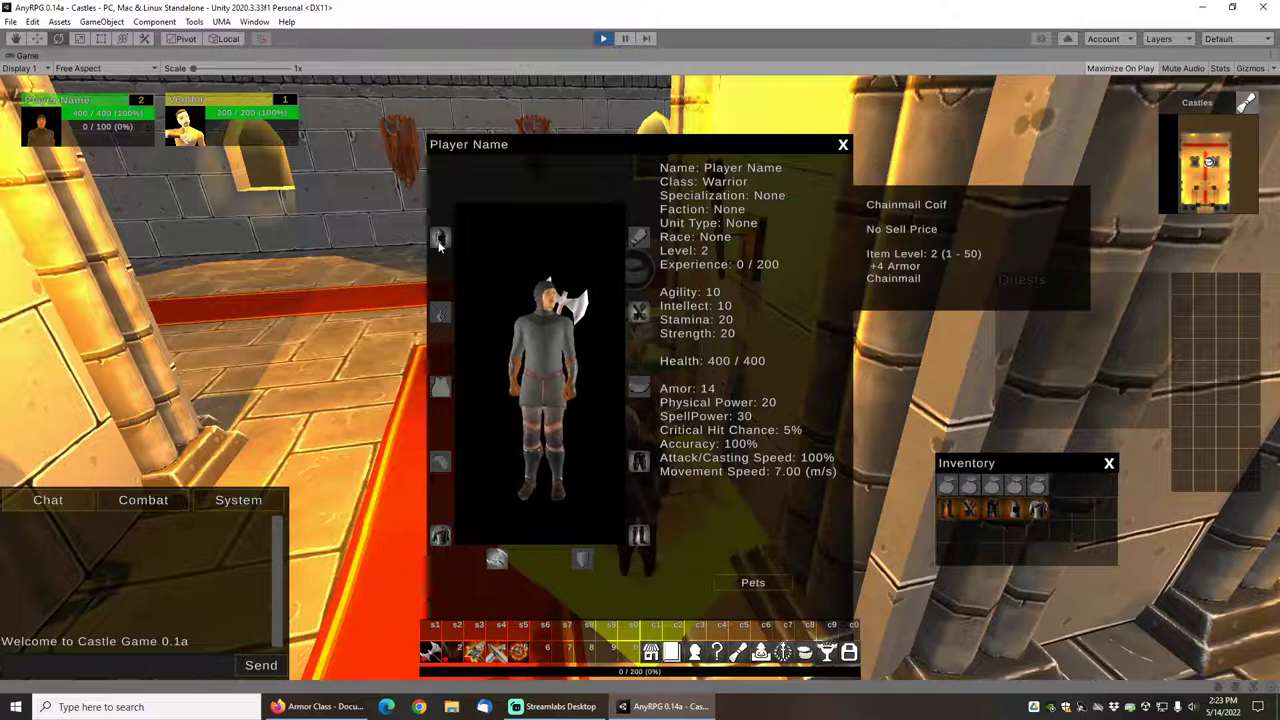
mouse_move(440, 537)
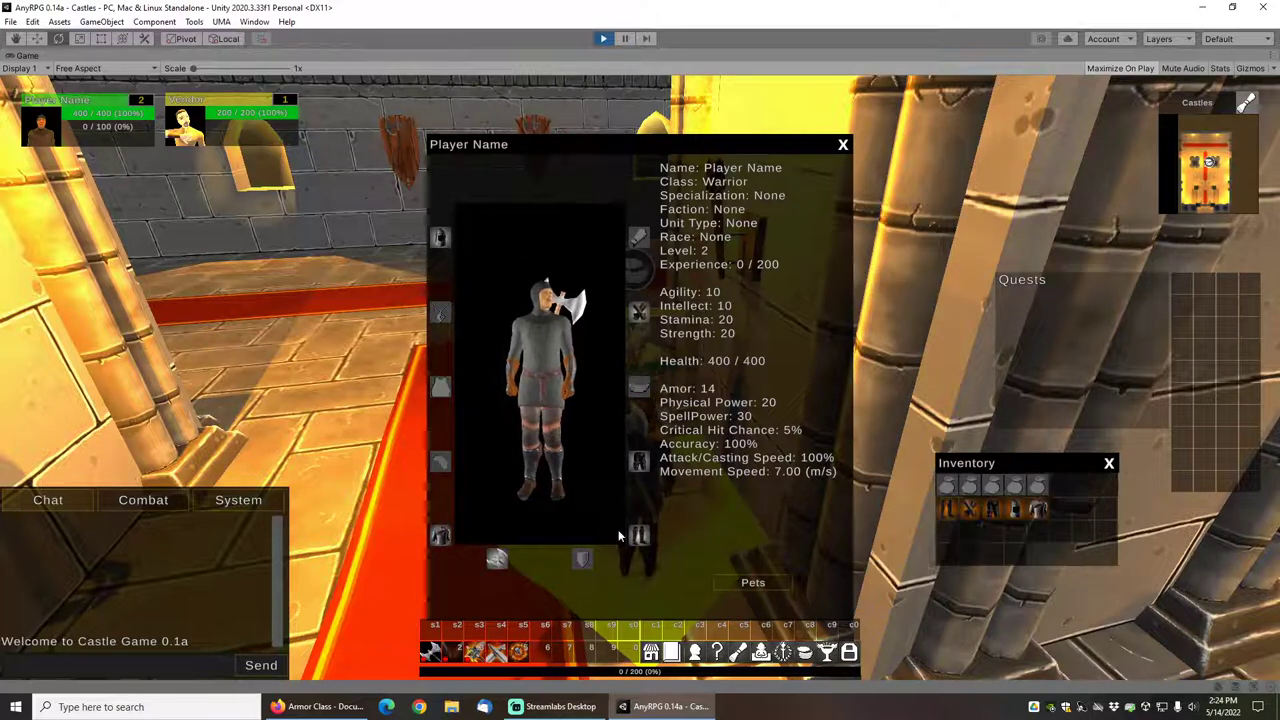
mouse_move(640, 537)
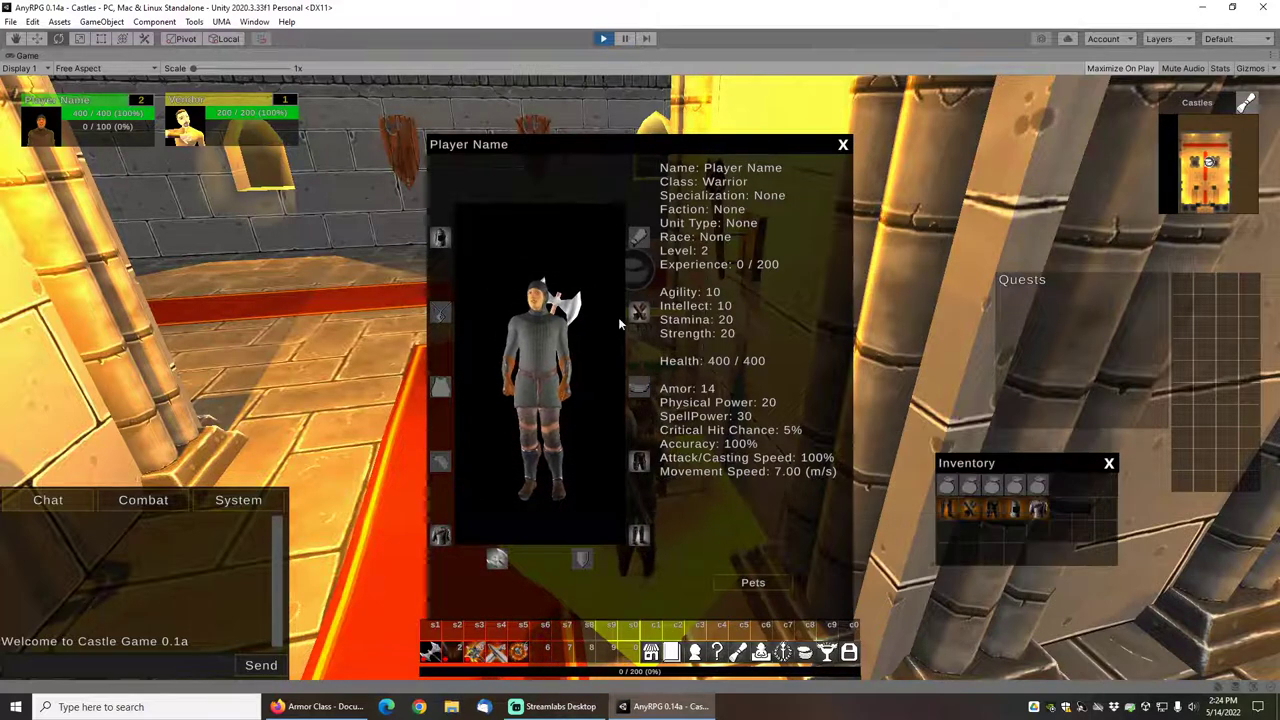
mouse_move(638, 318)
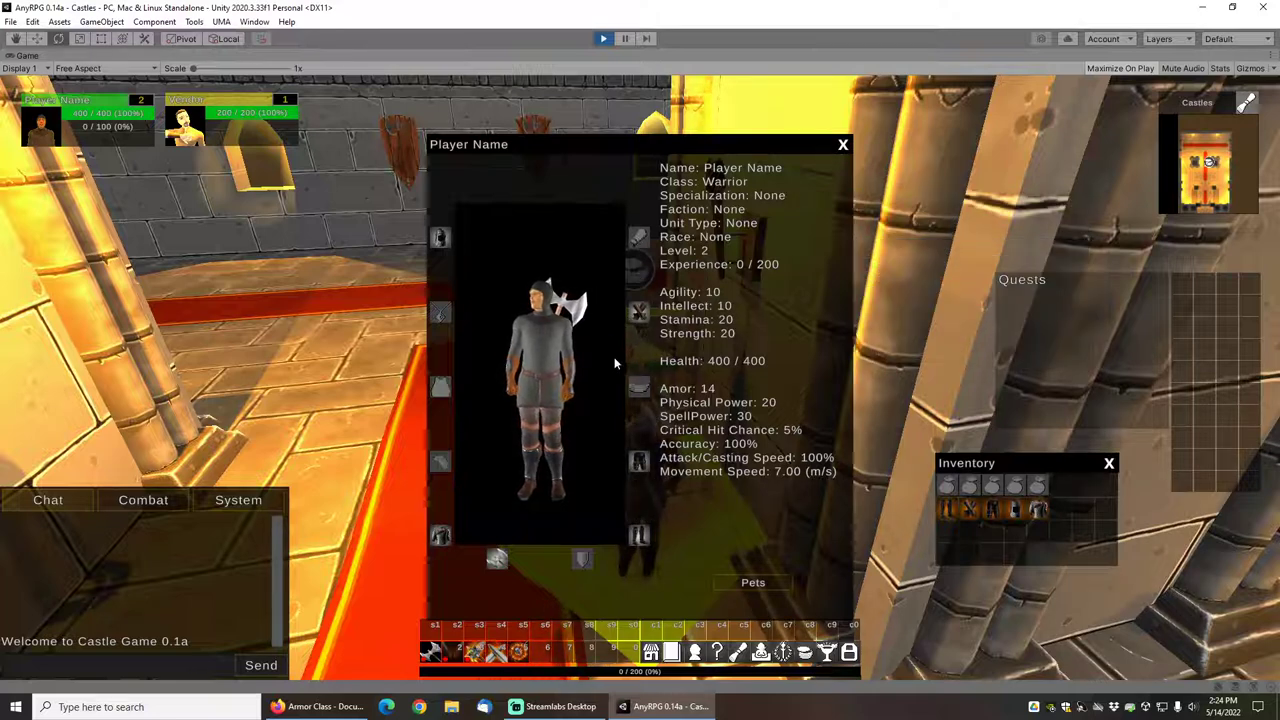
mouse_move(641, 462)
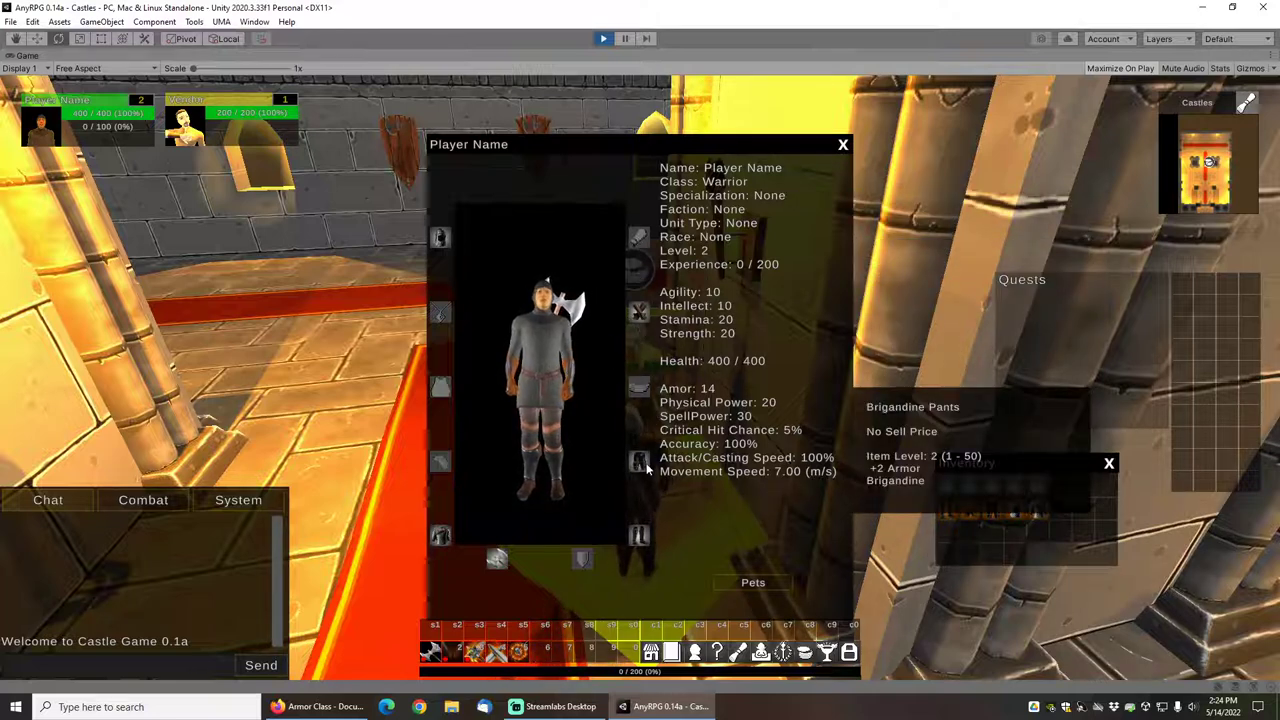
click(843, 144)
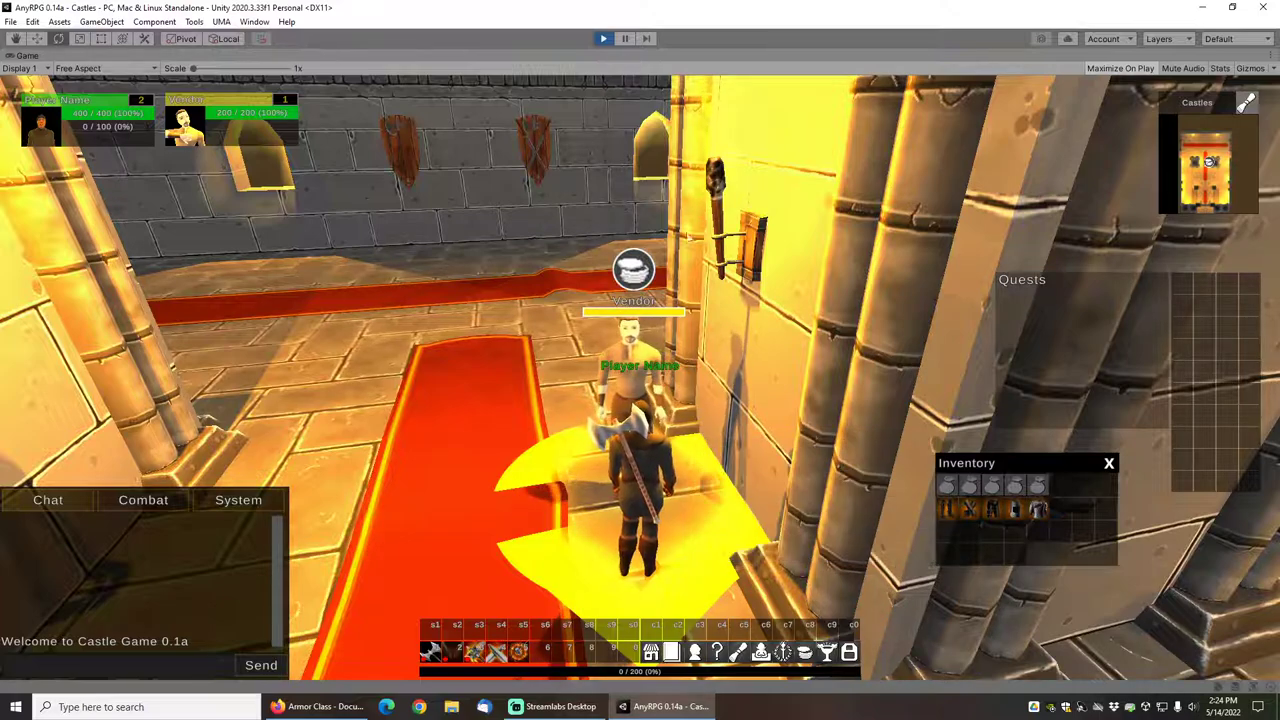
key(s)
key(c)
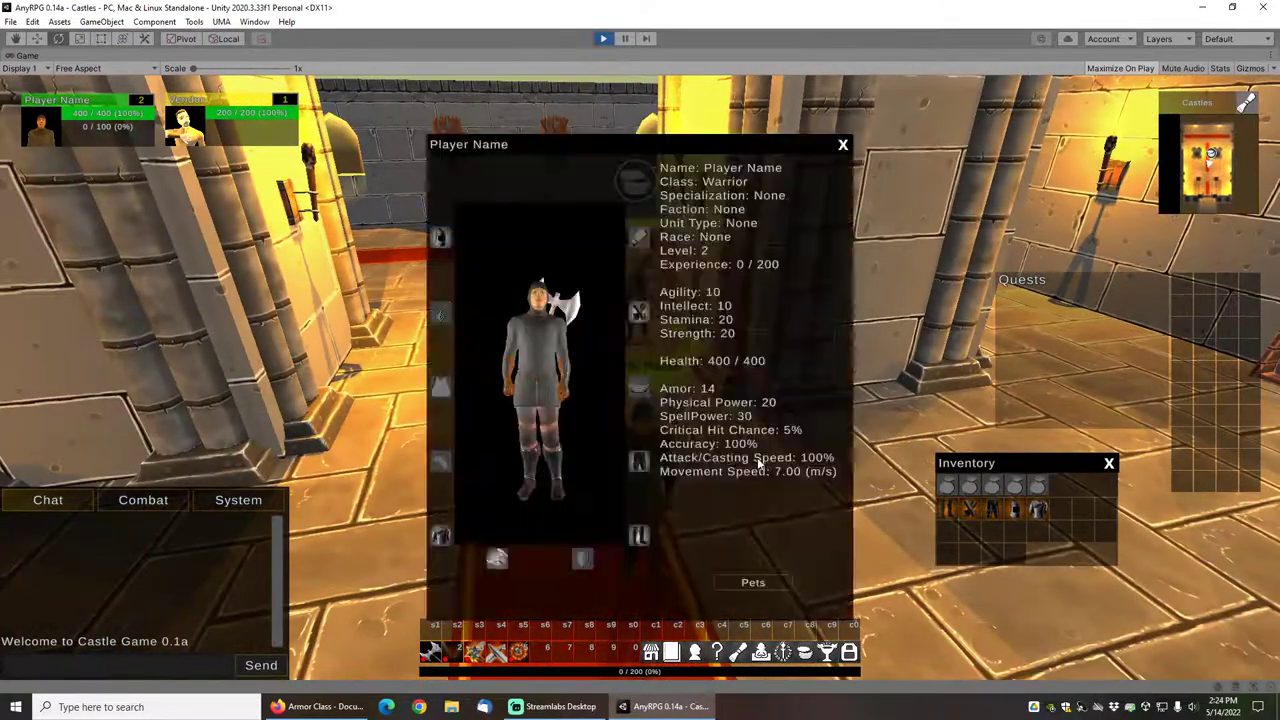
key(c)
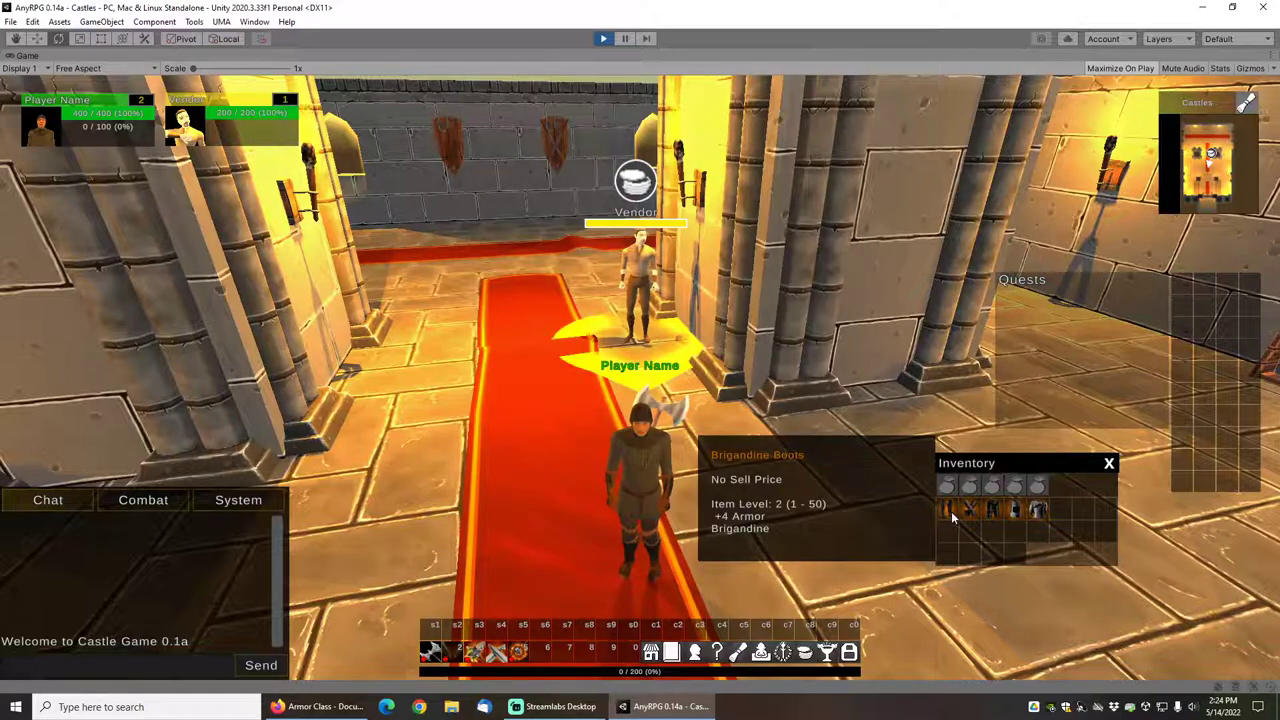